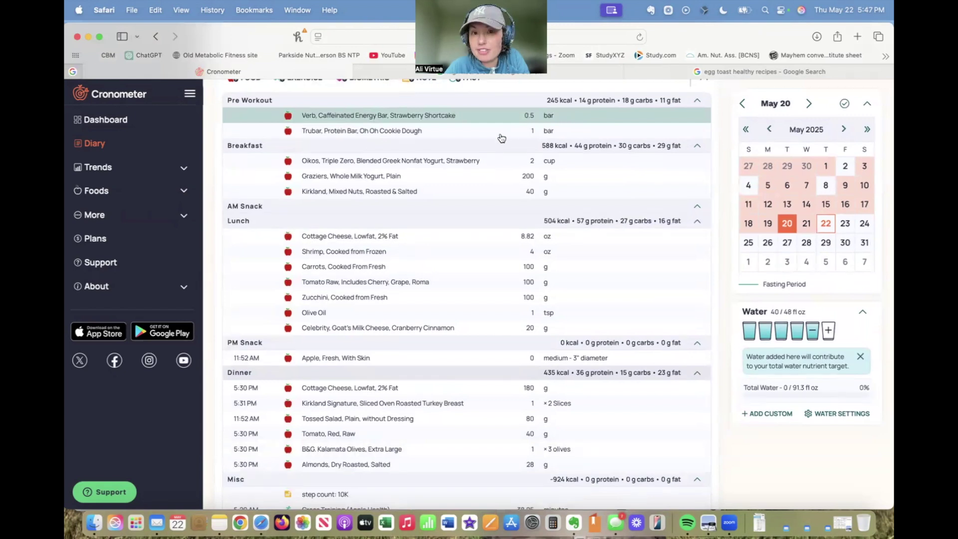
Examine how the Pre Workout bars on May 20 count toward the energy and macro targets, individually and as a group.
scroll(582, 263, down, 2)
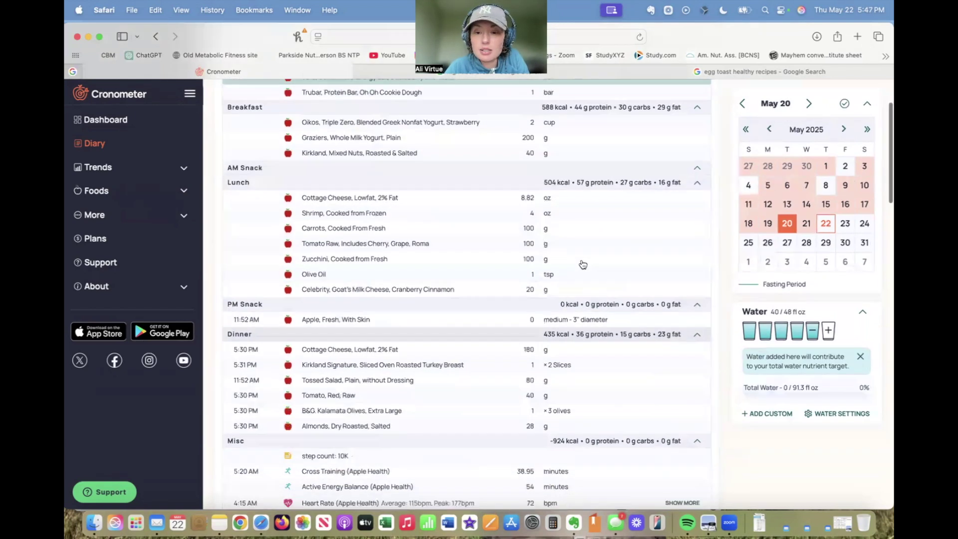
scroll(582, 263, up, 2)
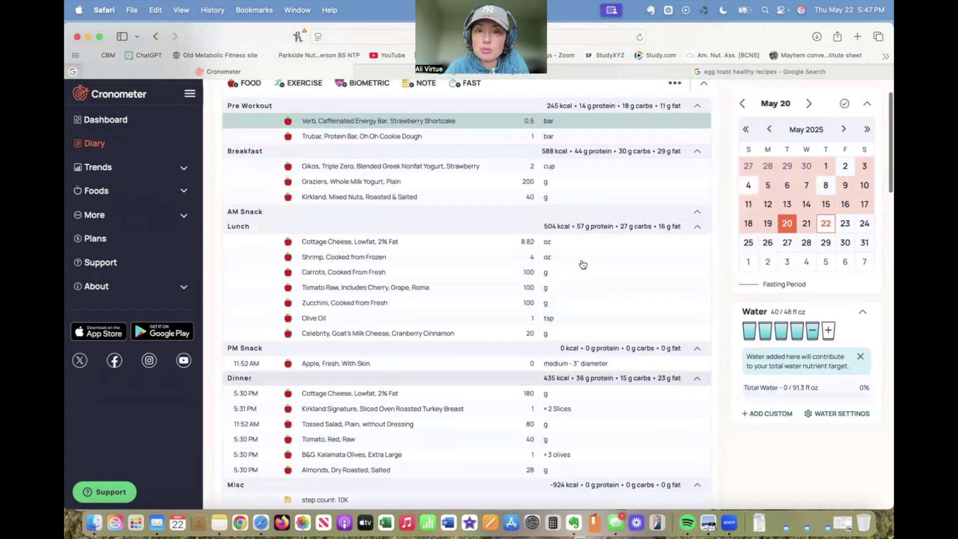
click(374, 141)
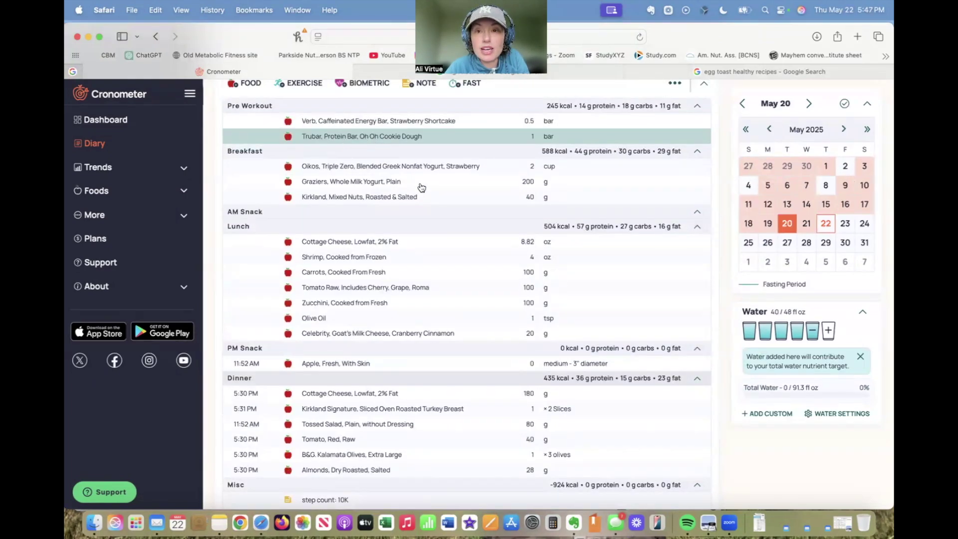
scroll(419, 186, down, 5)
mouse_move(555, 394)
scroll(511, 278, up, 6)
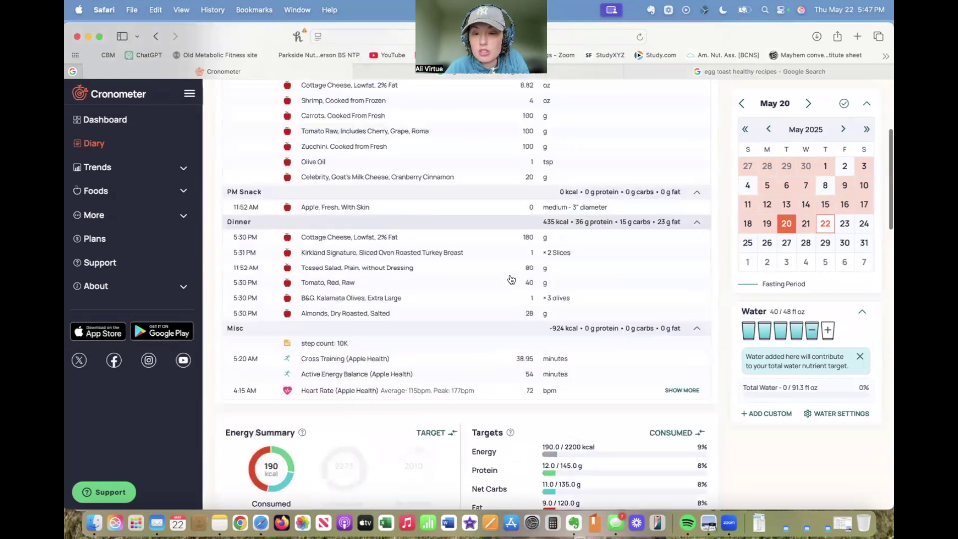
scroll(481, 228, down, 5)
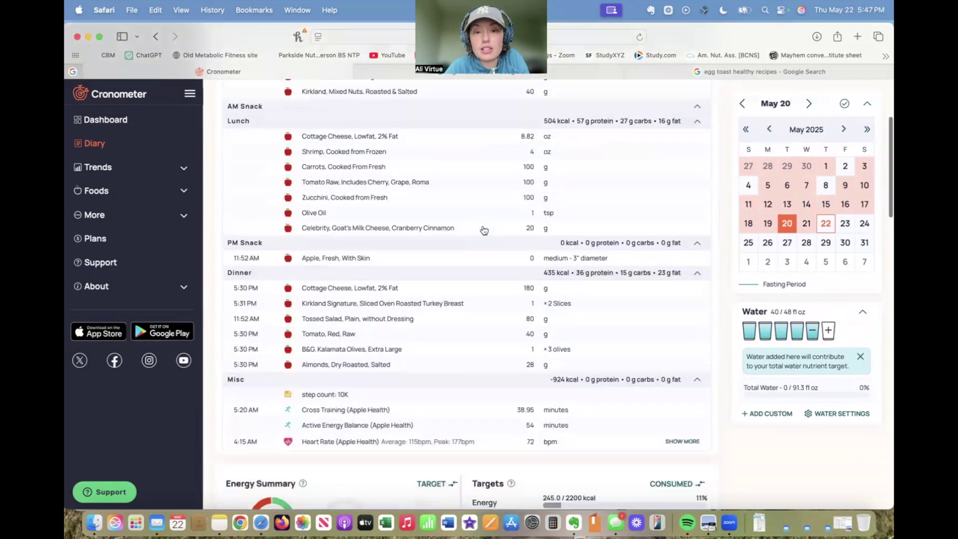
mouse_move(557, 429)
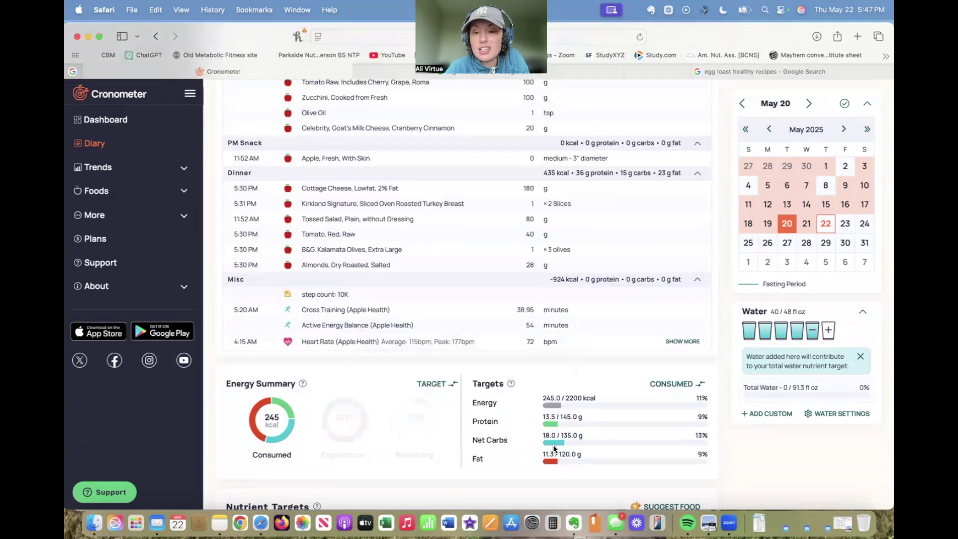
scroll(573, 396, up, 2)
scroll(573, 395, up, 3)
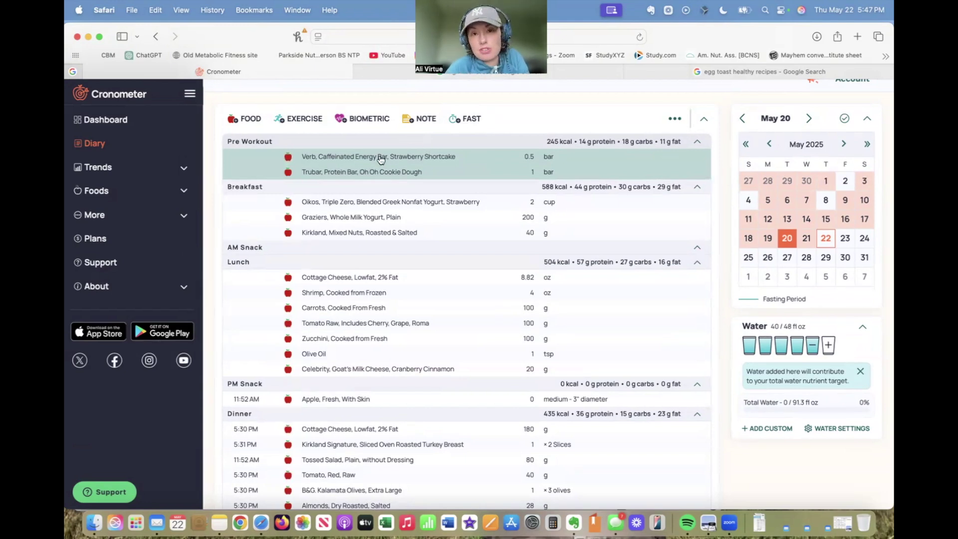
Select the Oikos Triple Zero strawberry yogurt in Breakfast and review its energy and macro contribution to the daily targets.
click(351, 189)
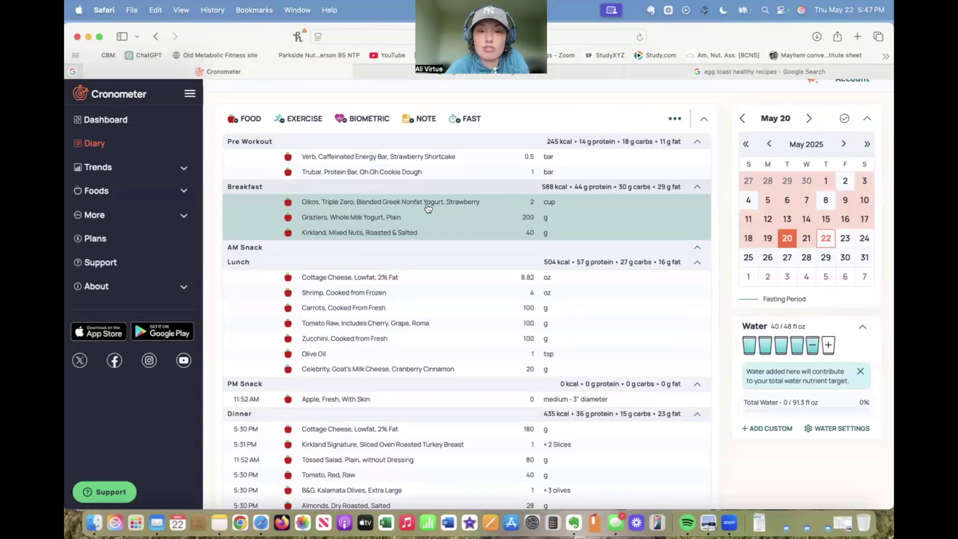
click(469, 202)
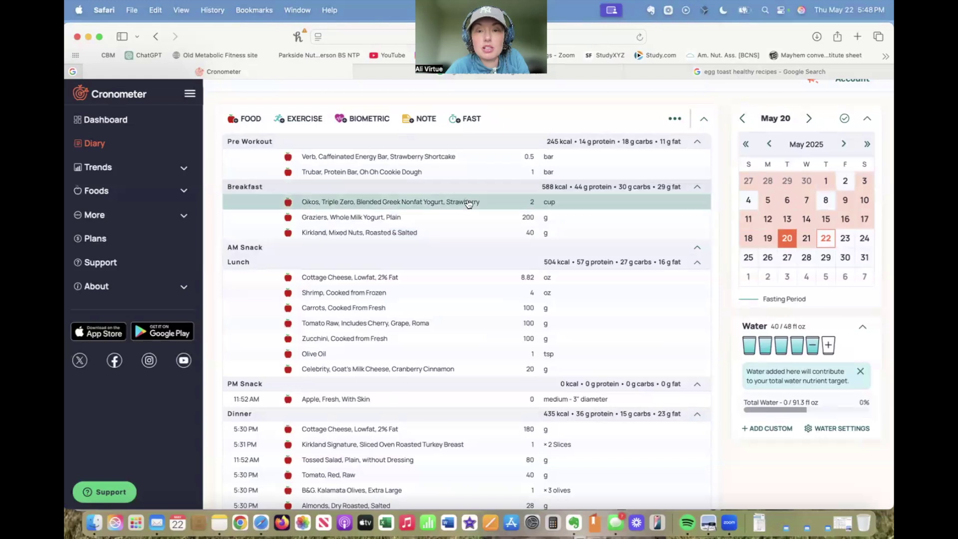
scroll(470, 202, down, 5)
mouse_move(567, 449)
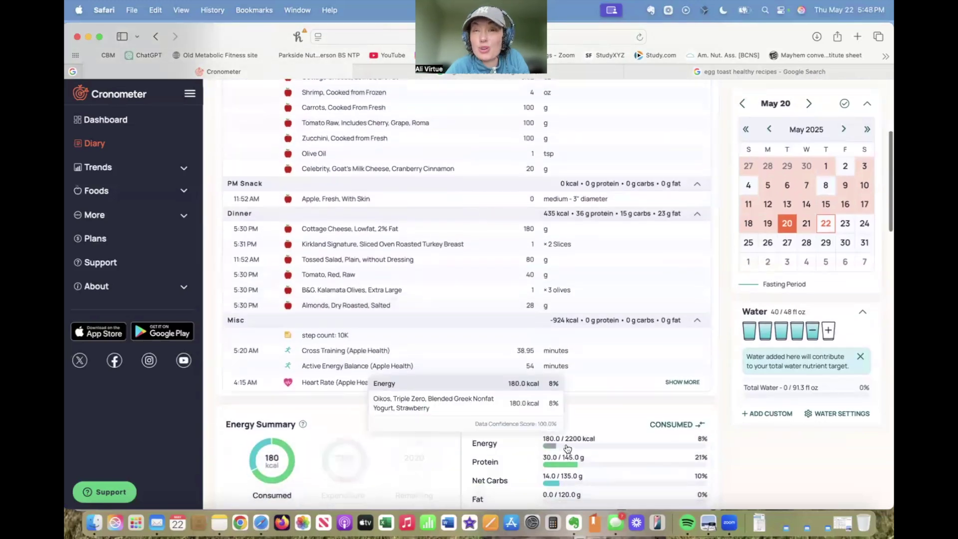
scroll(567, 449, up, 3)
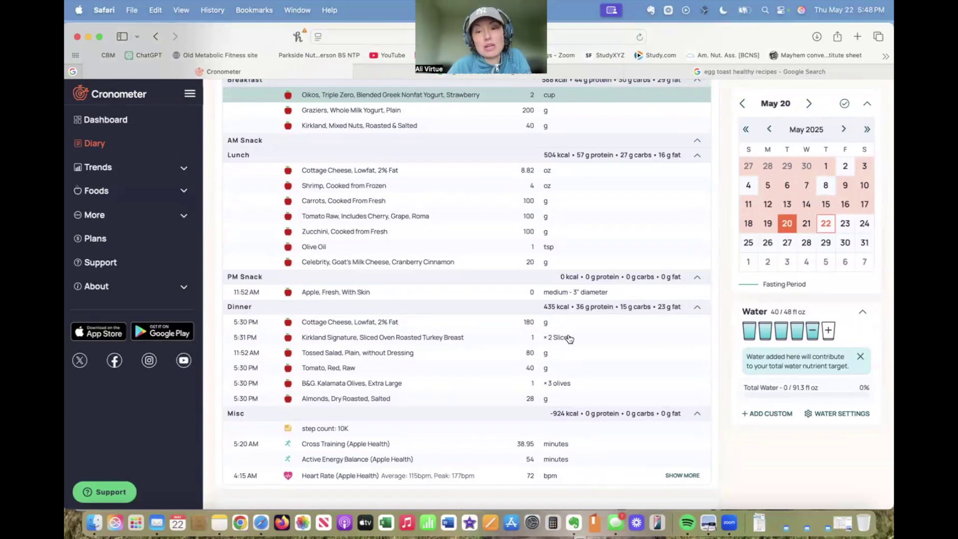
scroll(577, 293, up, 3)
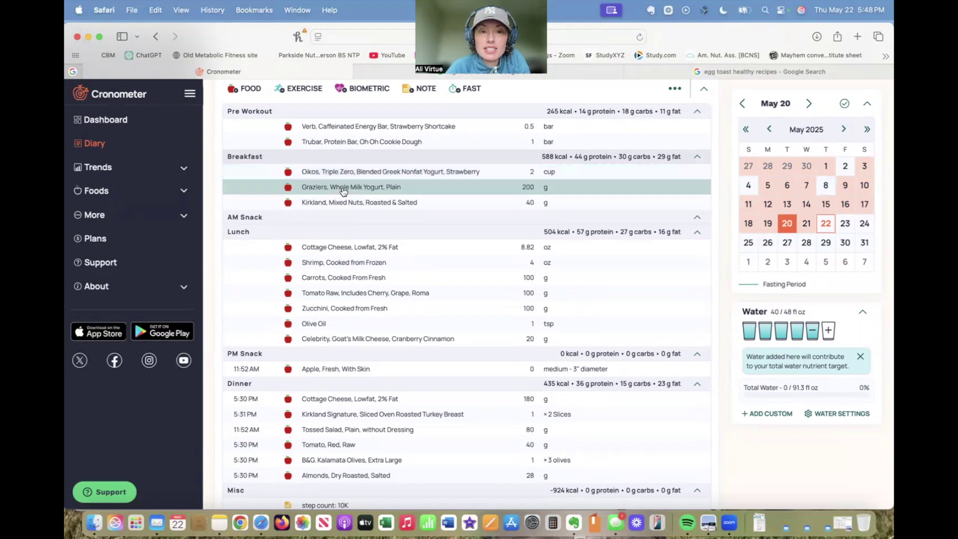
Review the energy, macro and nutrient contribution of the Graziers whole milk yogurt in Breakfast.
scroll(383, 189, down, 6)
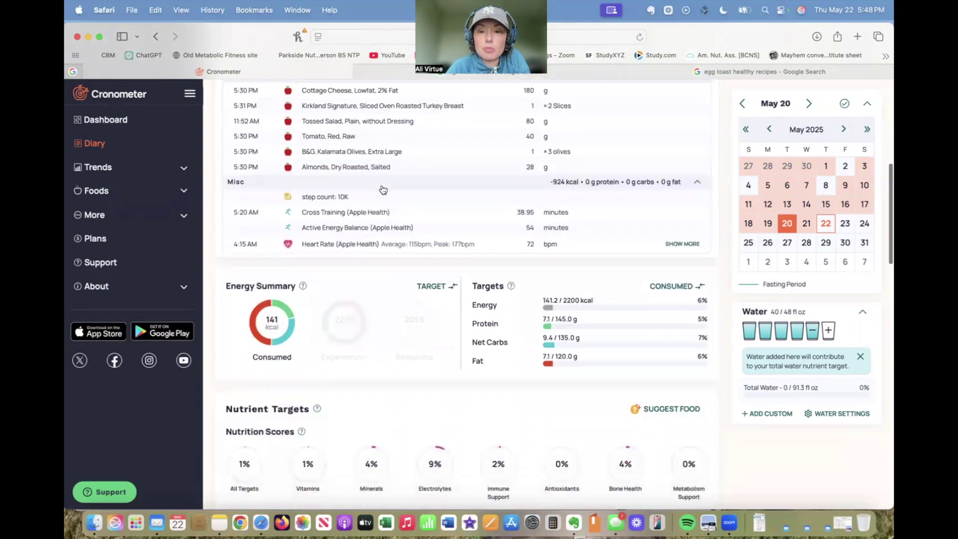
scroll(383, 190, down, 5)
scroll(382, 189, up, 12)
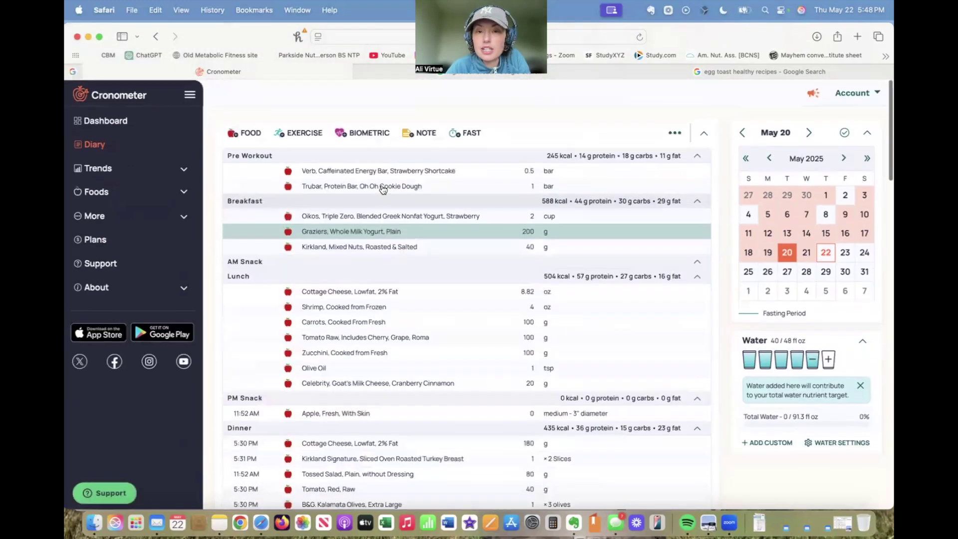
Select the whole Breakfast group and review its combined energy, protein, net carbs and fat against the targets.
click(336, 205)
scroll(547, 230, down, 2)
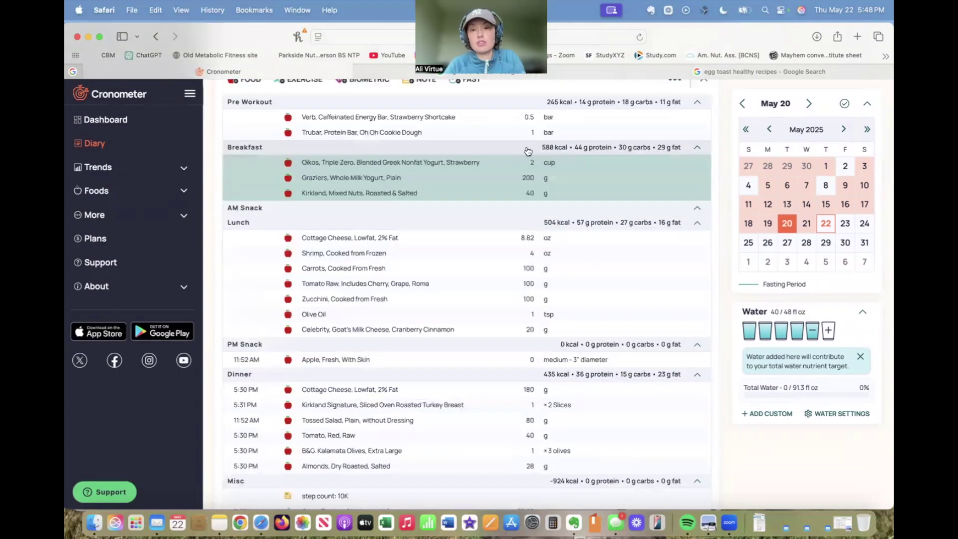
scroll(559, 172, down, 8)
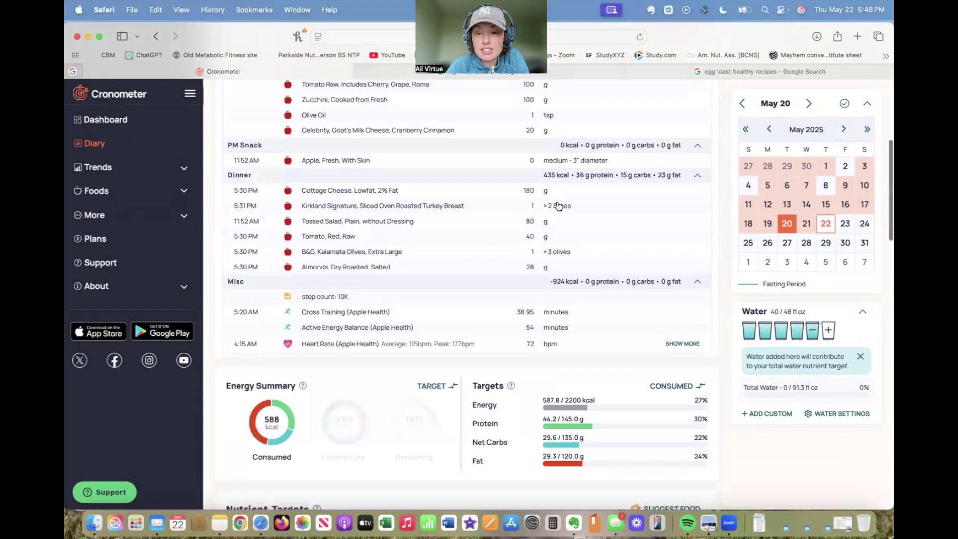
click(552, 446)
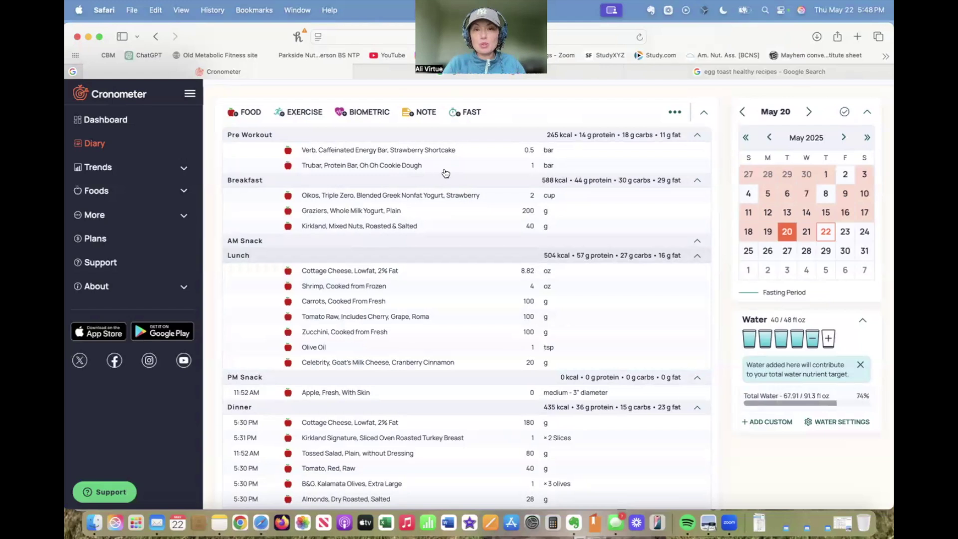
Open the May 23 diary and add 2 large "Eggs, Cooked" to Breakfast.
click(807, 232)
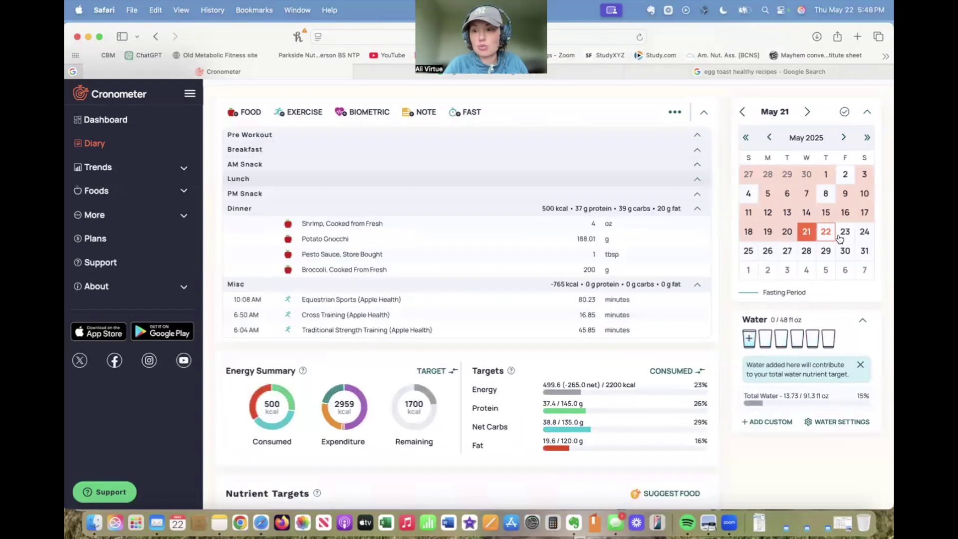
click(840, 238)
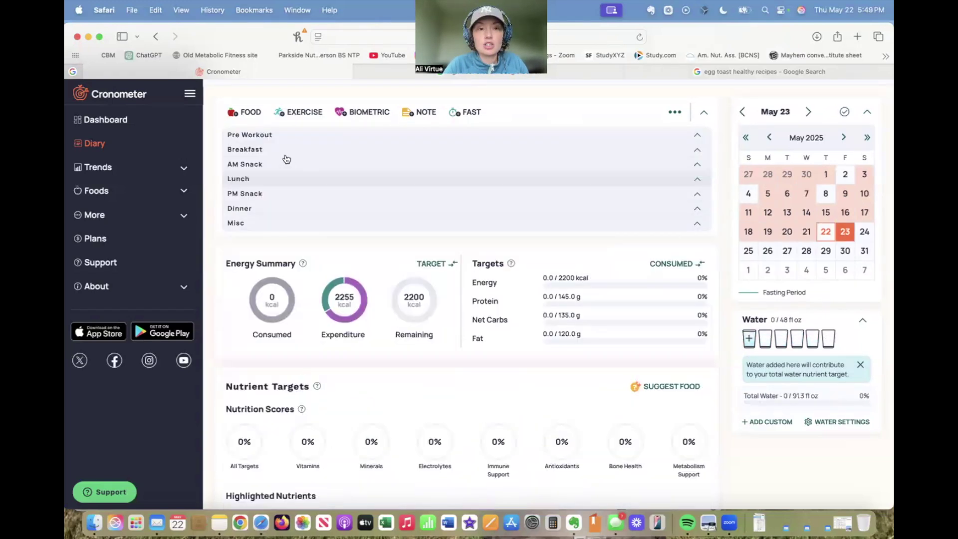
click(248, 117)
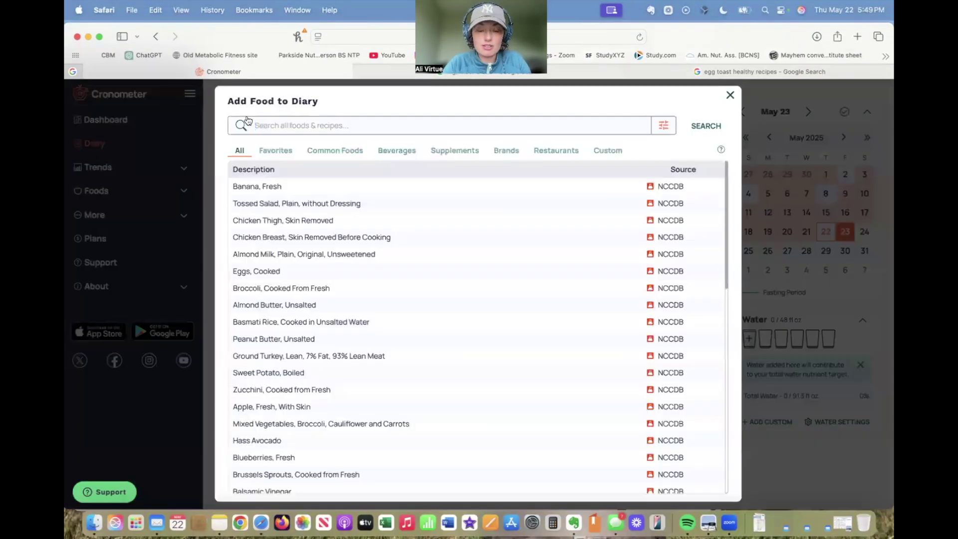
text(egg)
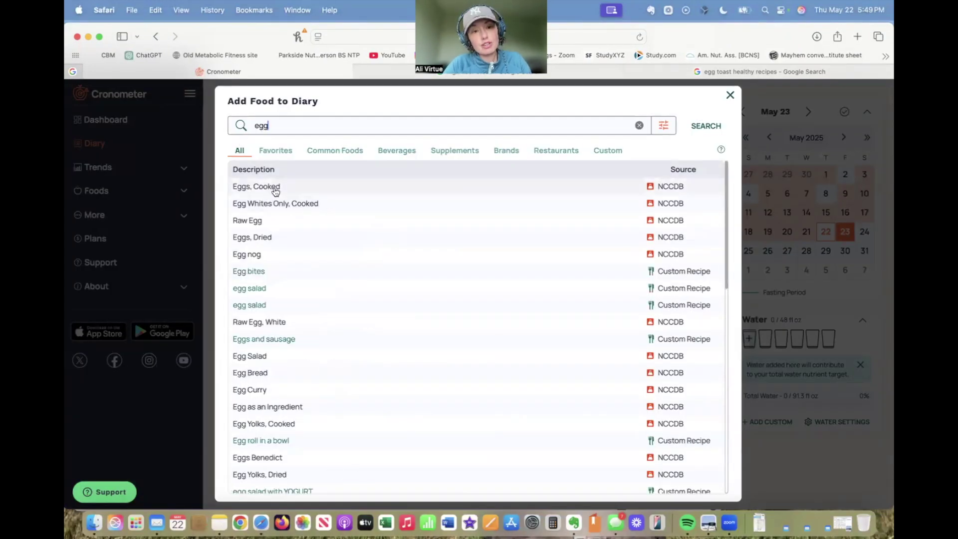
click(276, 188)
text(2)
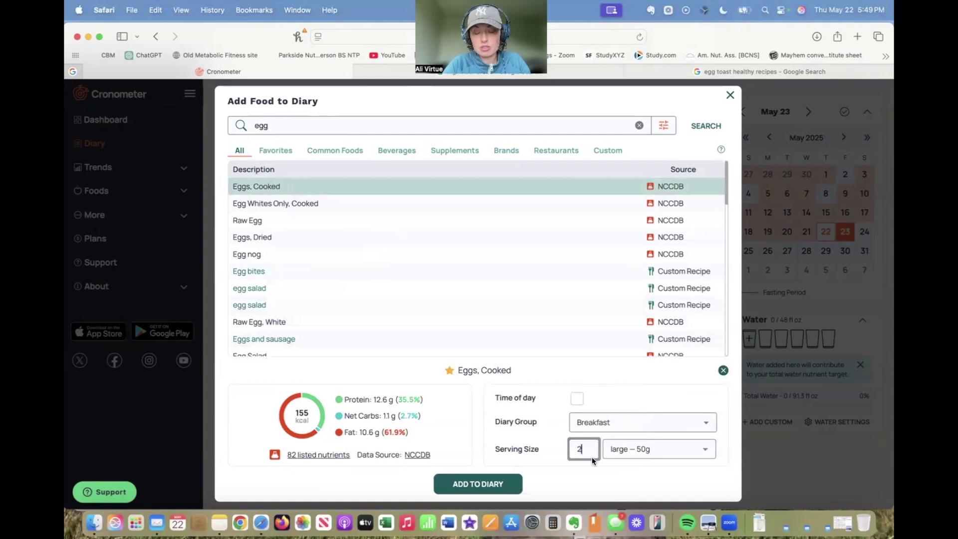
click(505, 482)
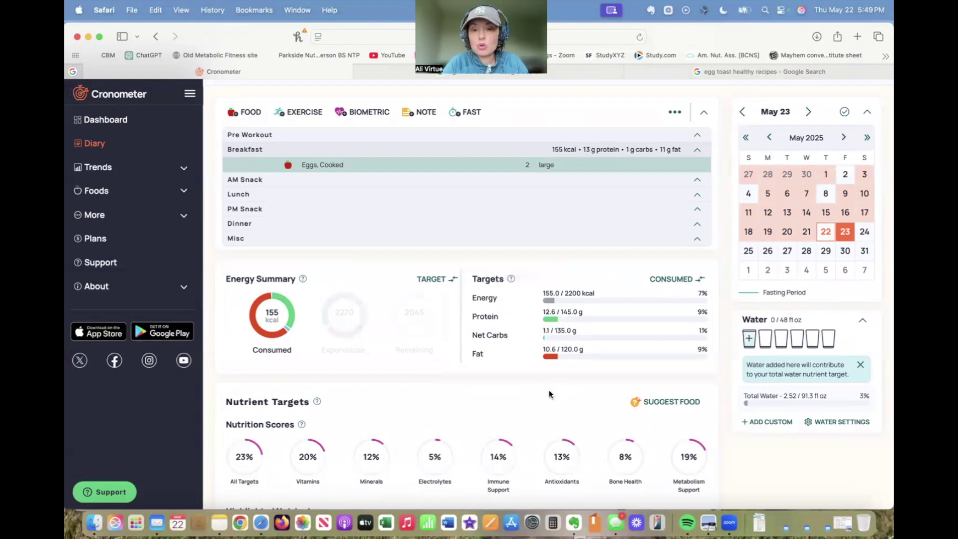
mouse_move(554, 360)
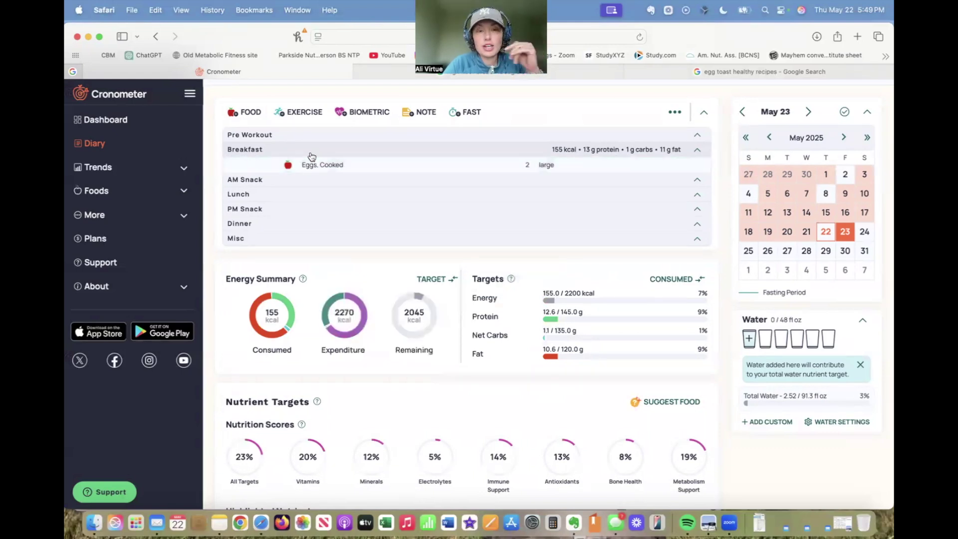
Add 2 oz of "Ground Turkey, Lean, 7% Fat, 93% Lean Meat" to Breakfast.
click(253, 117)
text(ground turkey)
click(254, 185)
text(2)
click(476, 483)
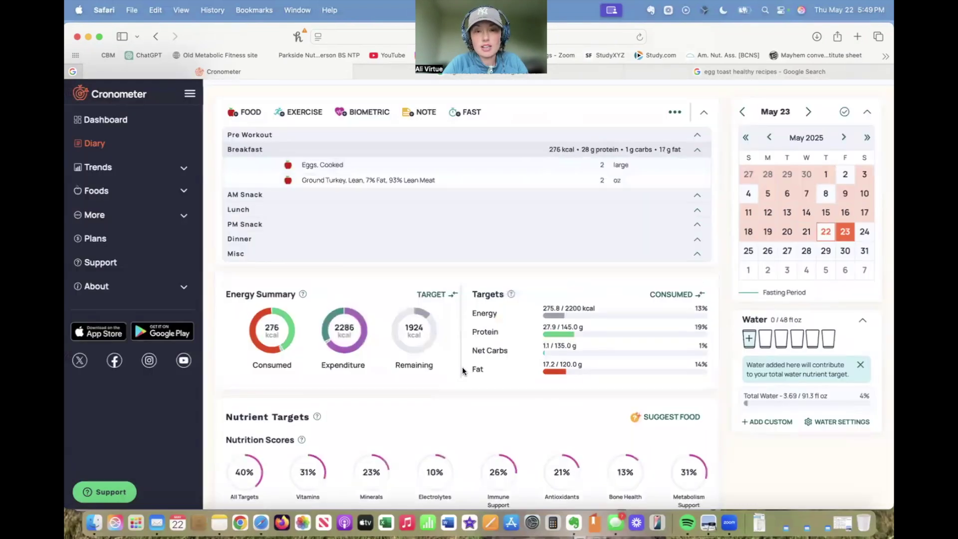
Set the Breakfast ground turkey serving to 3 oz and check the whole meal's macros against the targets.
click(466, 151)
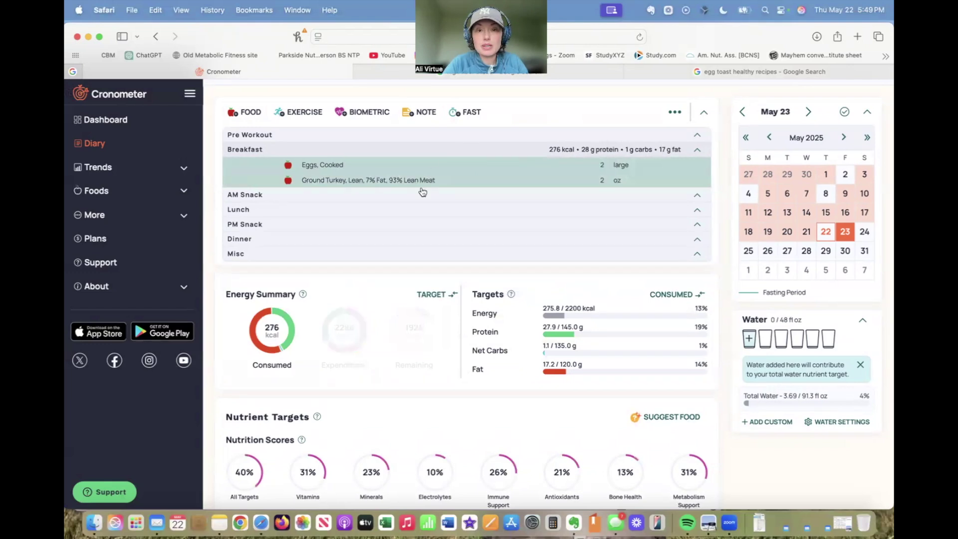
click(601, 181)
text(3)
key(Return)
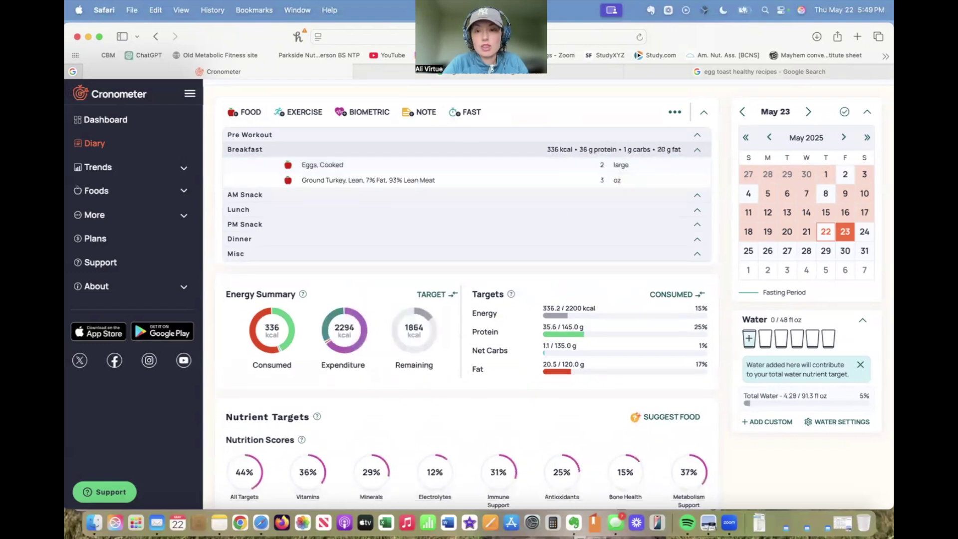
click(444, 150)
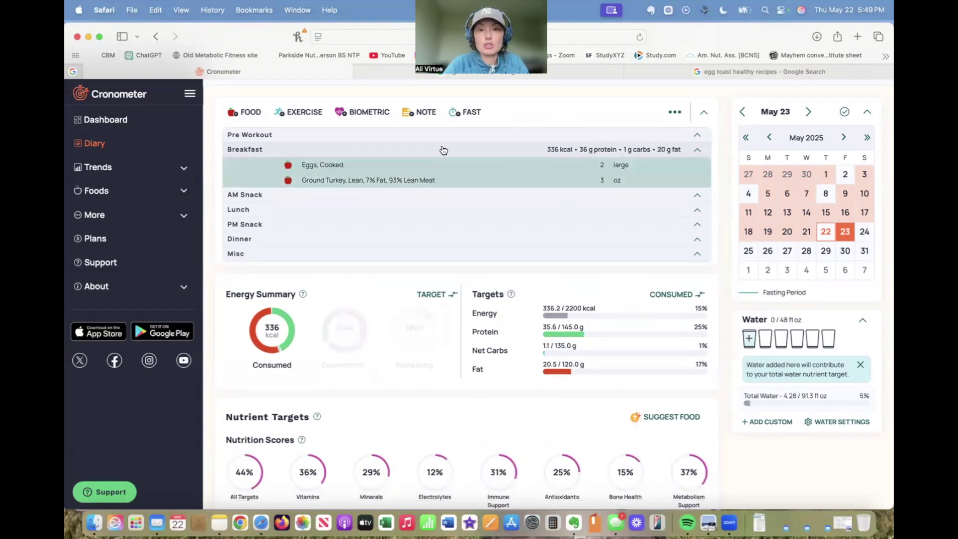
Add 5 oz of "Chicken Thigh, Skin Removed" to Lunch.
click(281, 210)
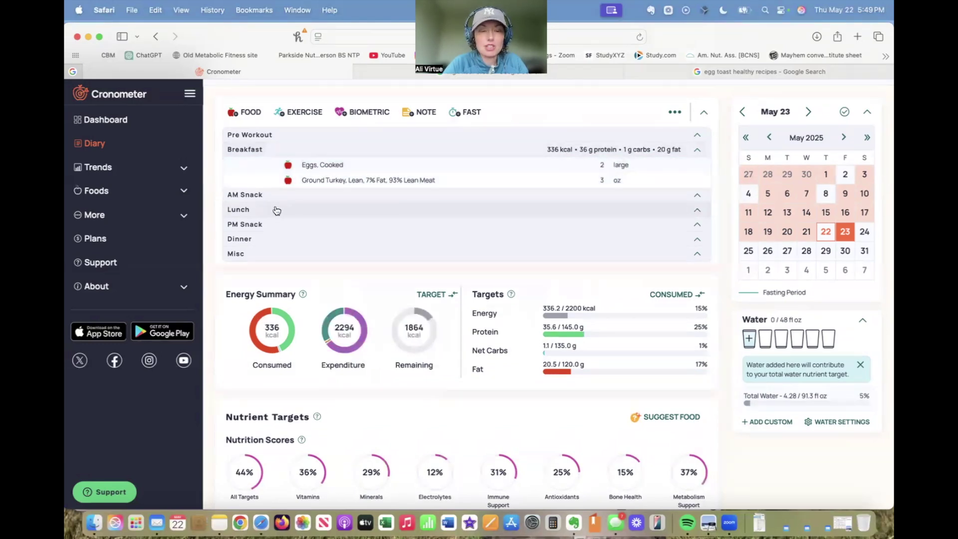
click(253, 116)
text(chicken thigh)
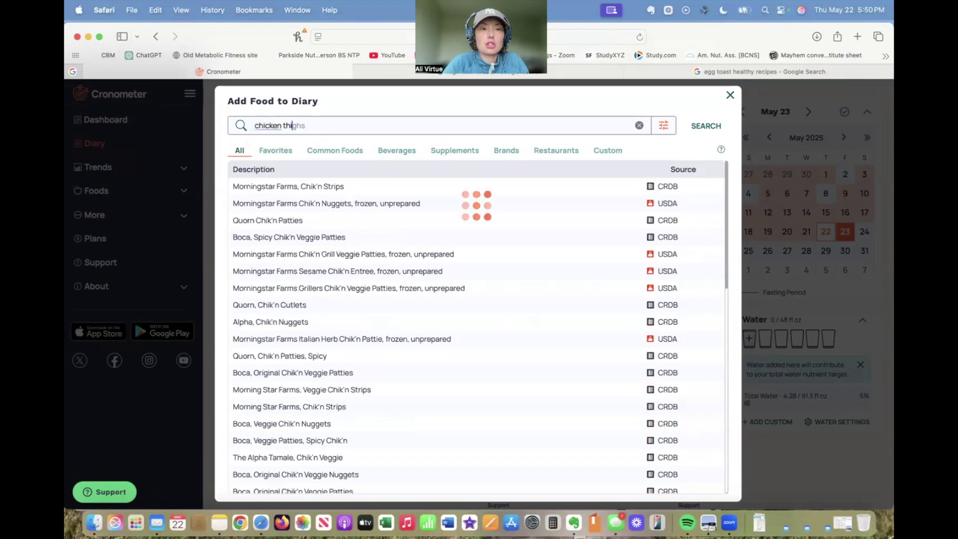
click(316, 186)
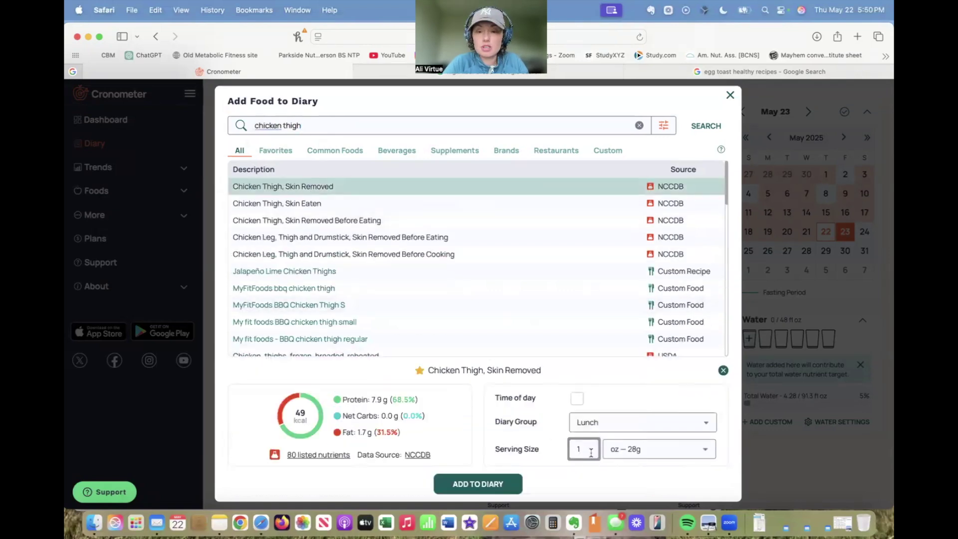
key(BackSpace)
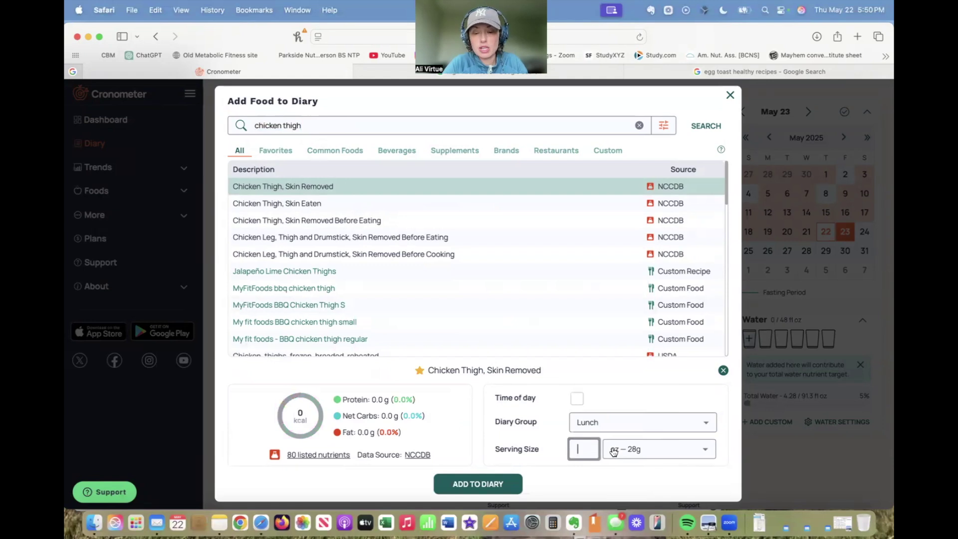
text(5)
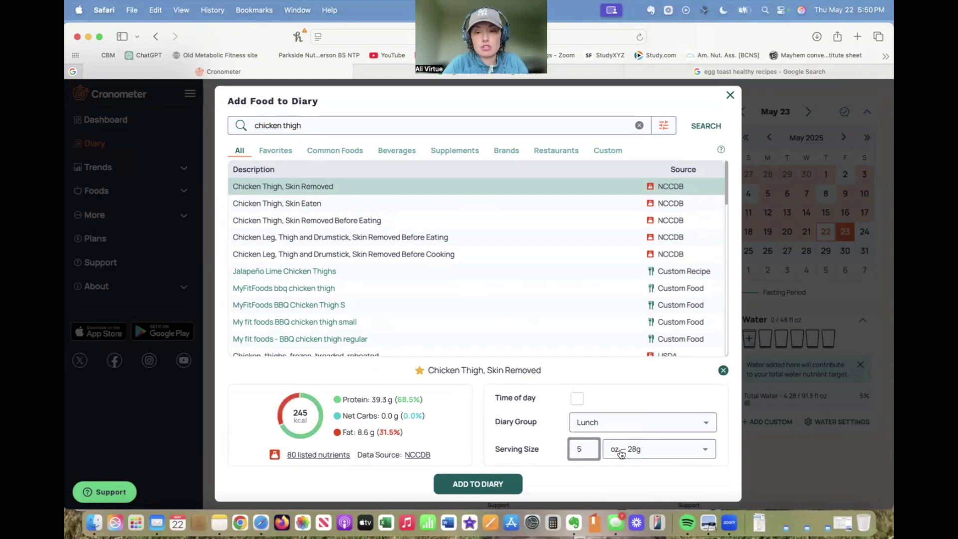
key(Return)
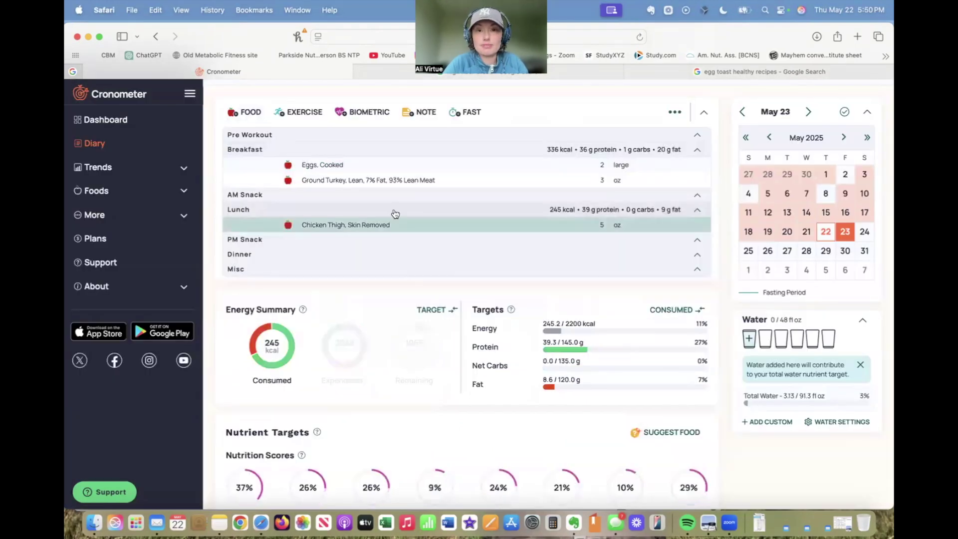
Add 6 oz of "Shrimp, Cooked from Fresh" to Dinner.
click(252, 113)
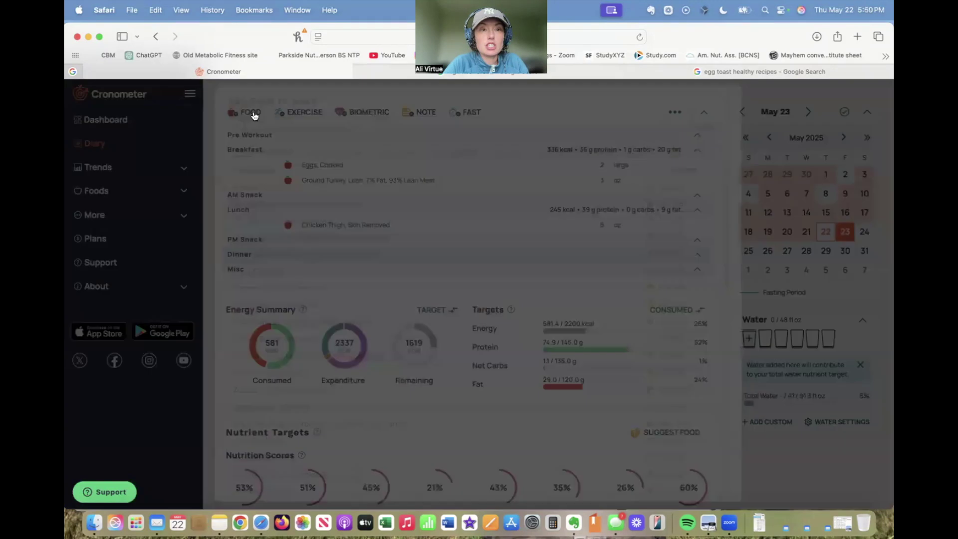
text(shr)
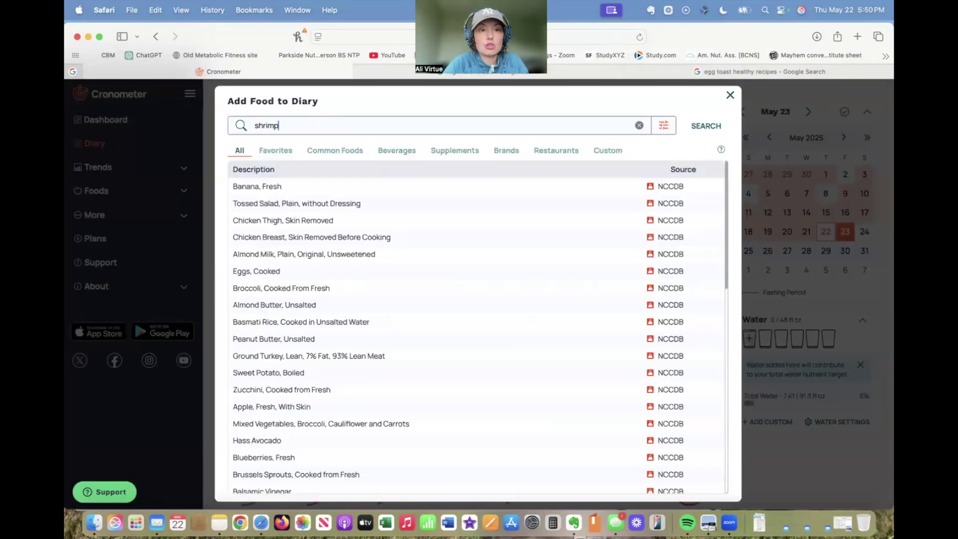
text(imp)
key(Return)
text(6)
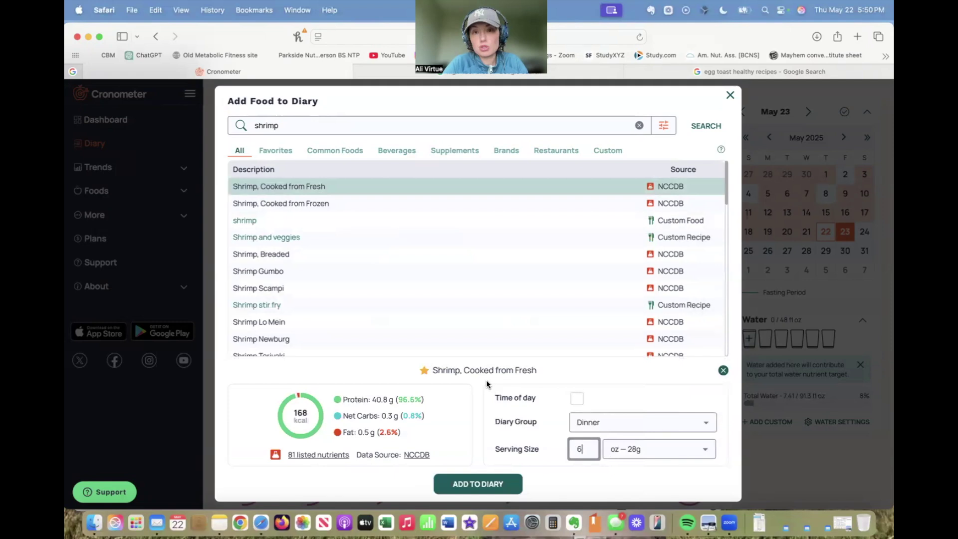
click(464, 490)
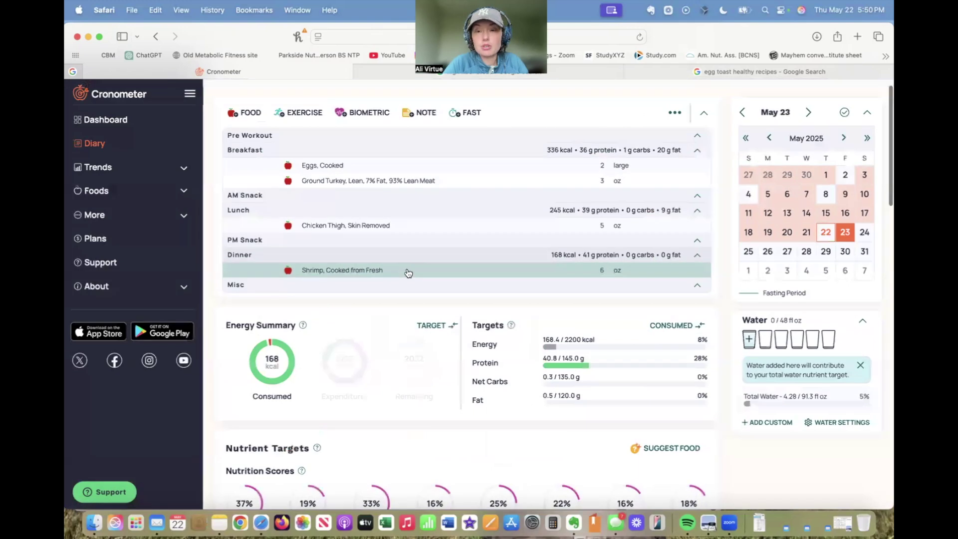
Check the whole day's energy and protein against the targets, including how much protein each food contributes.
scroll(409, 273, up, 1)
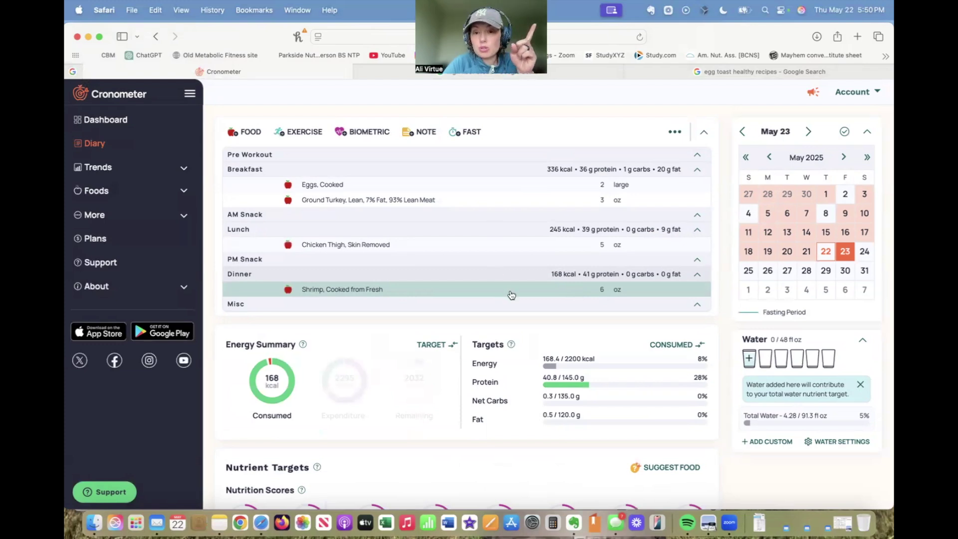
mouse_move(546, 360)
mouse_move(582, 378)
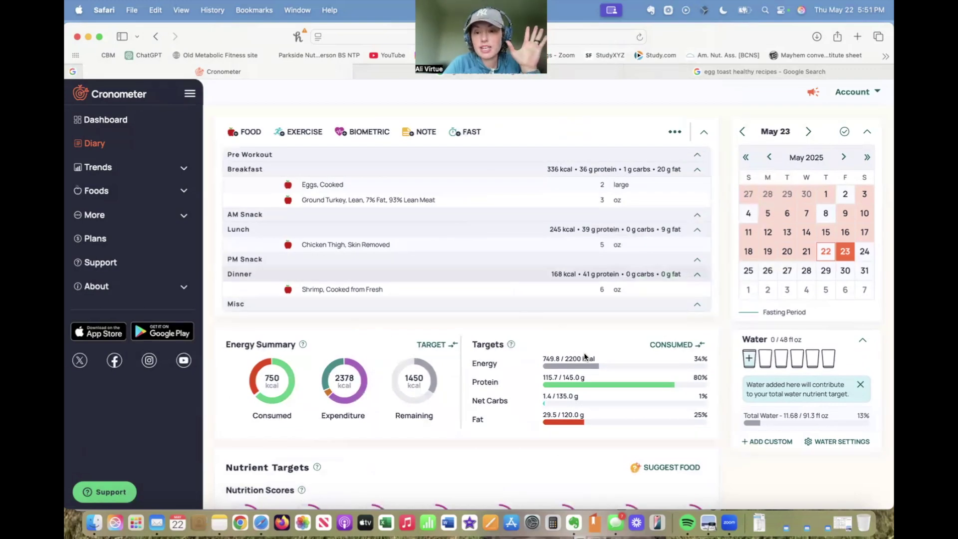
mouse_move(595, 389)
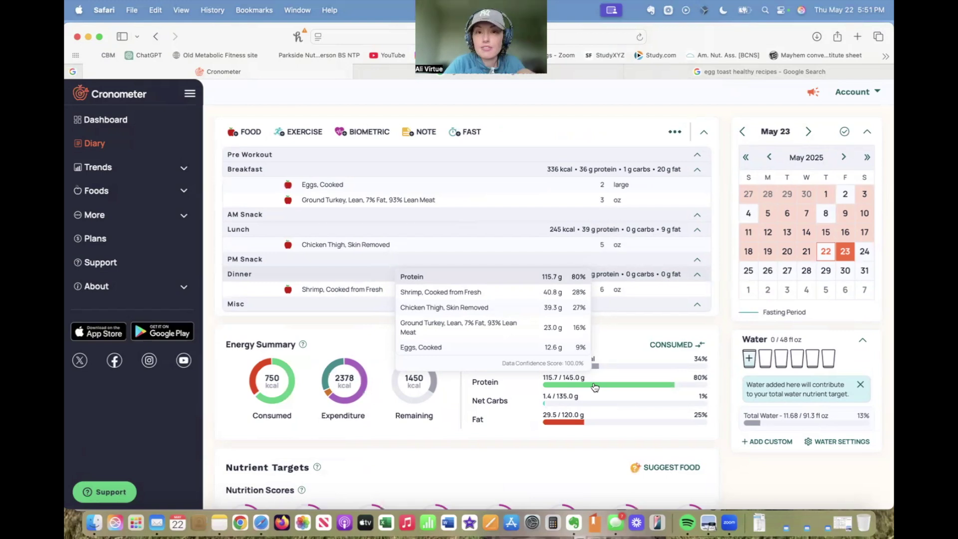
Add 50 g of "Onion, White, Yellow or Red, Cooked" to Breakfast.
click(282, 174)
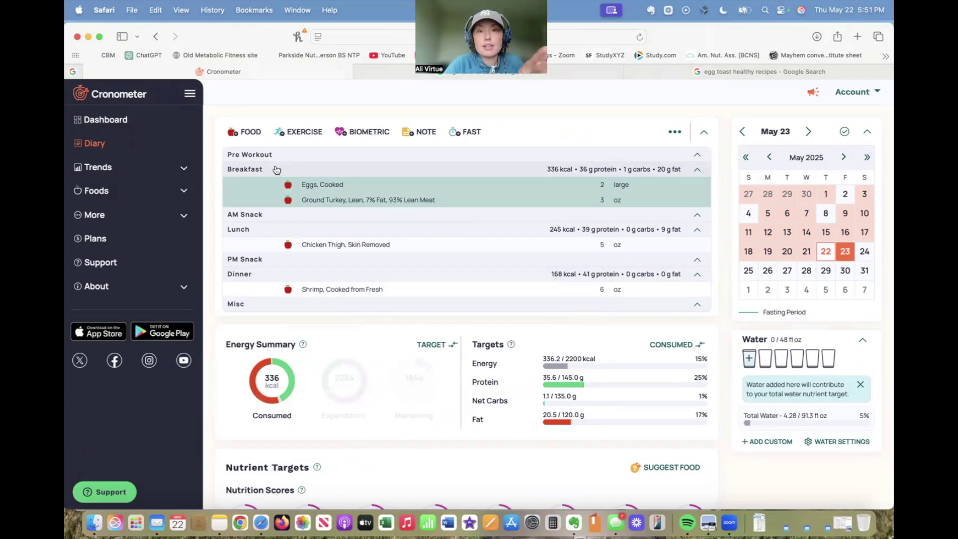
click(252, 136)
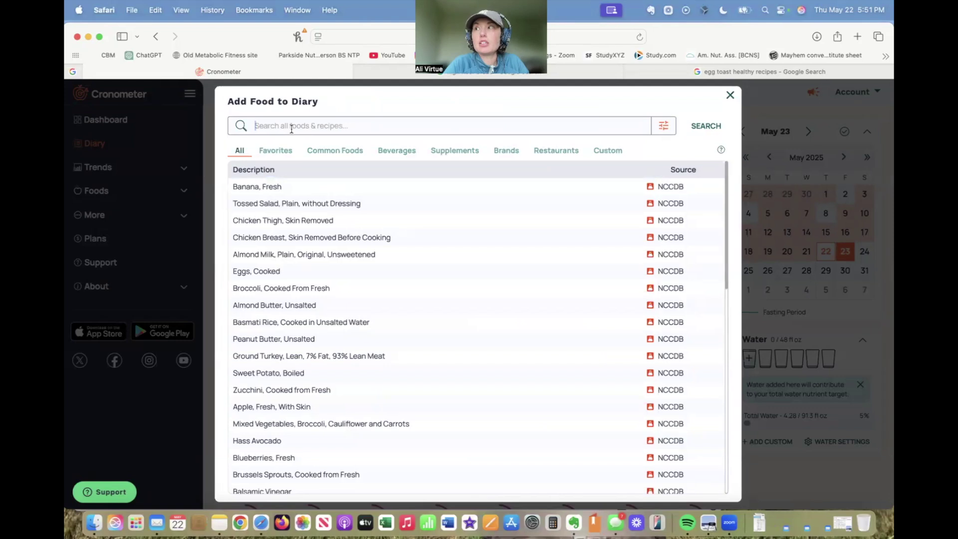
text(onion)
click(269, 188)
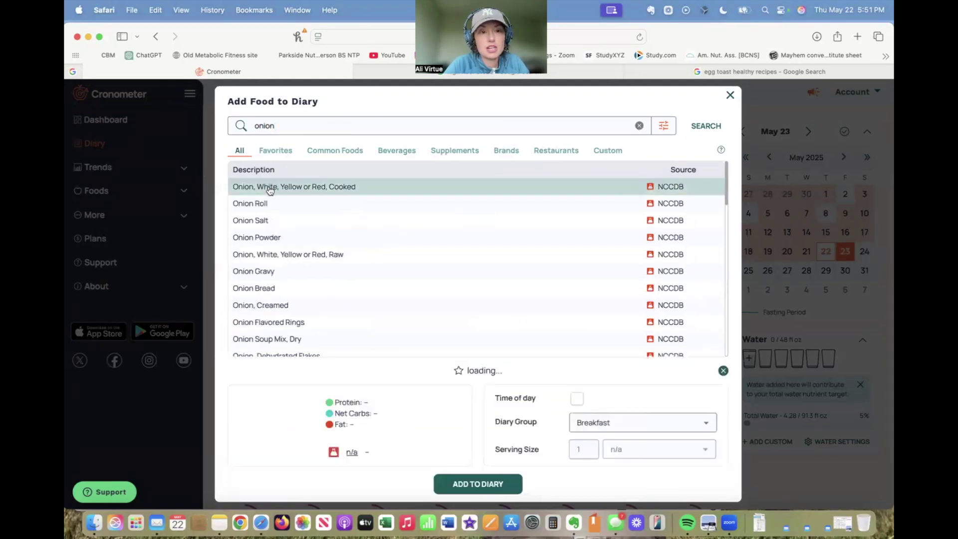
text(50)
key(Return)
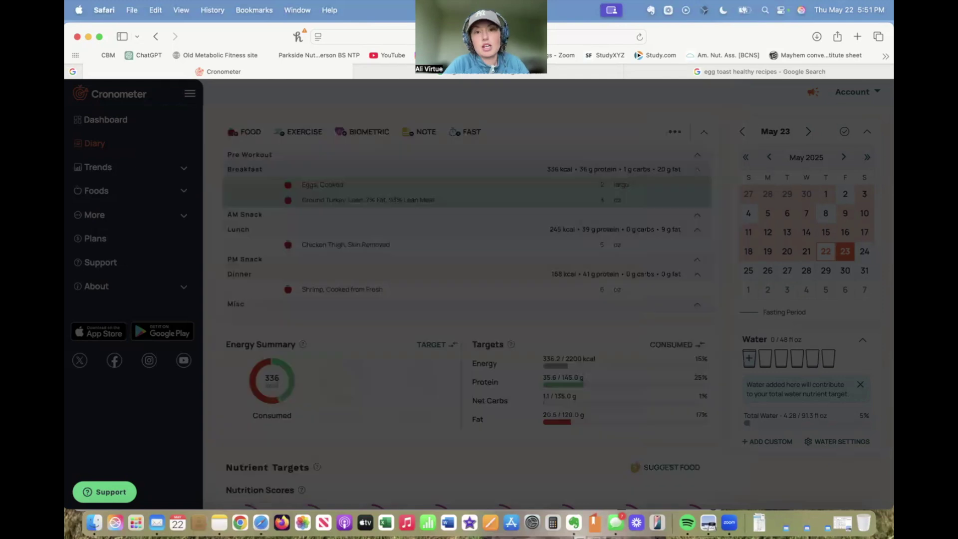
Add 50 g of "Red Bell Peppers, Cooked" to Breakfast.
click(250, 133)
text(bell pepper)
key(Return)
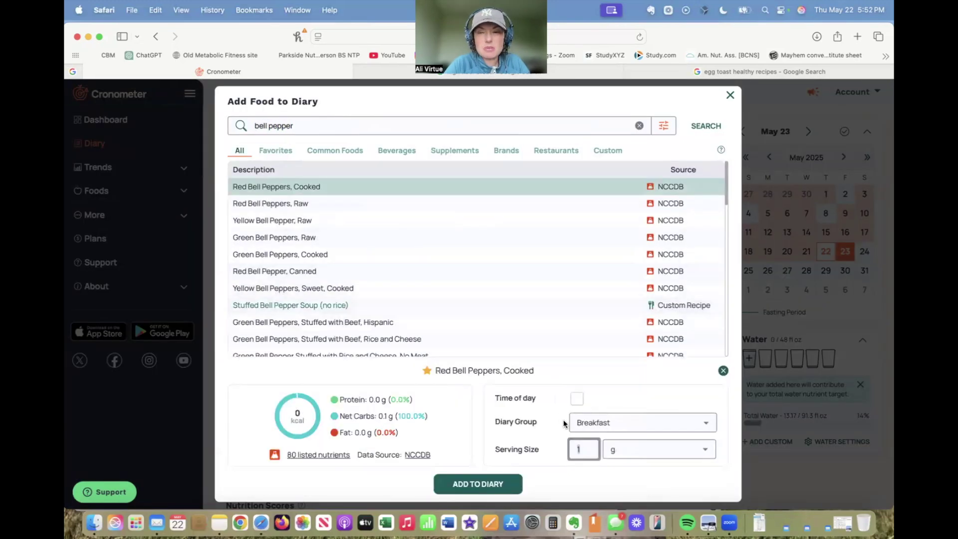
text(50)
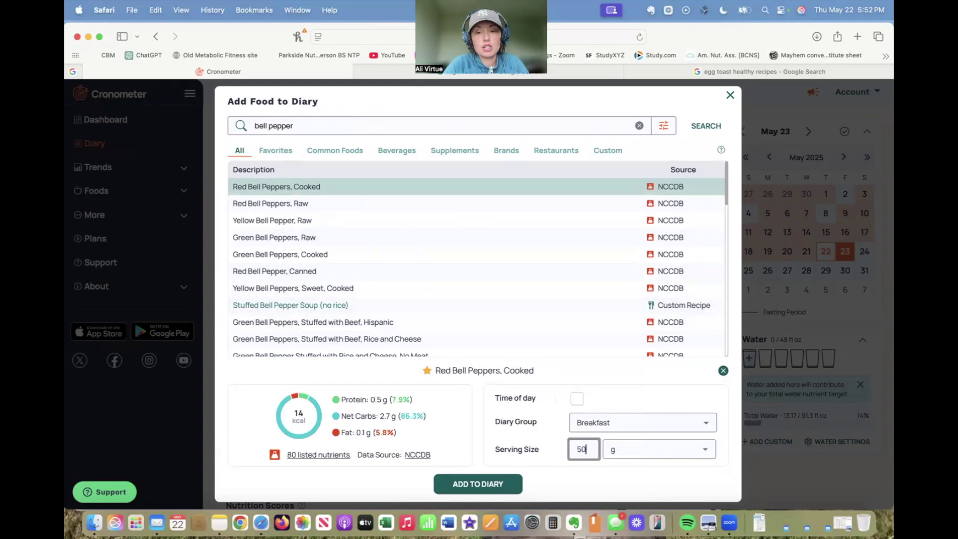
click(479, 484)
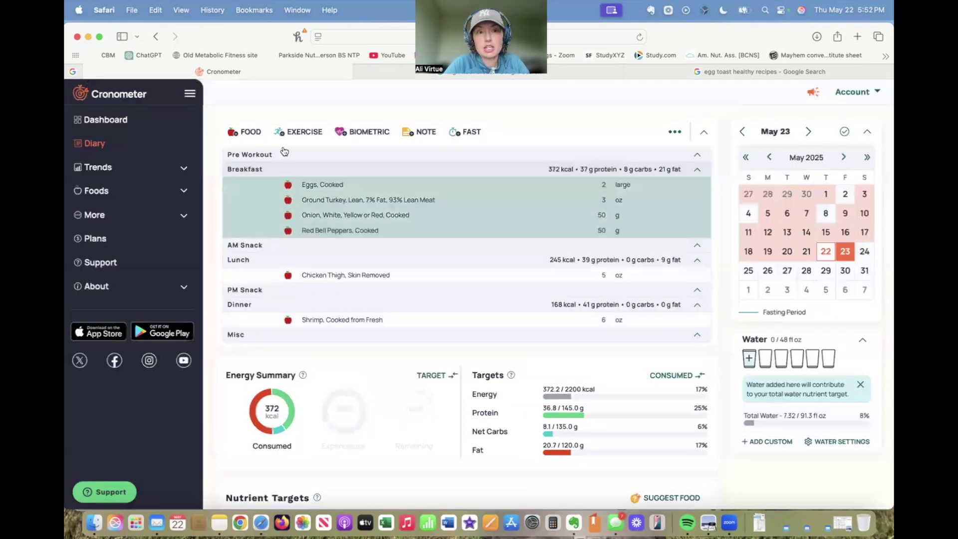
Add 100 g of "Spinach, Raw" to Breakfast, using grams as the serving unit.
click(260, 132)
text(spinach)
key(Return)
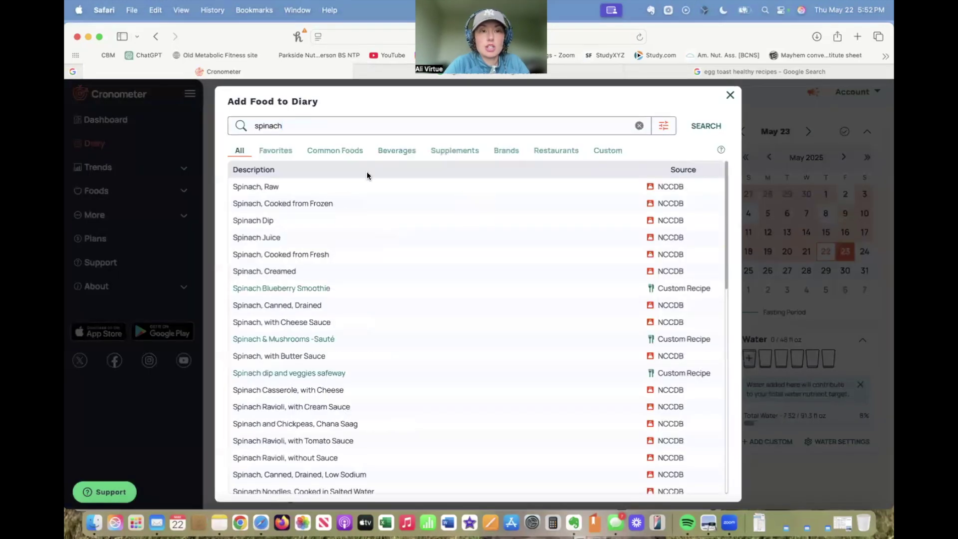
click(274, 188)
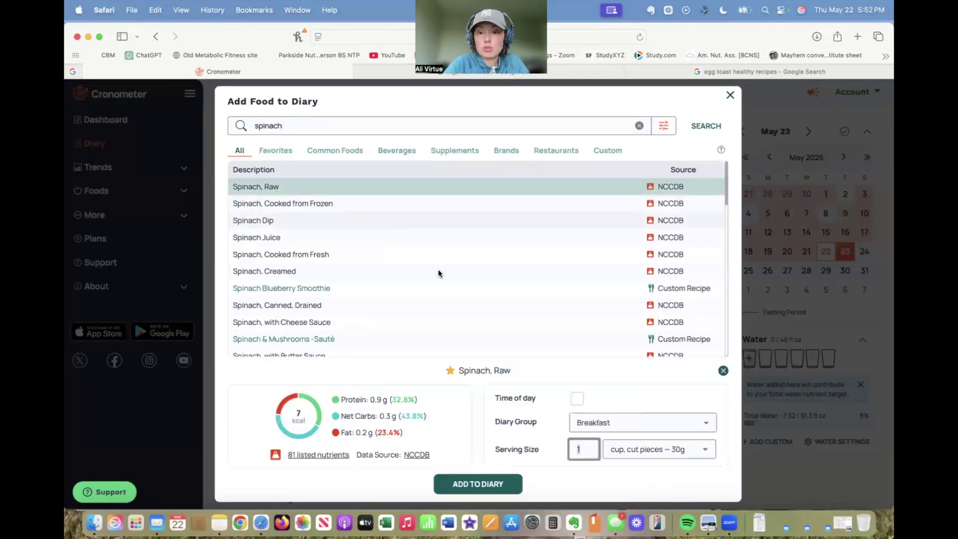
click(637, 451)
click(630, 402)
click(588, 449)
key(BackSpace)
text(200)
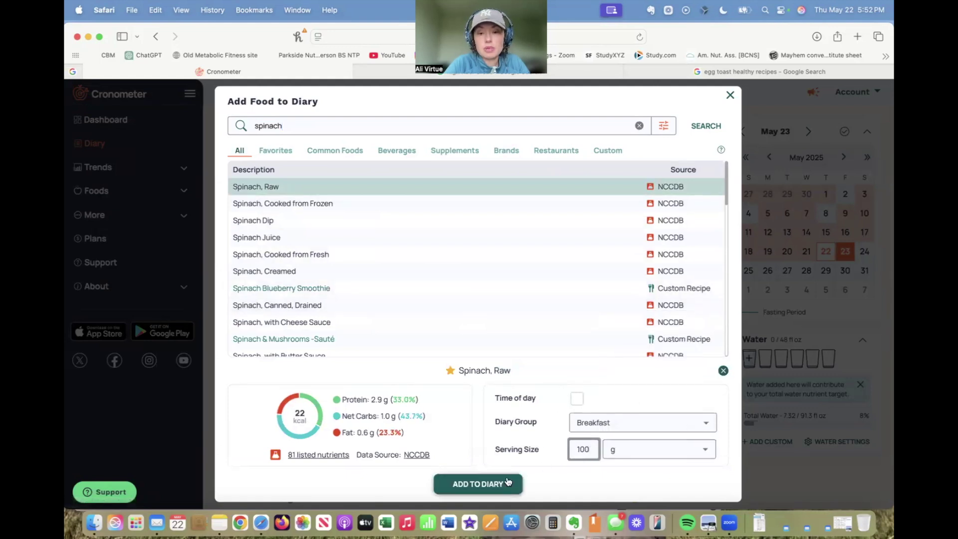
click(506, 483)
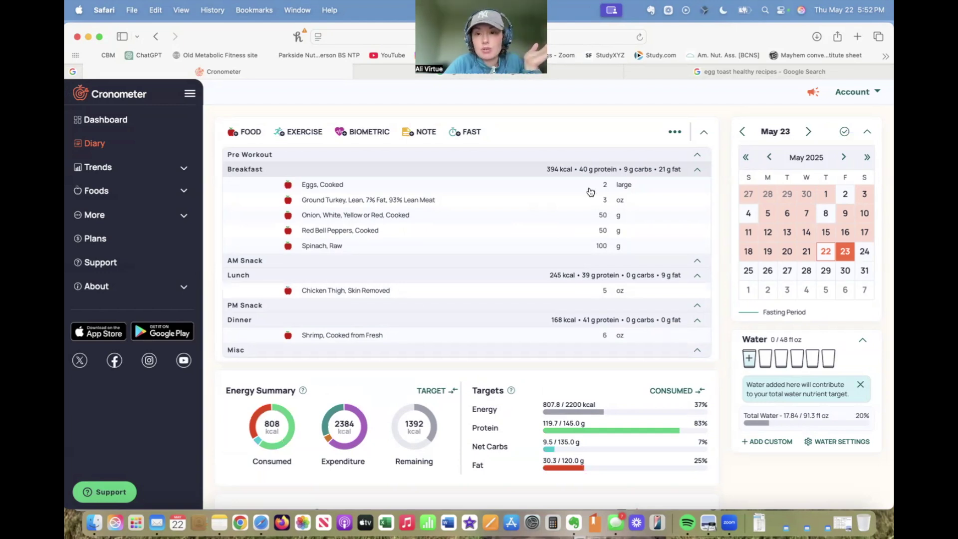
Examine the Breakfast group's net carb sources and detailed nutrient breakdown, and return to the whole-day totals.
click(635, 172)
mouse_move(567, 444)
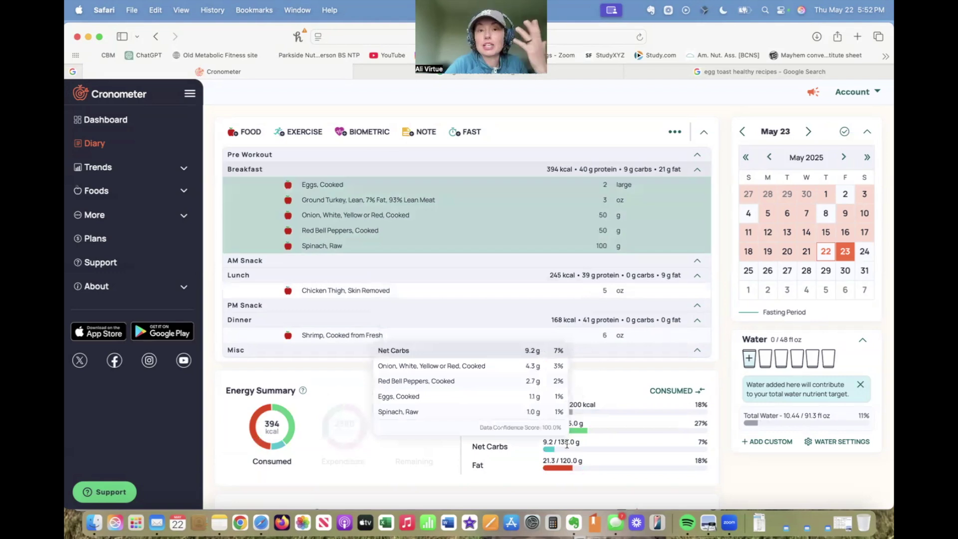
scroll(567, 443, down, 10)
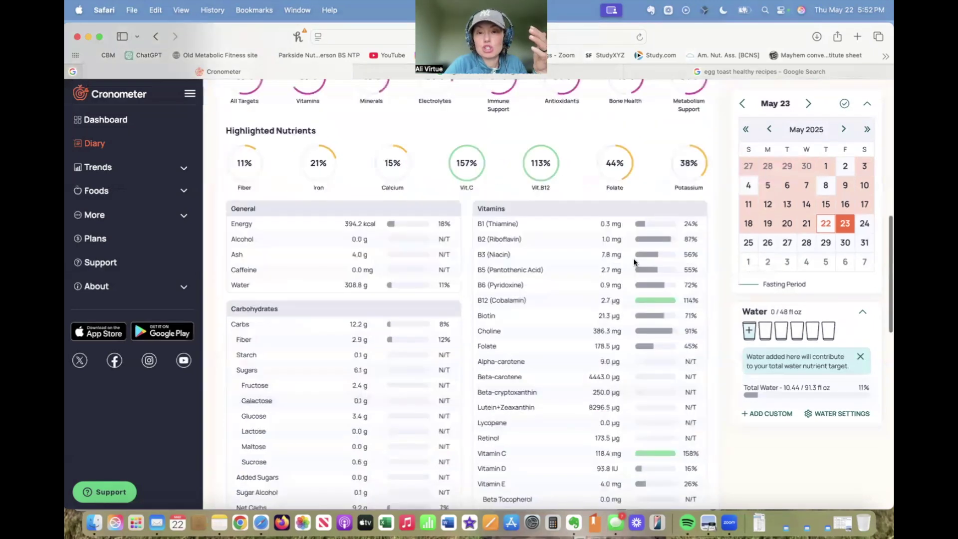
scroll(621, 259, up, 7)
scroll(620, 259, up, 3)
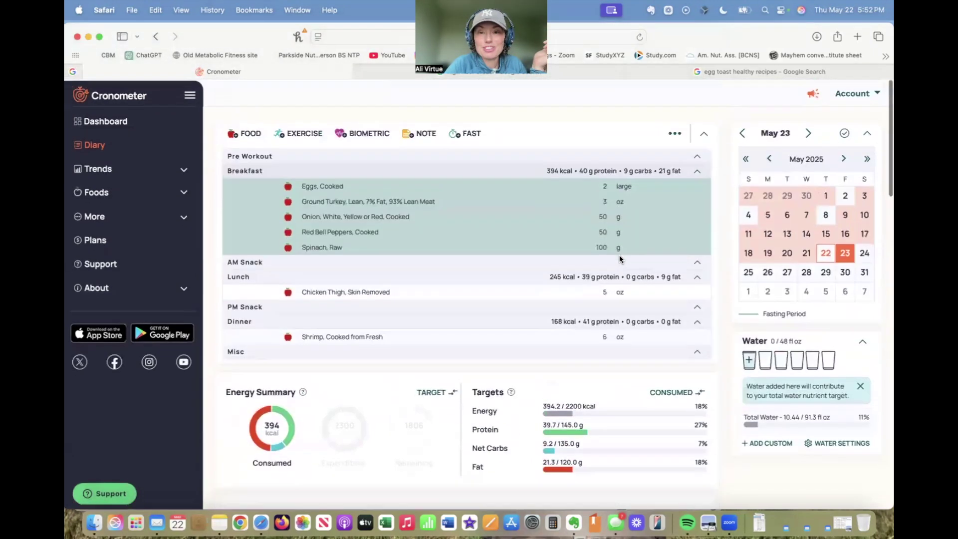
click(326, 176)
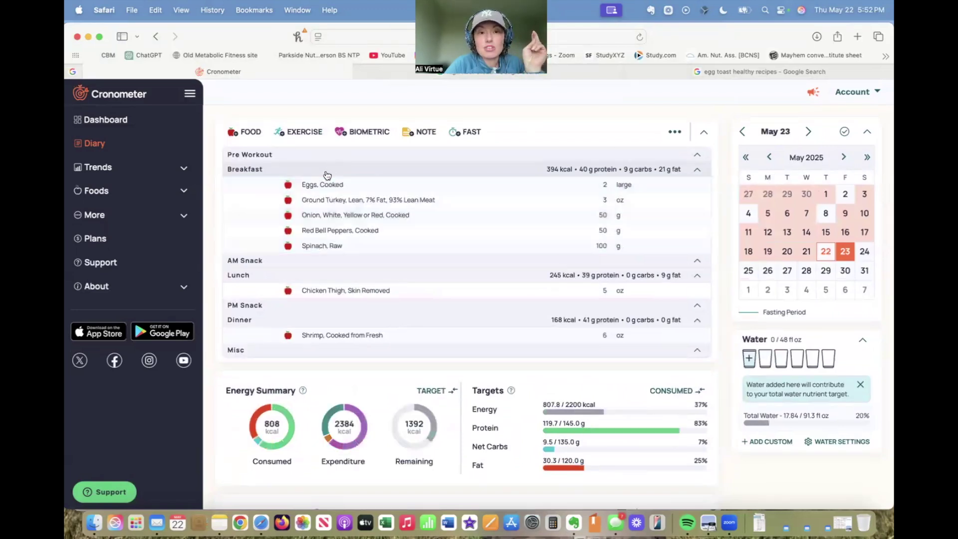
mouse_move(567, 472)
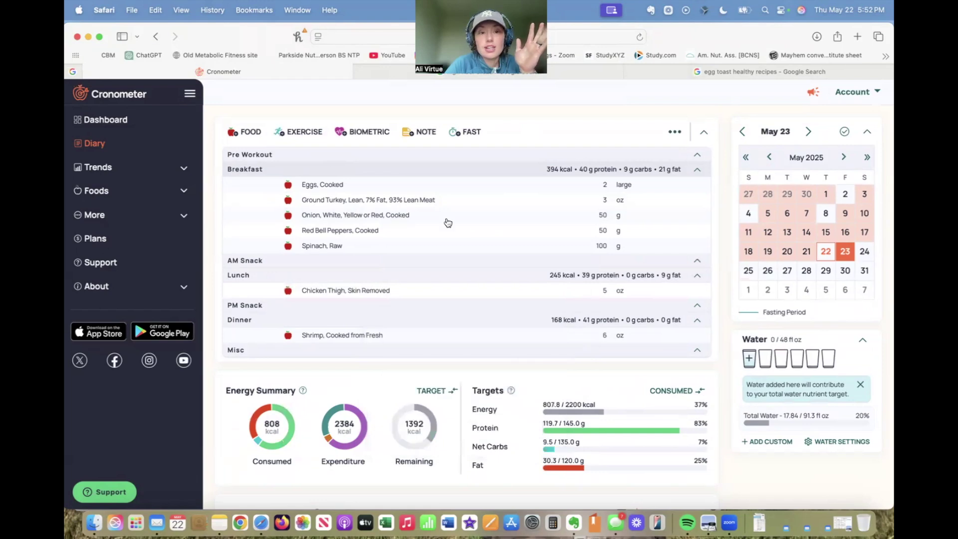
Add "Tossed Salad, Plain, without Dressing" to Lunch.
click(317, 283)
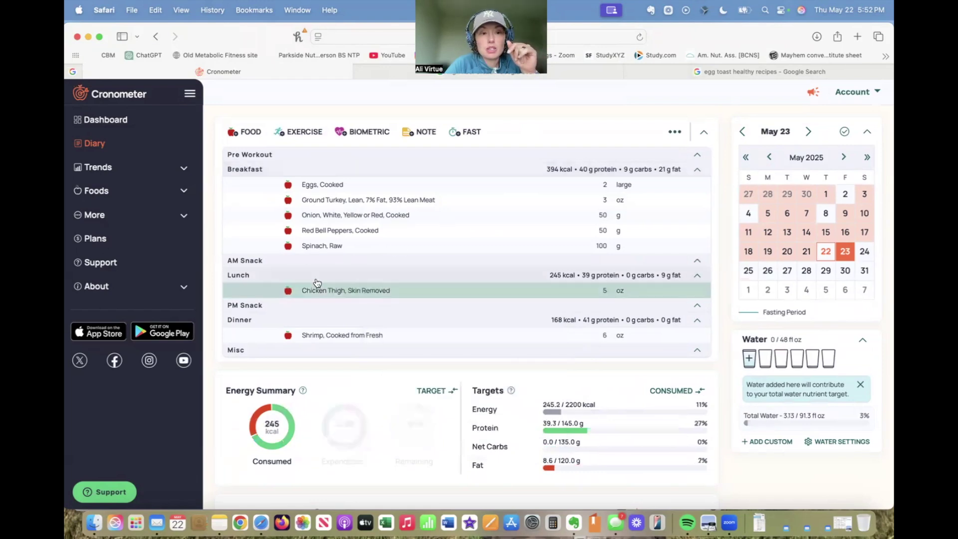
click(251, 134)
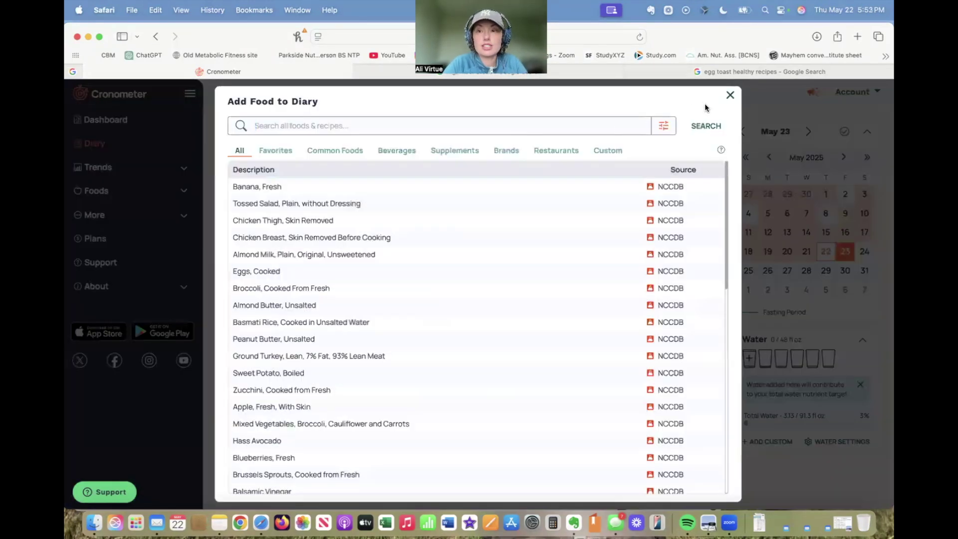
text(salad)
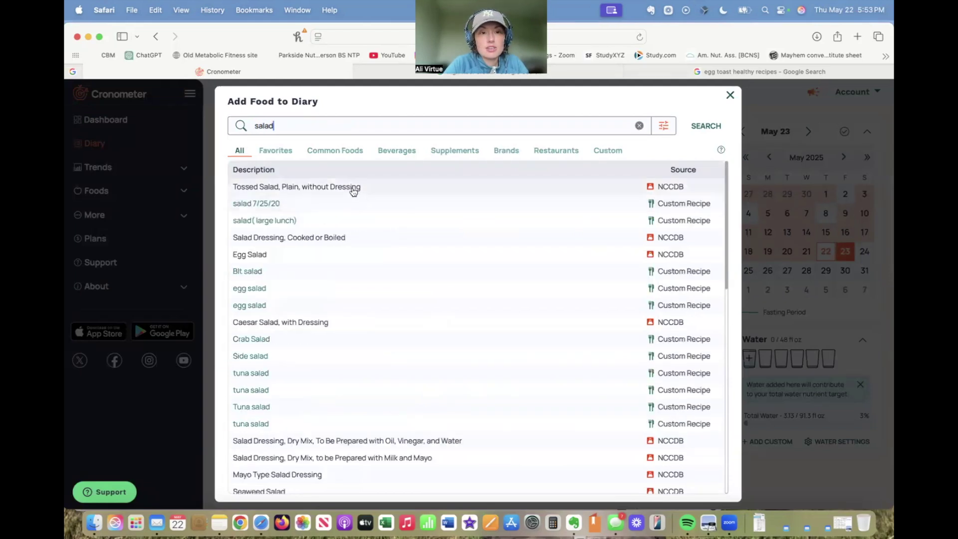
click(353, 192)
text(00)
click(469, 485)
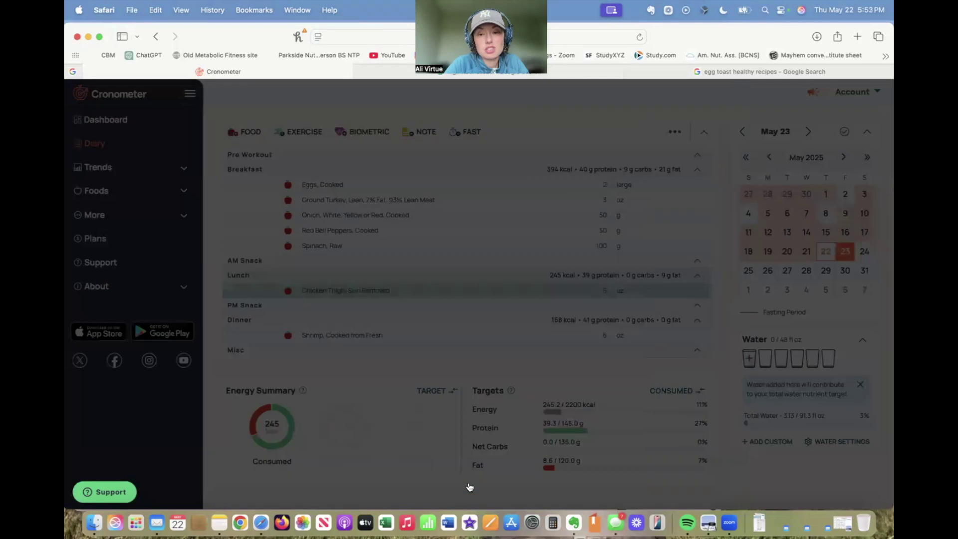
Add 80 g of "Tomato, Red, Raw" to Lunch.
click(310, 279)
click(250, 133)
text(tomatoes)
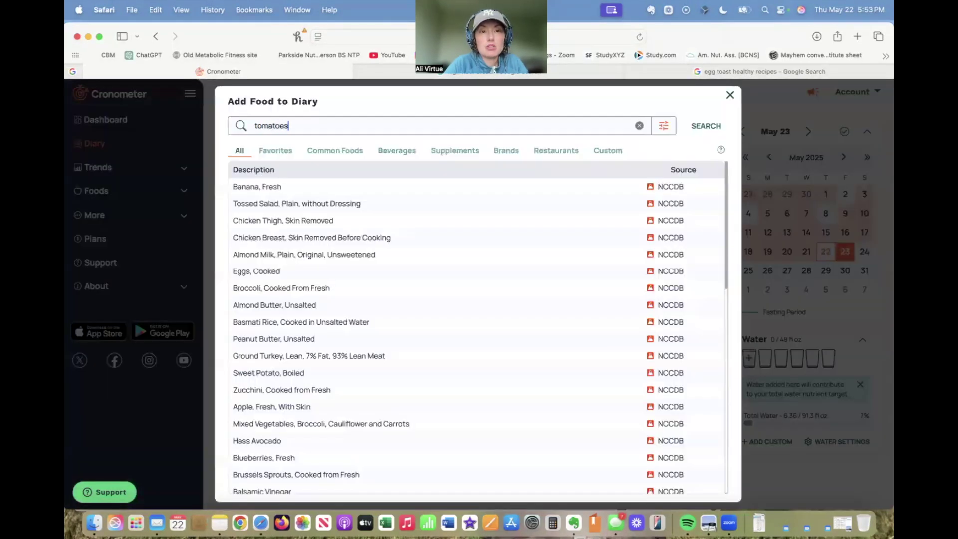
key(Return)
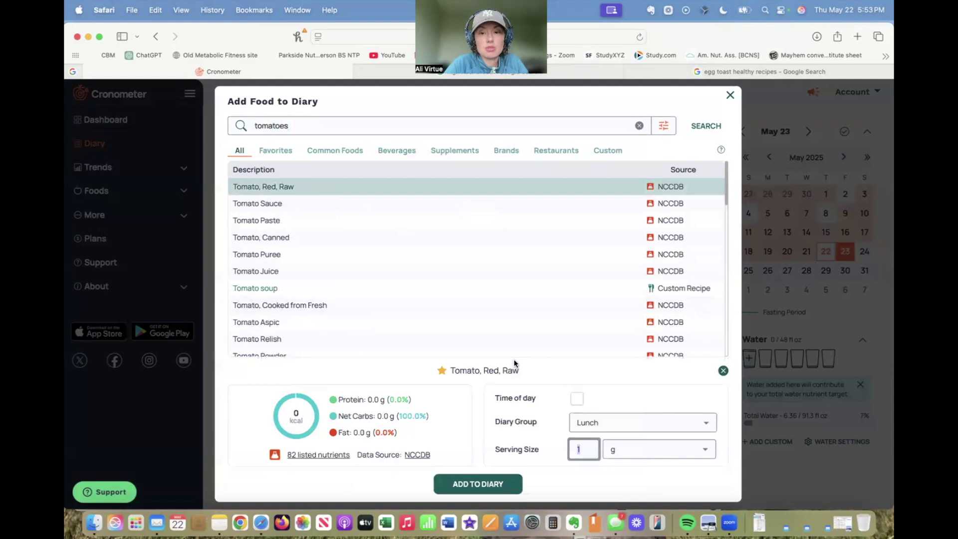
click(622, 453)
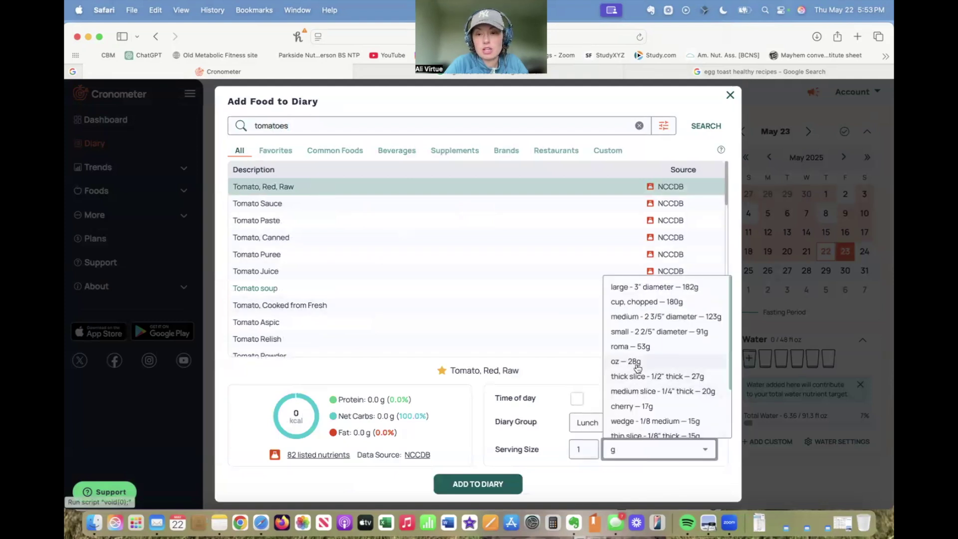
click(584, 447)
key(BackSpace)
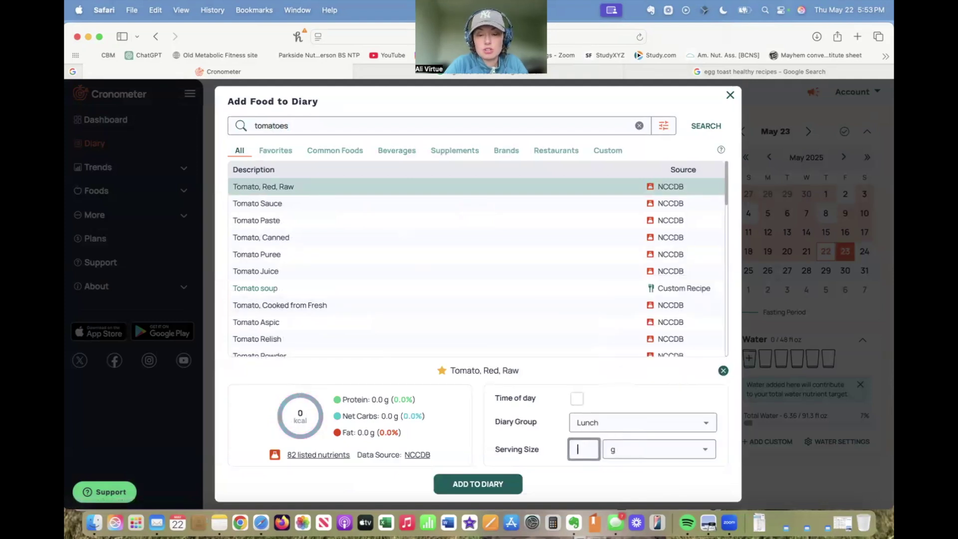
text(80)
click(479, 486)
Add 50 g of "Green Onions, Tops Only" to Lunch.
click(250, 131)
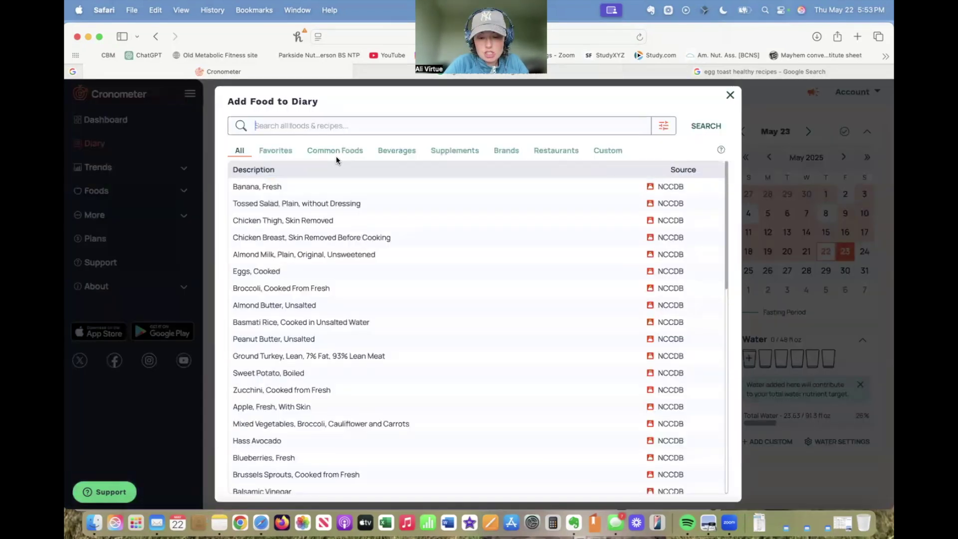
text(green)
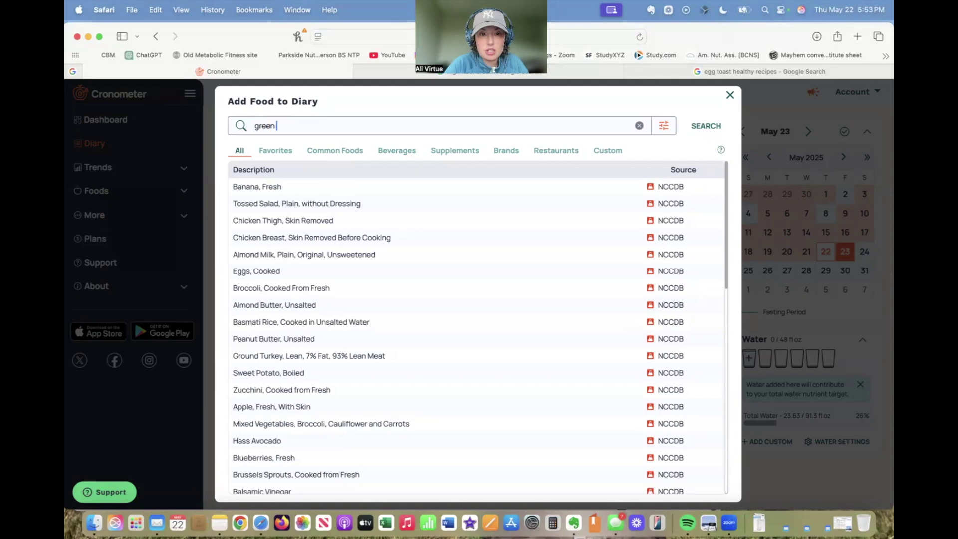
text( oni)
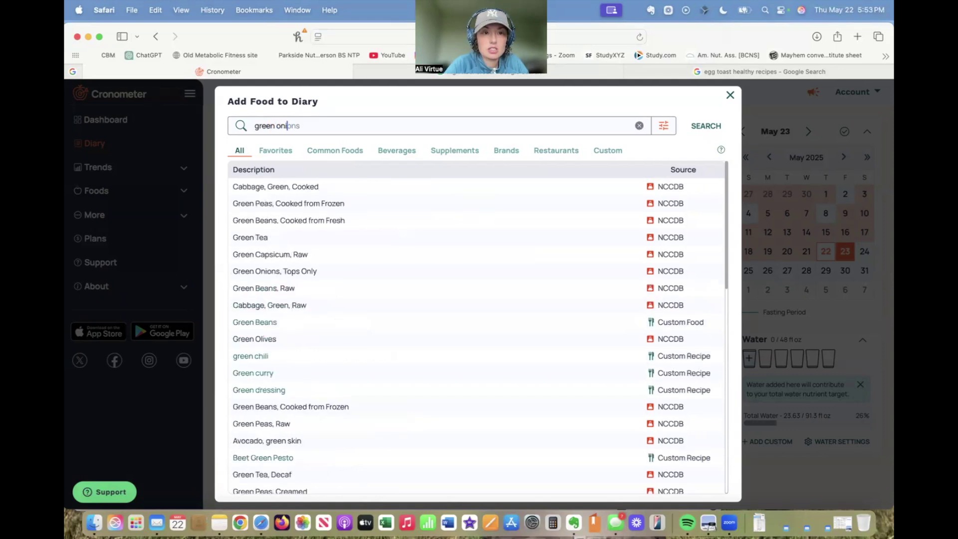
text(on)
key(Return)
text(50)
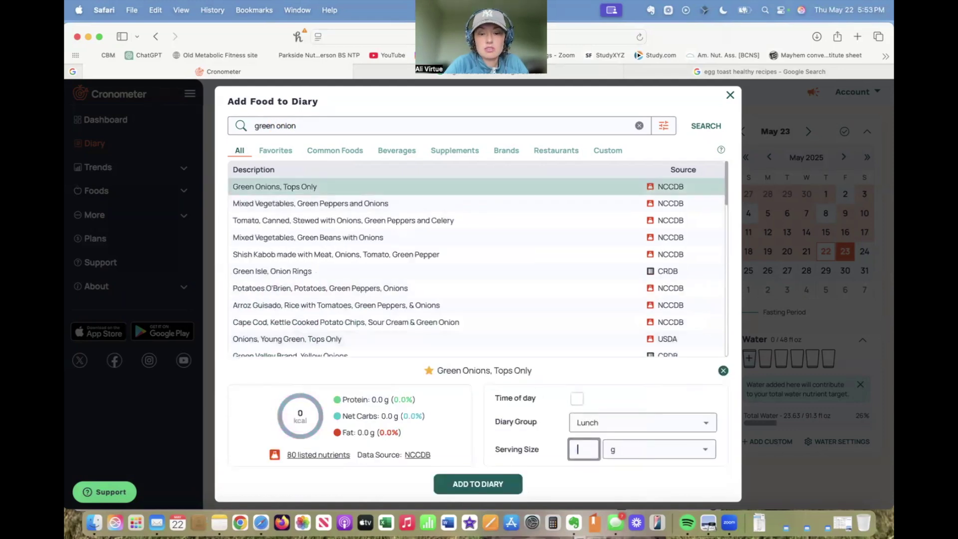
key(Return)
Add 20 g of "Parsley, Fresh" to Lunch, using grams as the serving unit.
click(251, 133)
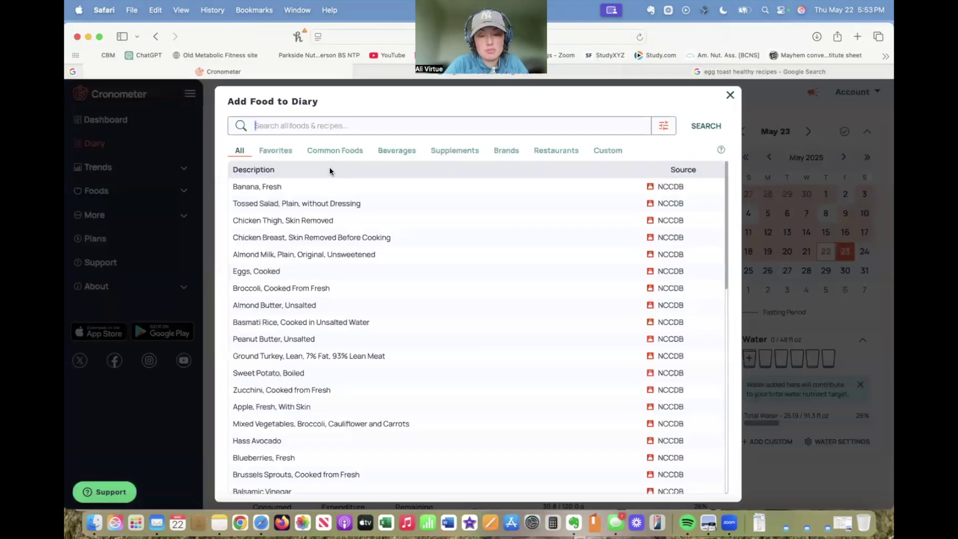
text(parsle)
key(Return)
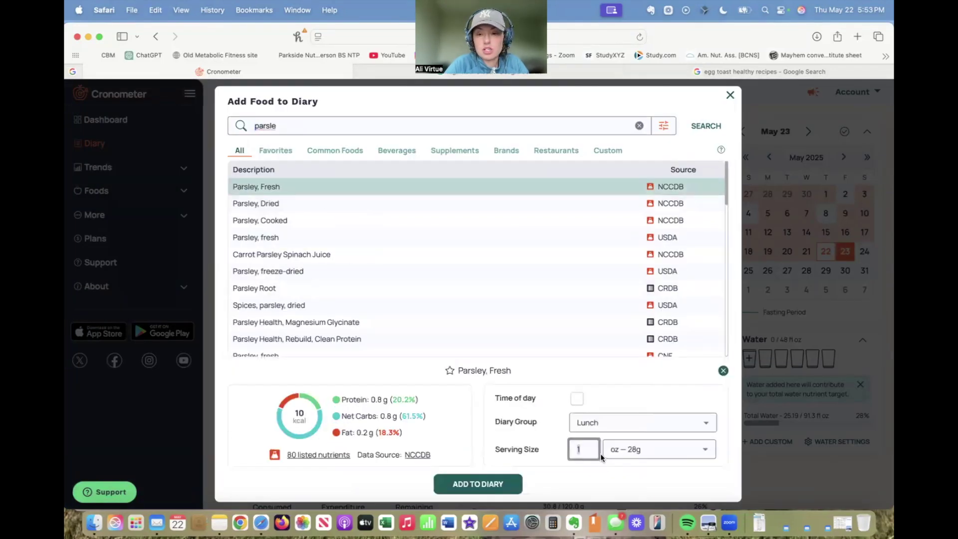
click(627, 452)
click(620, 433)
text(0)
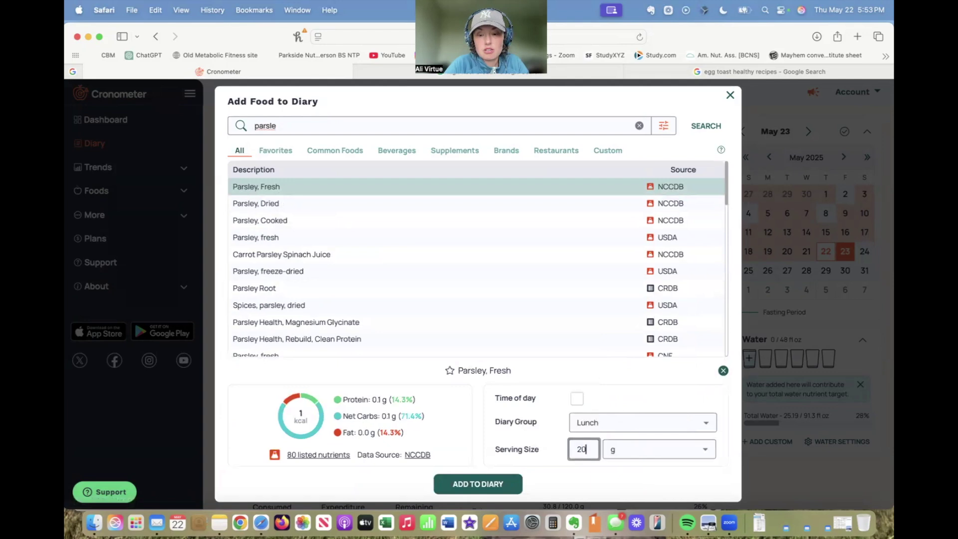
click(476, 483)
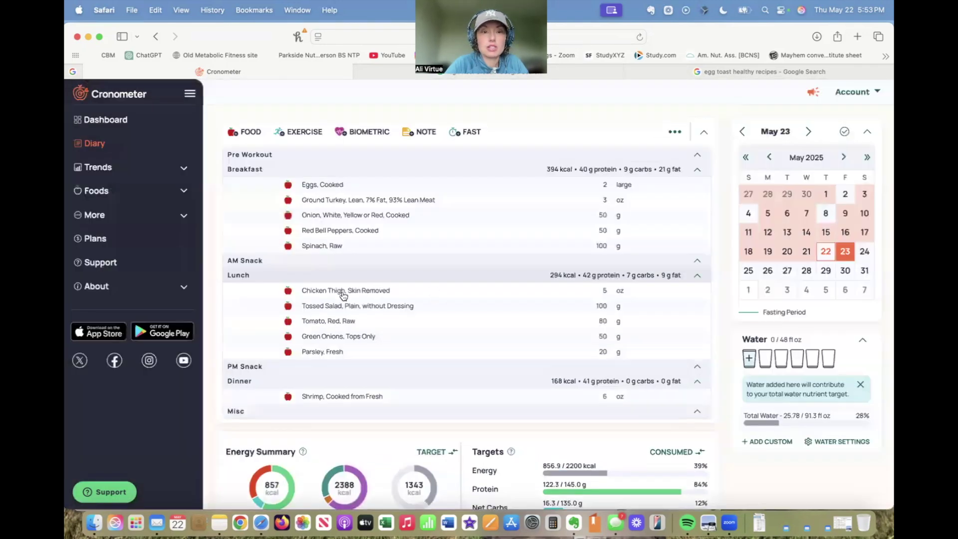
Examine the Lunch group's totals and the detailed nutrient breakdown of its parsley entry, and return to the whole-day totals.
click(324, 278)
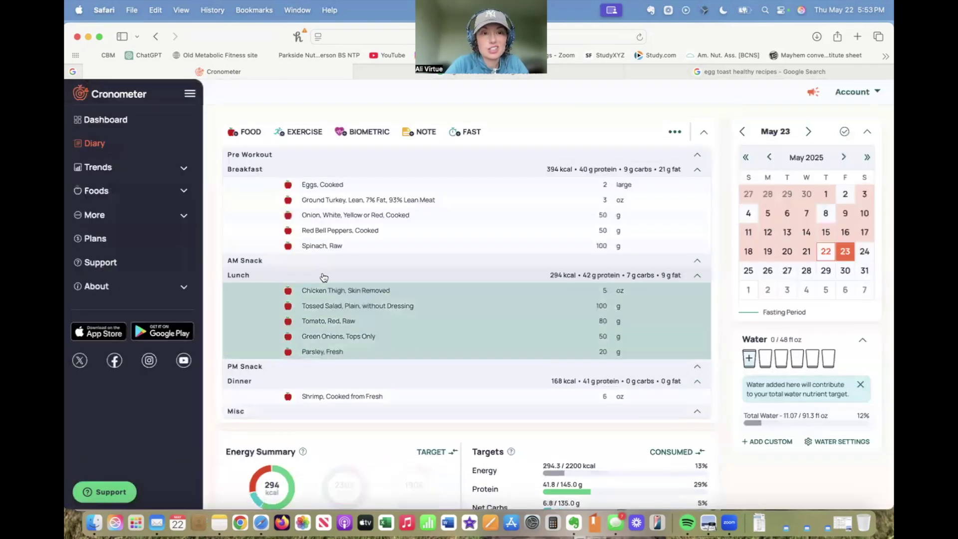
click(327, 352)
scroll(326, 357, down, 10)
scroll(326, 358, down, 3)
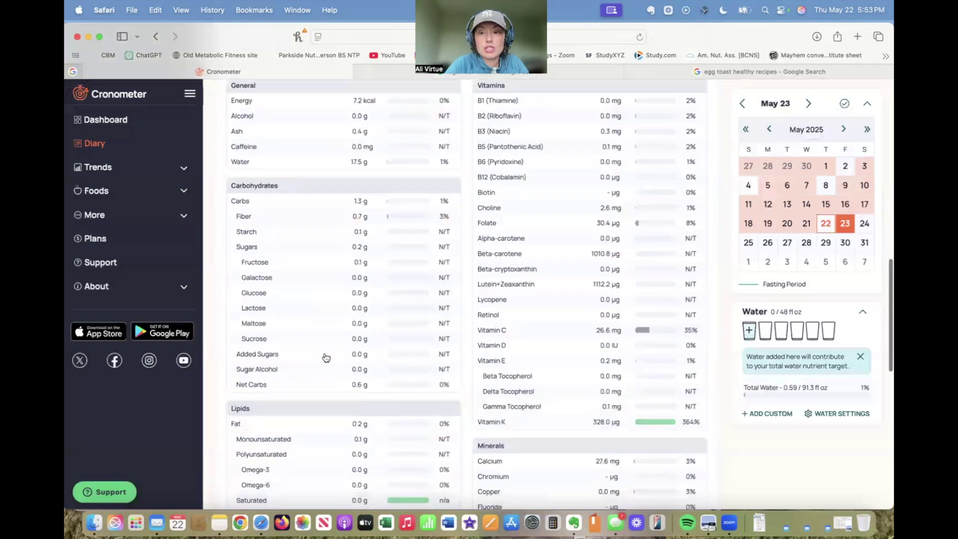
mouse_move(641, 321)
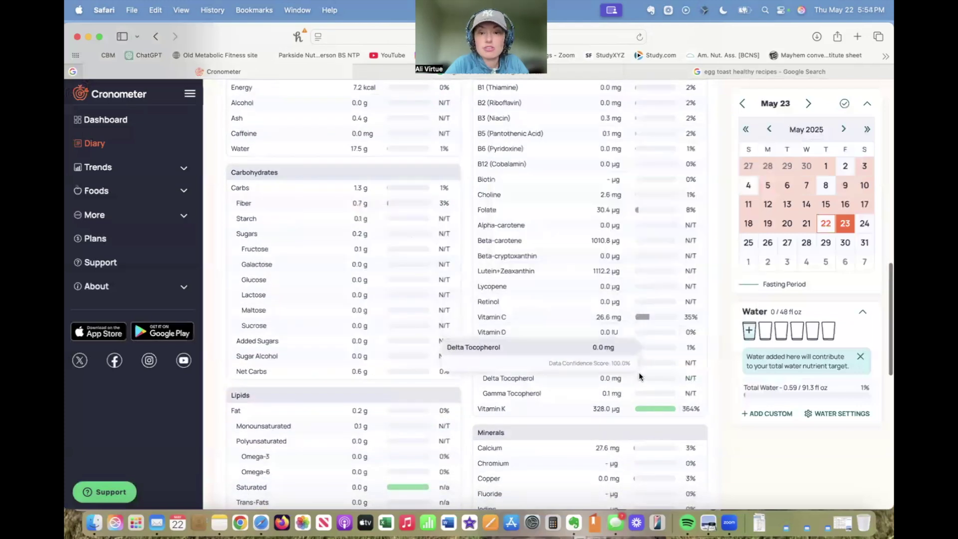
scroll(646, 412, up, 10)
scroll(647, 411, up, 4)
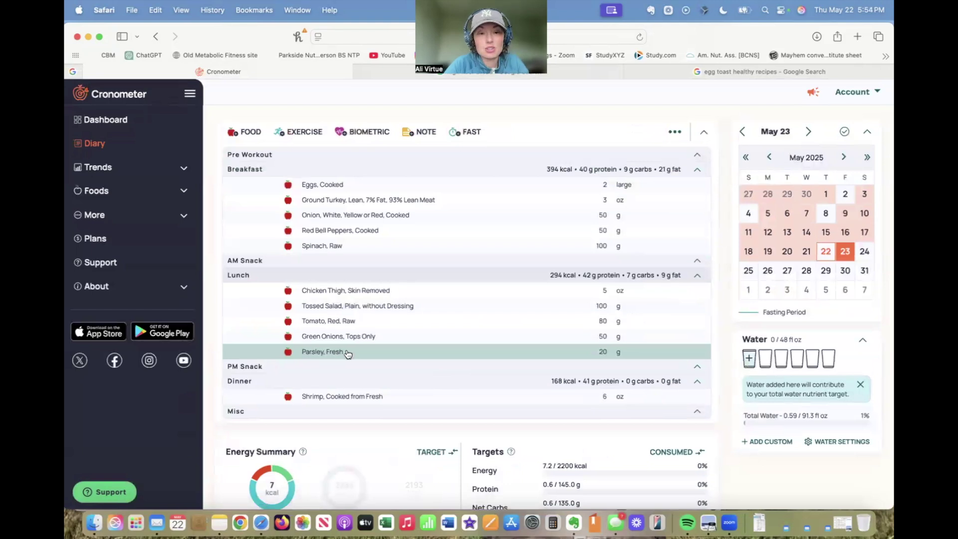
click(319, 279)
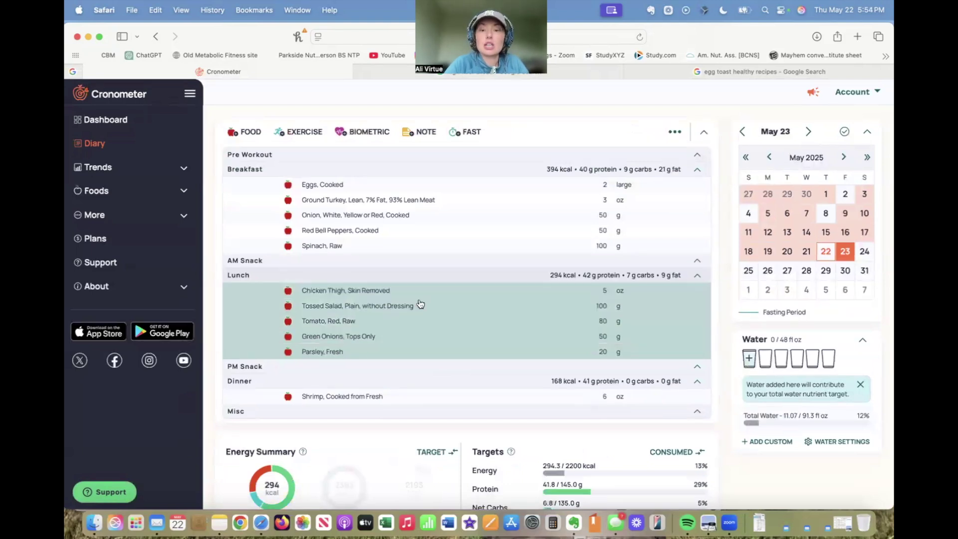
scroll(419, 305, down, 1)
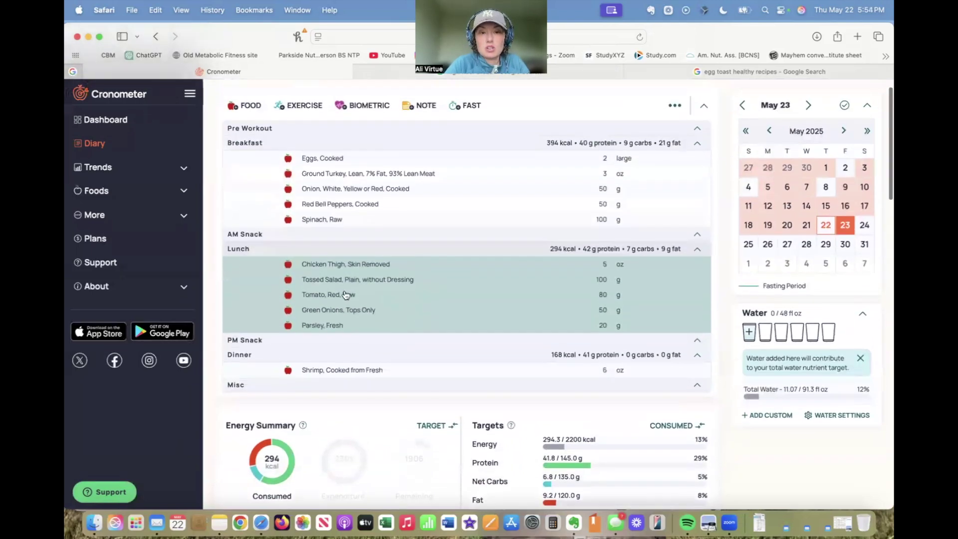
scroll(331, 292, up, 1)
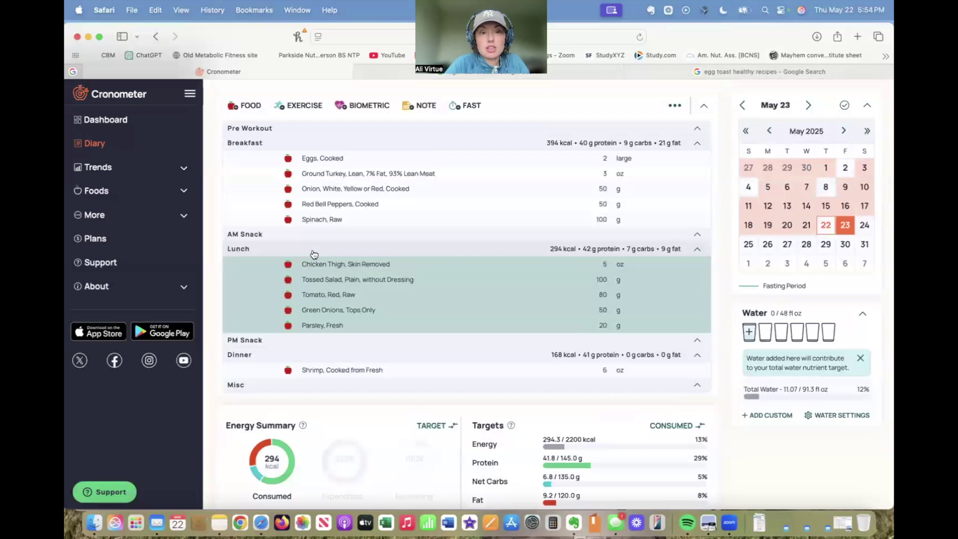
click(314, 254)
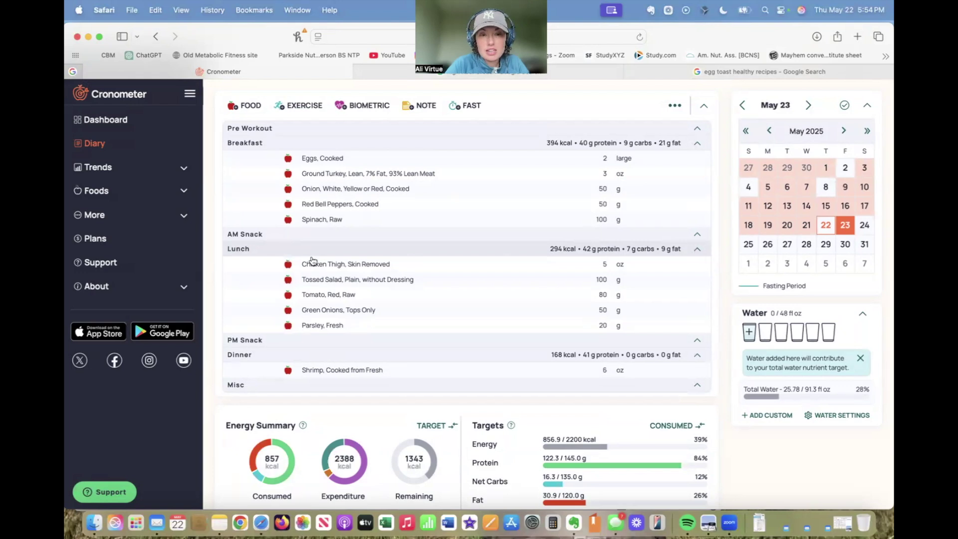
Add 80 g of "Bamboo Shoots, Canned and Drained" to Dinner.
click(251, 106)
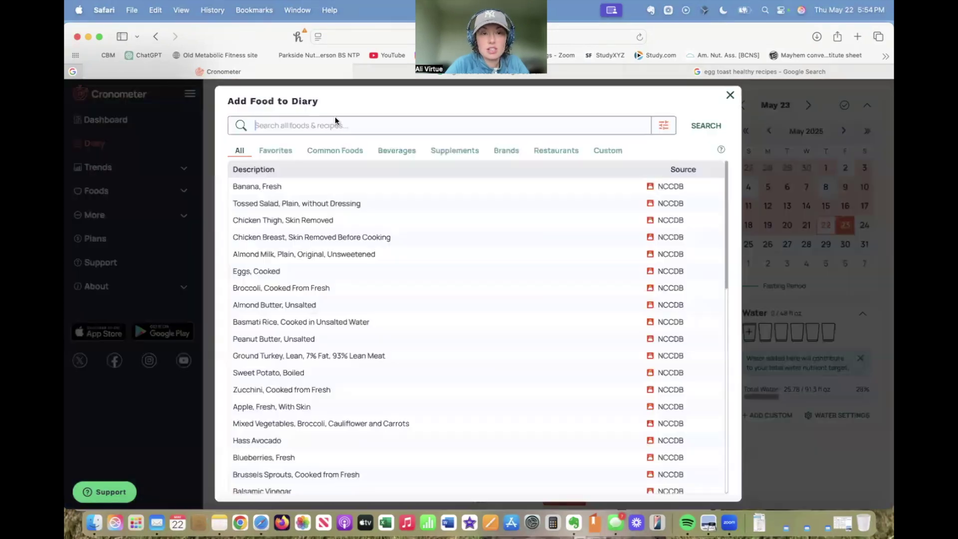
click(730, 98)
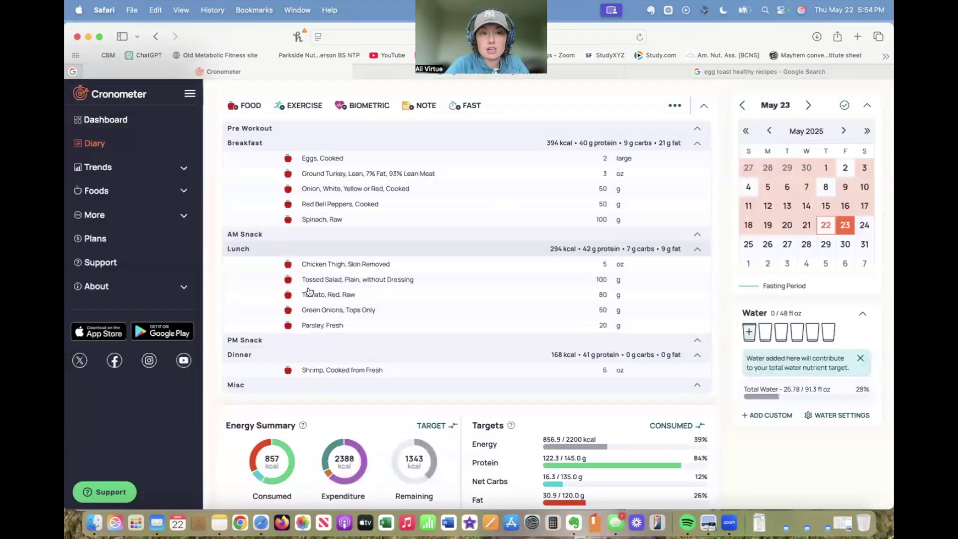
scroll(341, 318, down, 2)
scroll(341, 318, up, 3)
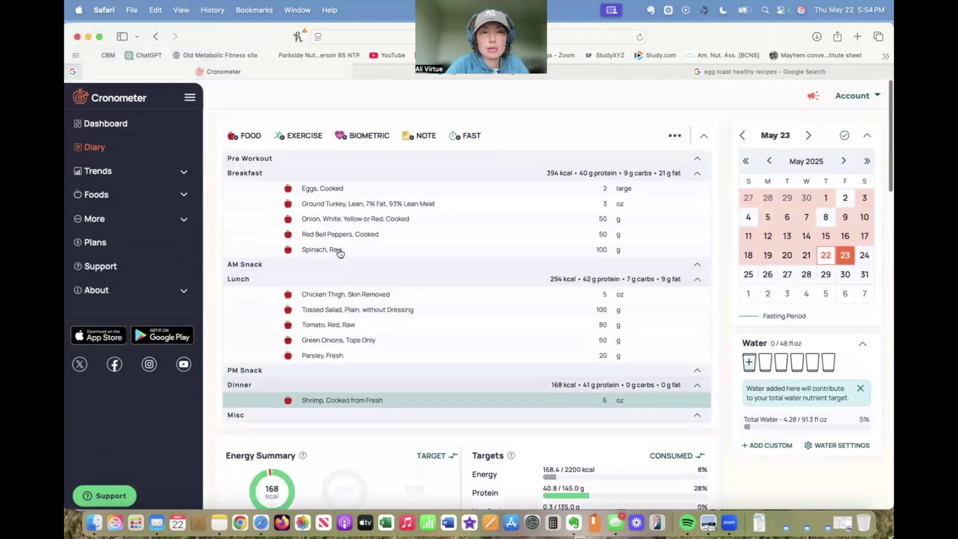
click(251, 133)
text(bamboo)
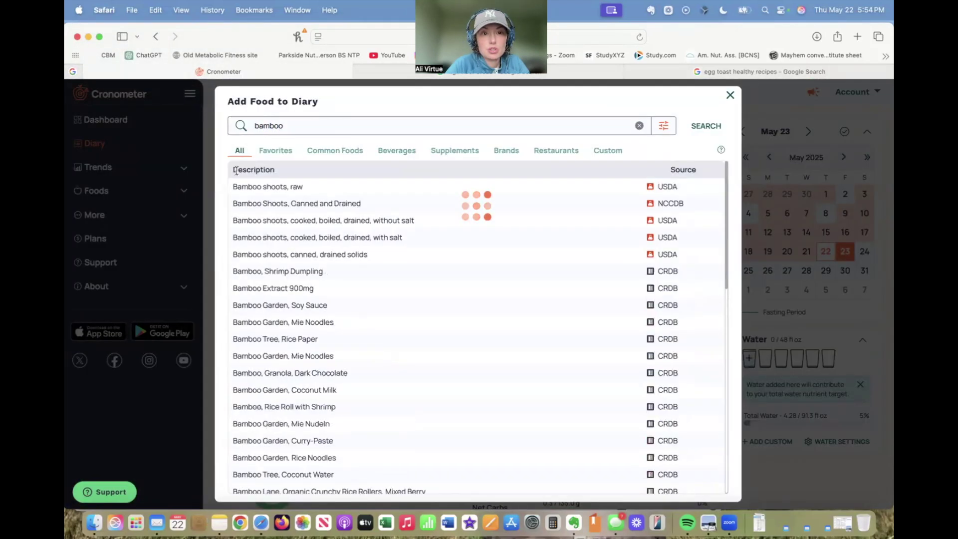
click(265, 203)
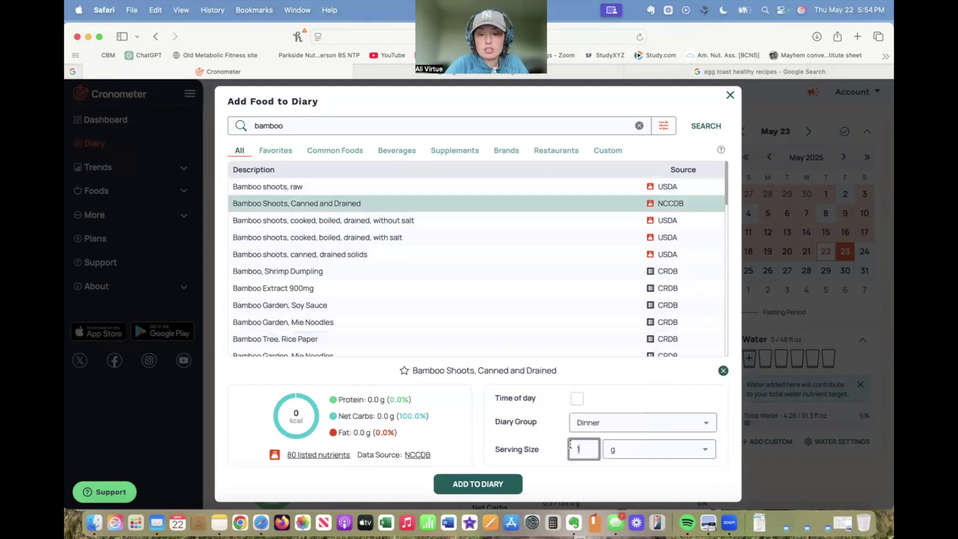
key(Return)
Add 50 g of "Onion, White, Yellow or Red, Cooked" to Dinner.
click(251, 131)
text(onion)
click(343, 192)
text(0)
key(BackSpace)
key(BackSpace)
text(50)
key(Return)
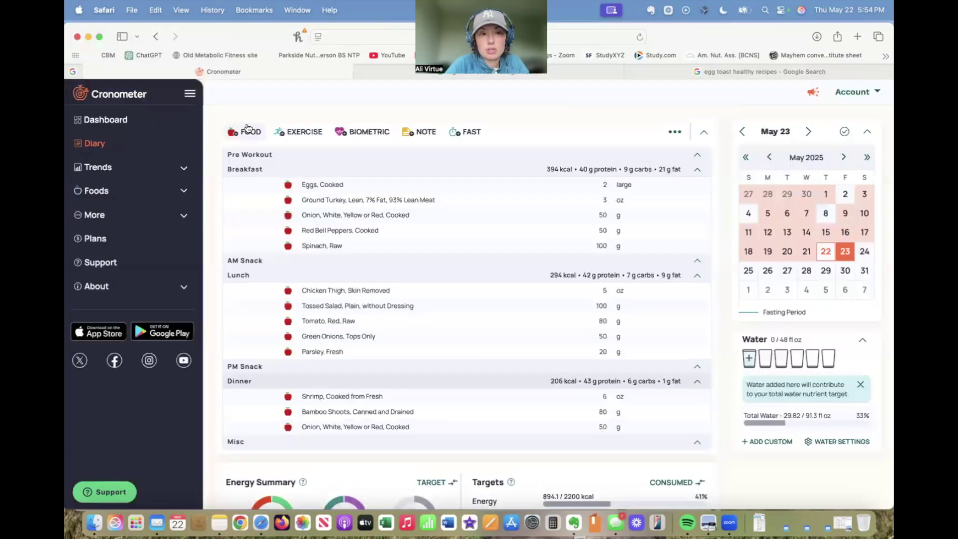
Add 1 chopped cup of "Kale, Cooked from Fresh" to Dinner and switch the entry's serving unit to grams.
click(247, 131)
text(kale)
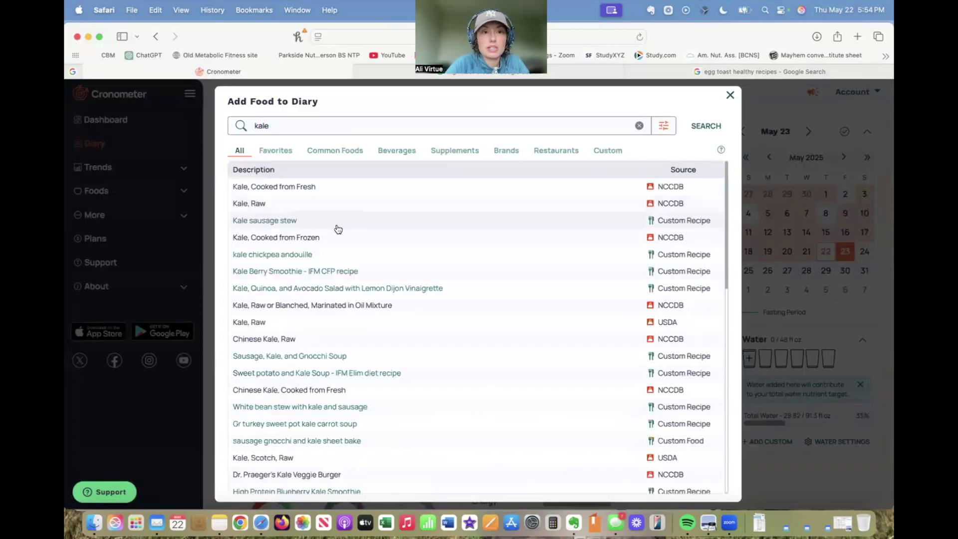
click(293, 186)
scroll(346, 224, down, 3)
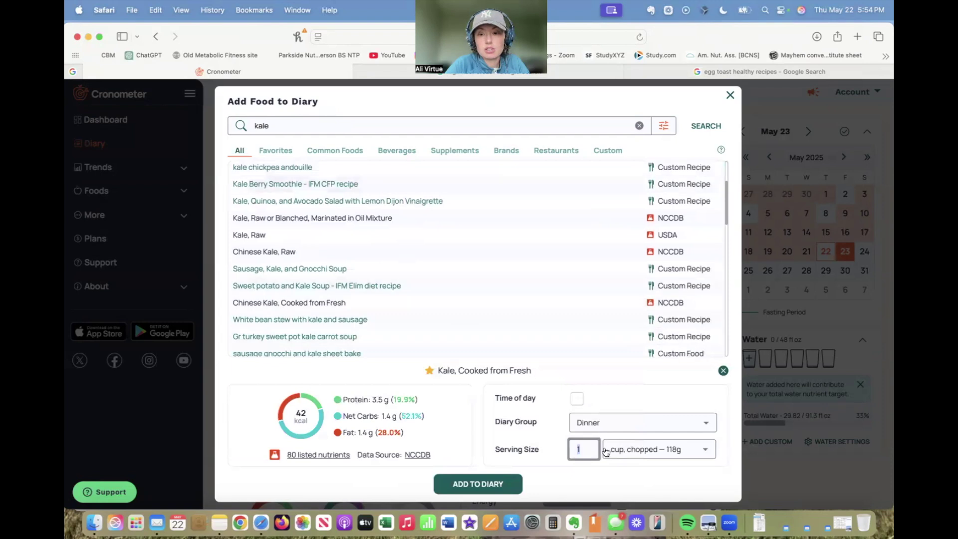
click(513, 484)
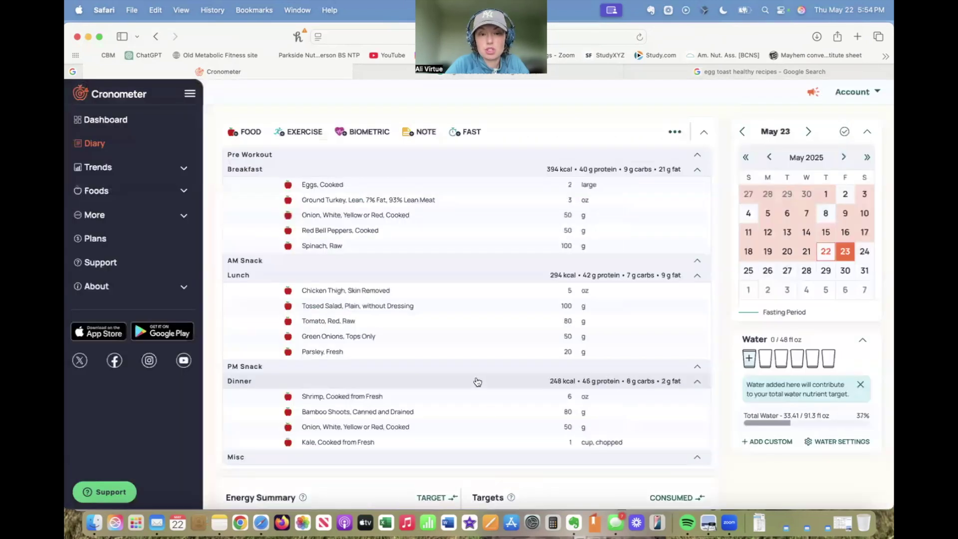
click(568, 446)
click(592, 445)
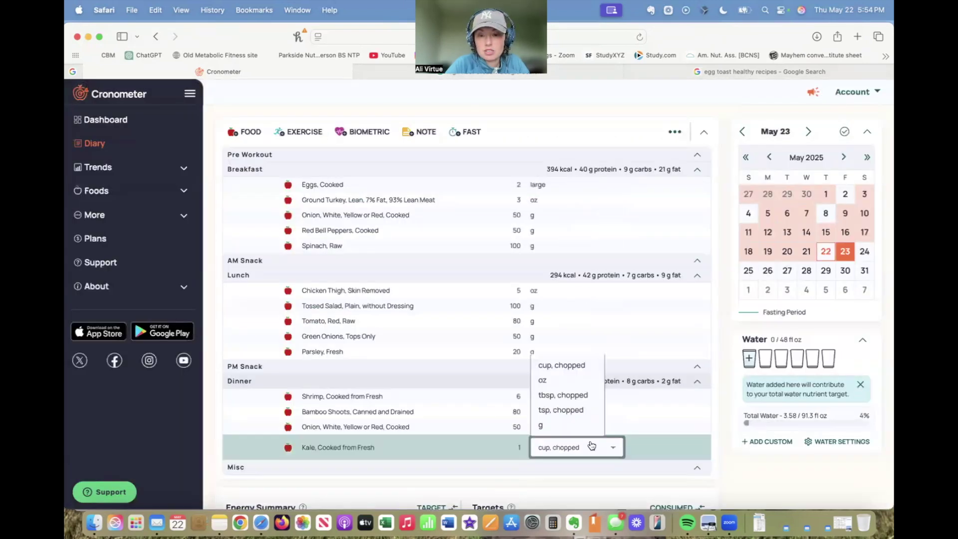
click(542, 425)
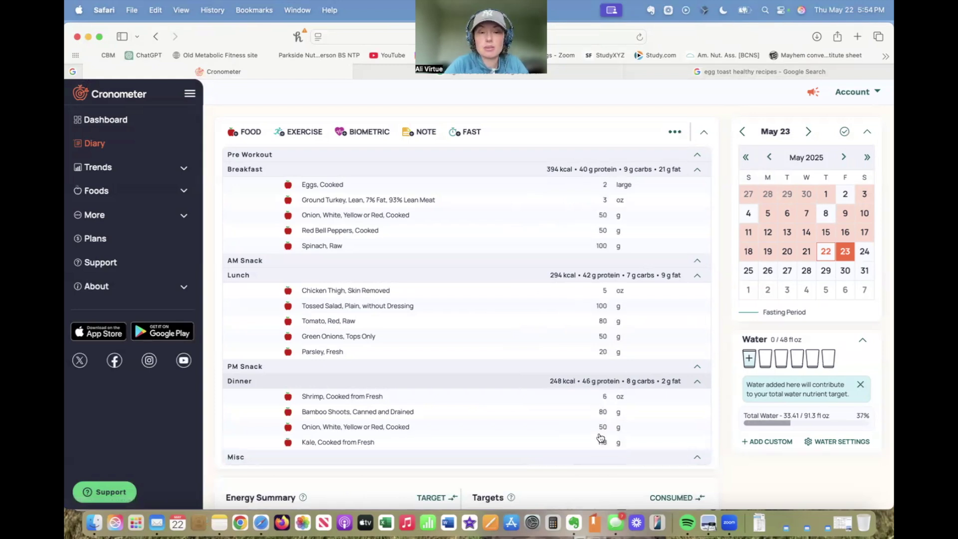
Examine the whole-day energy and macro targets, the food sources of net carbs and fat, and the vitamin and mineral breakdown.
scroll(368, 387, down, 5)
scroll(368, 388, up, 2)
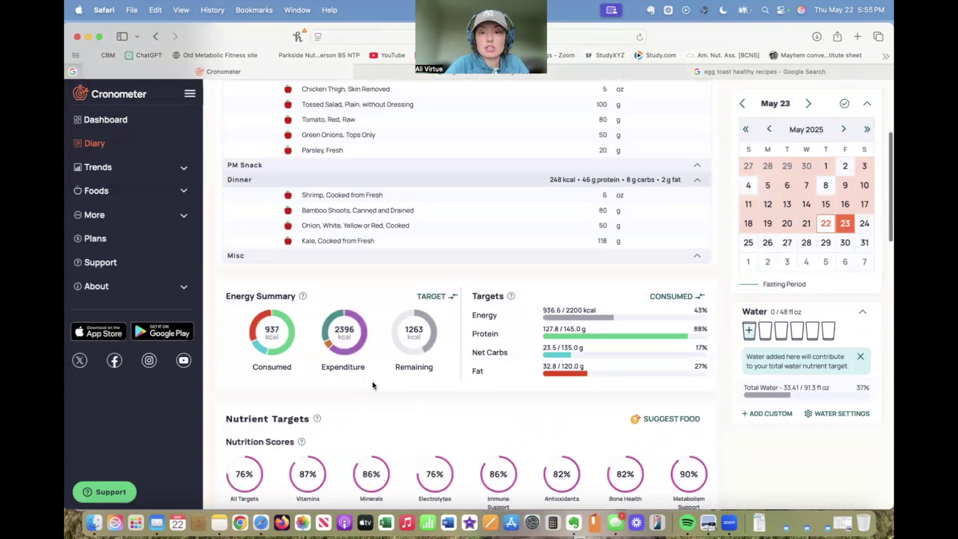
mouse_move(589, 347)
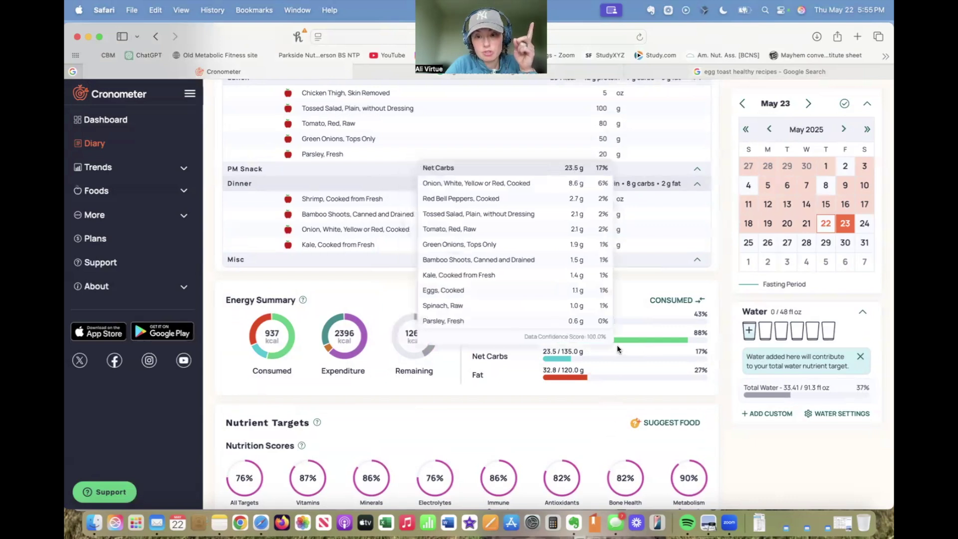
mouse_move(567, 363)
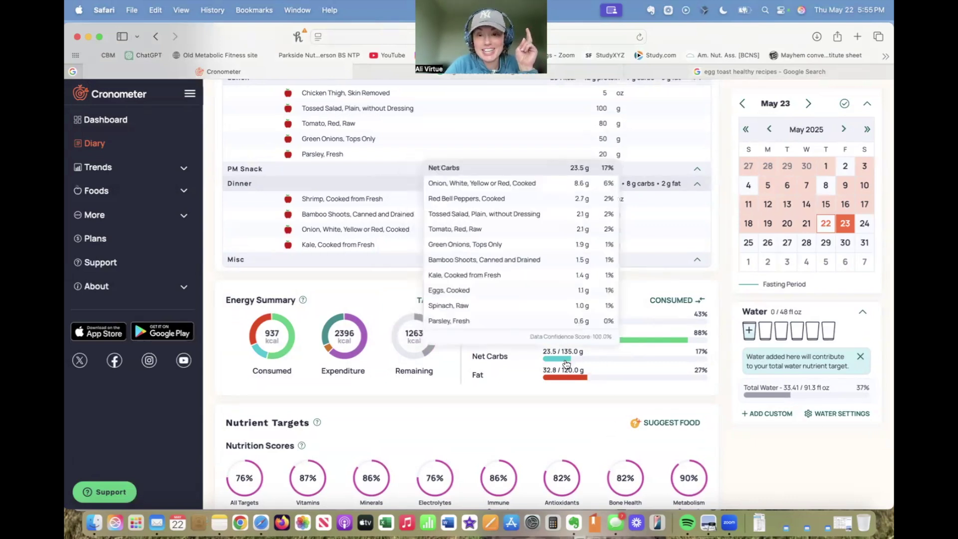
mouse_move(571, 375)
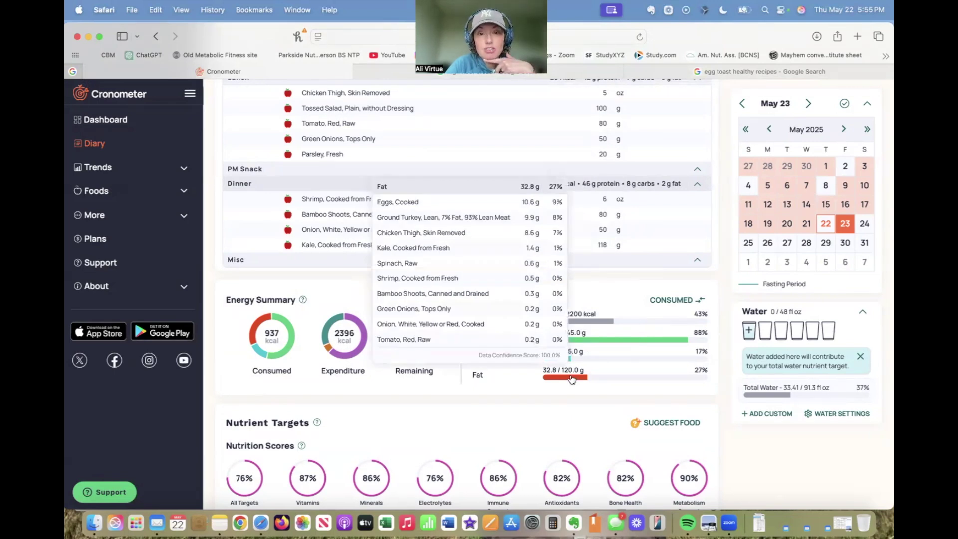
scroll(565, 390, down, 8)
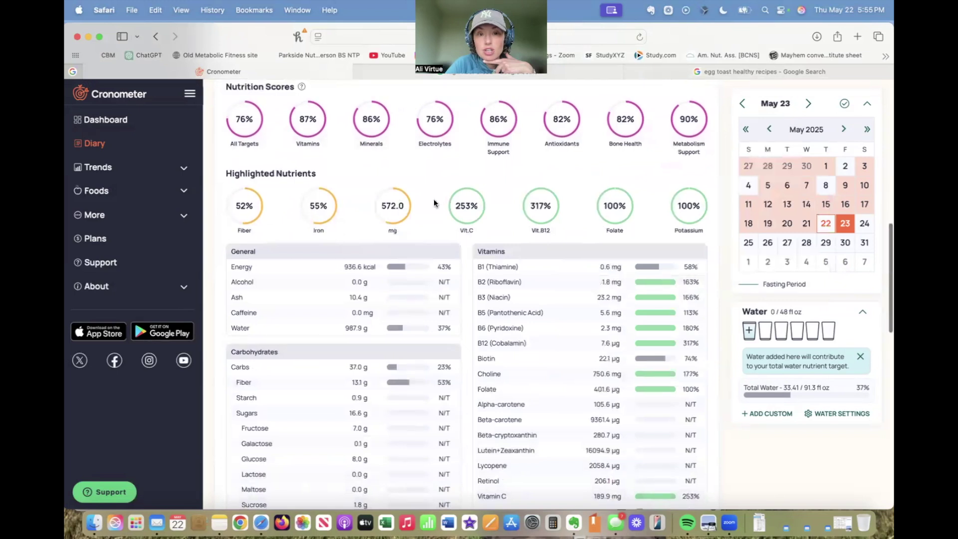
scroll(624, 393, up, 2)
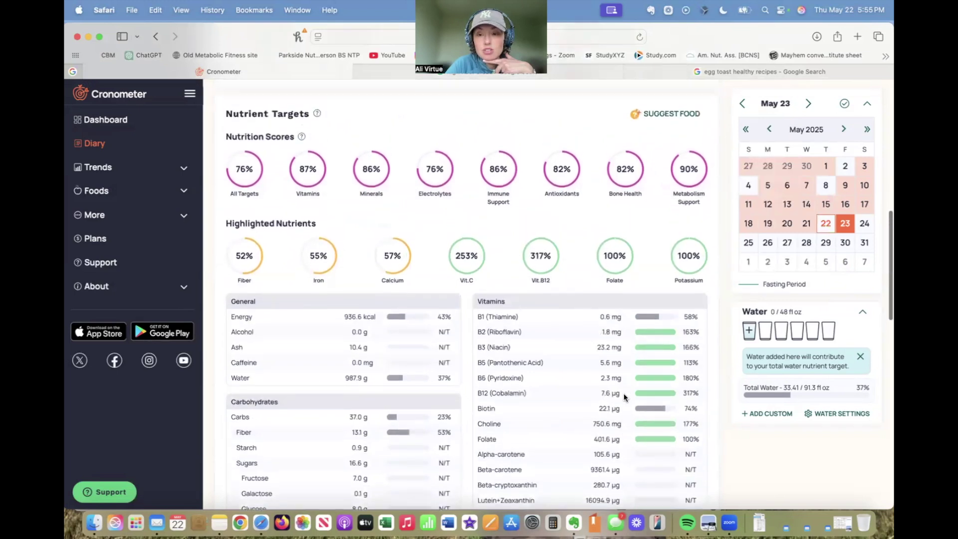
scroll(624, 393, down, 8)
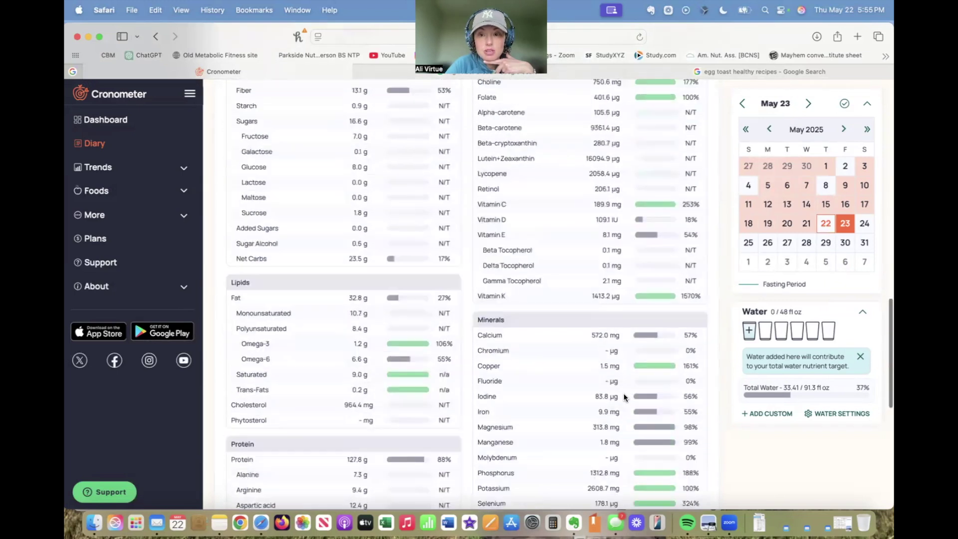
scroll(624, 394, up, 15)
scroll(624, 398, down, 1)
mouse_move(555, 407)
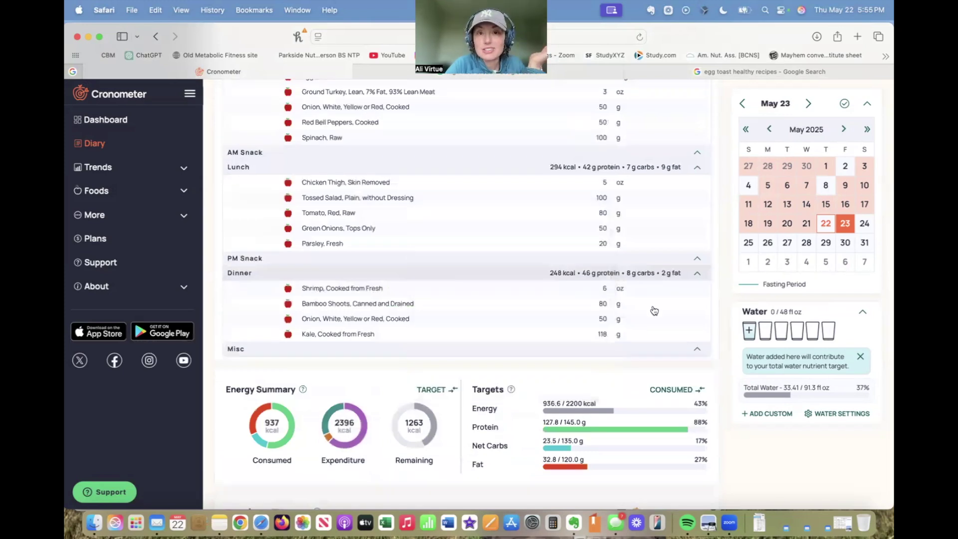
Add 120 g of "Bananas, Raw" to Breakfast.
scroll(654, 310, up, 3)
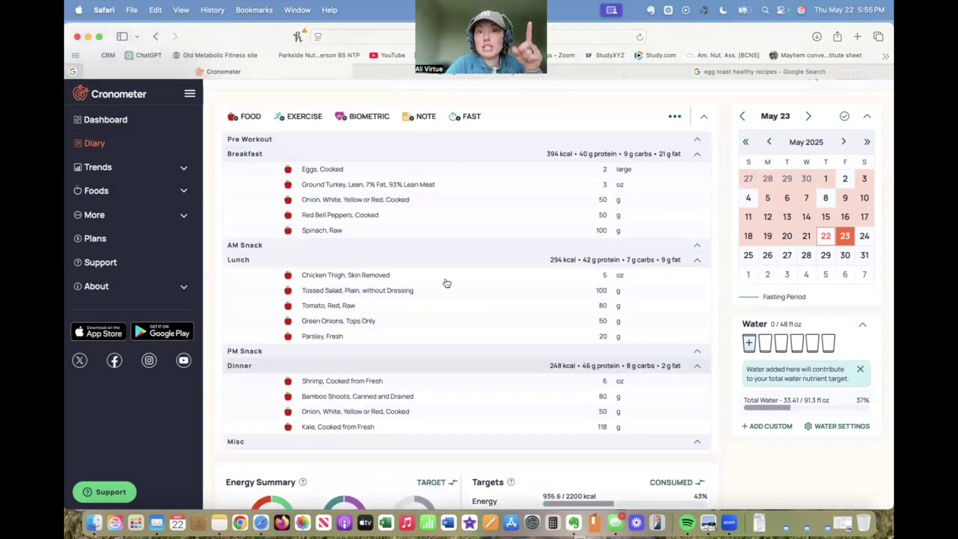
scroll(446, 282, down, 5)
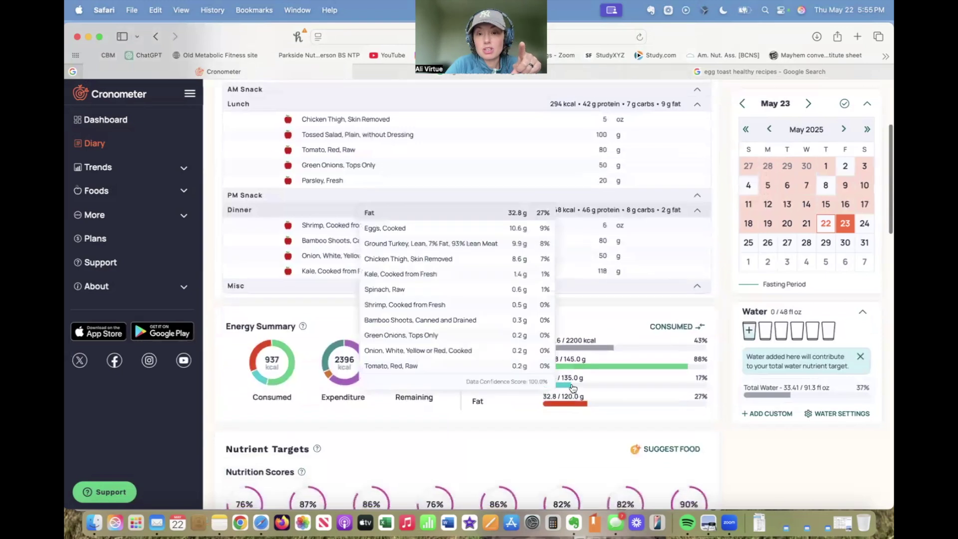
scroll(573, 390, up, 5)
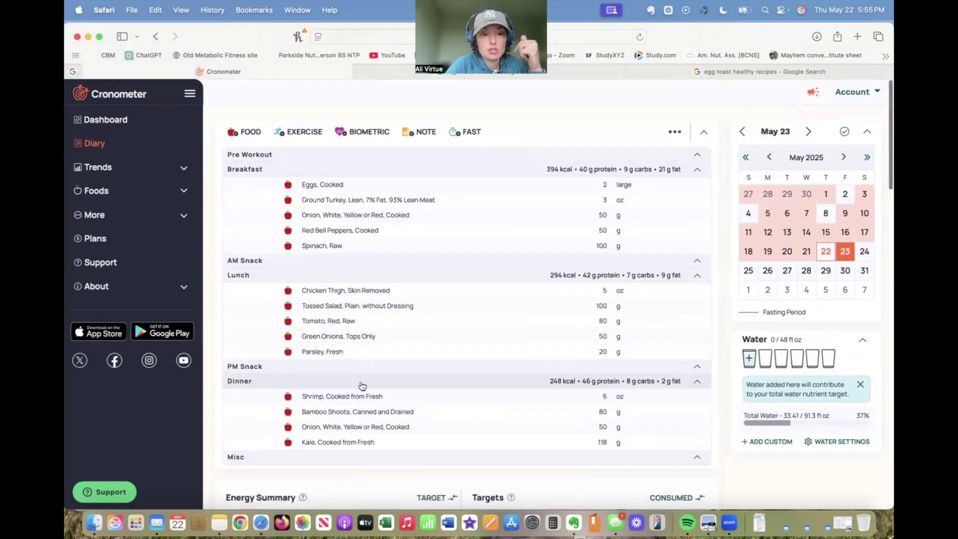
click(294, 169)
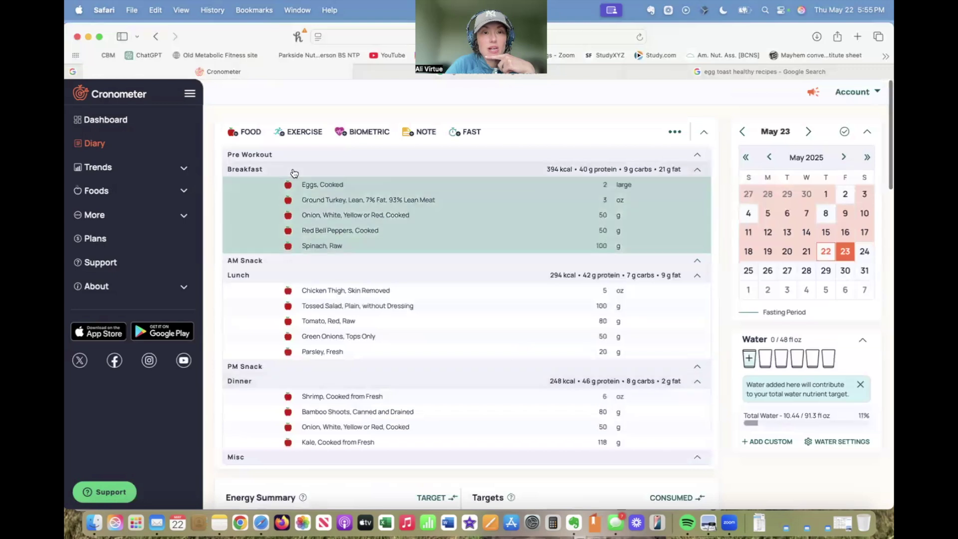
click(251, 133)
text(banana)
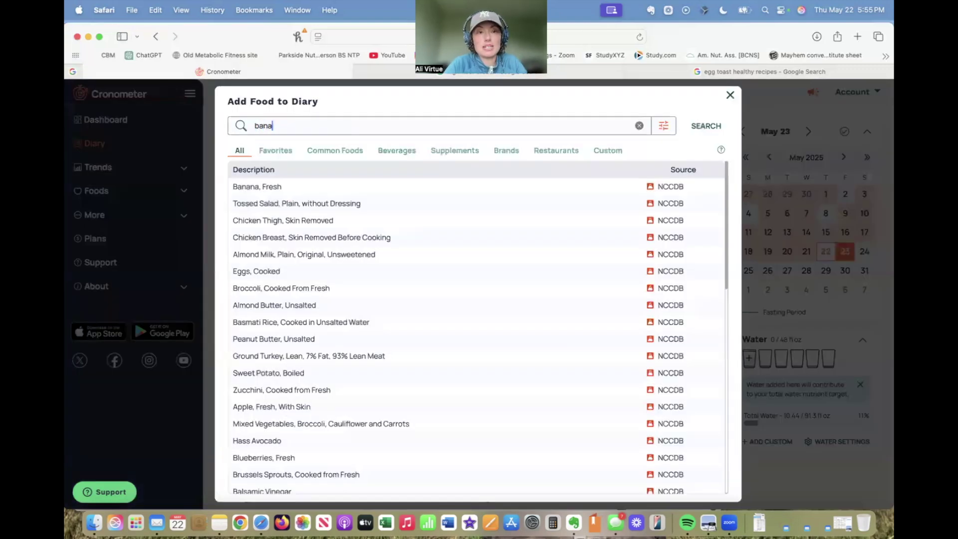
key(Return)
click(618, 451)
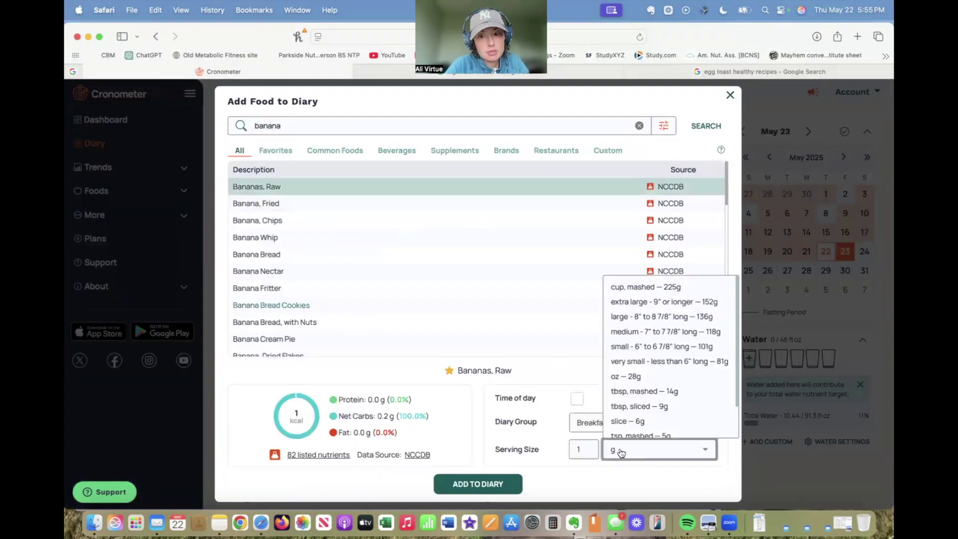
click(643, 320)
click(632, 449)
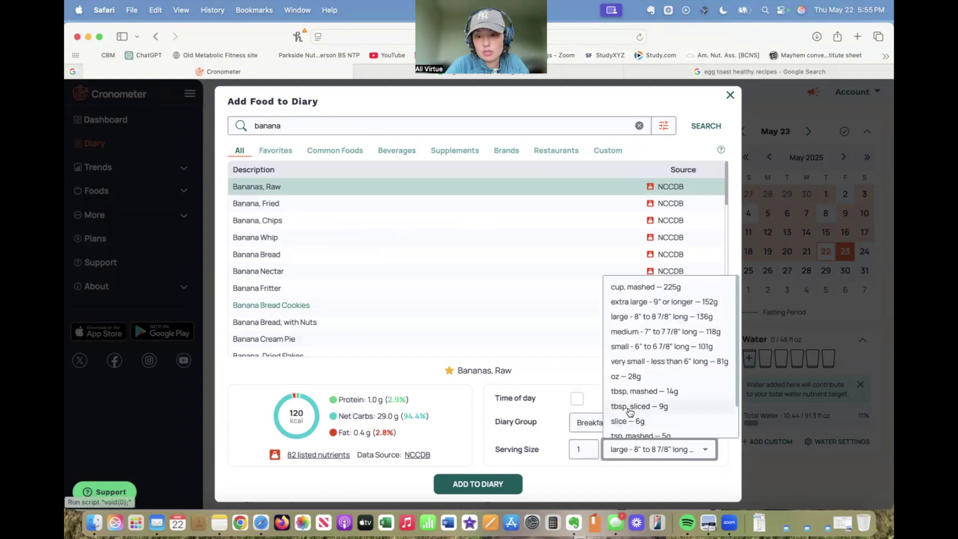
scroll(631, 412, down, 2)
click(613, 425)
click(582, 451)
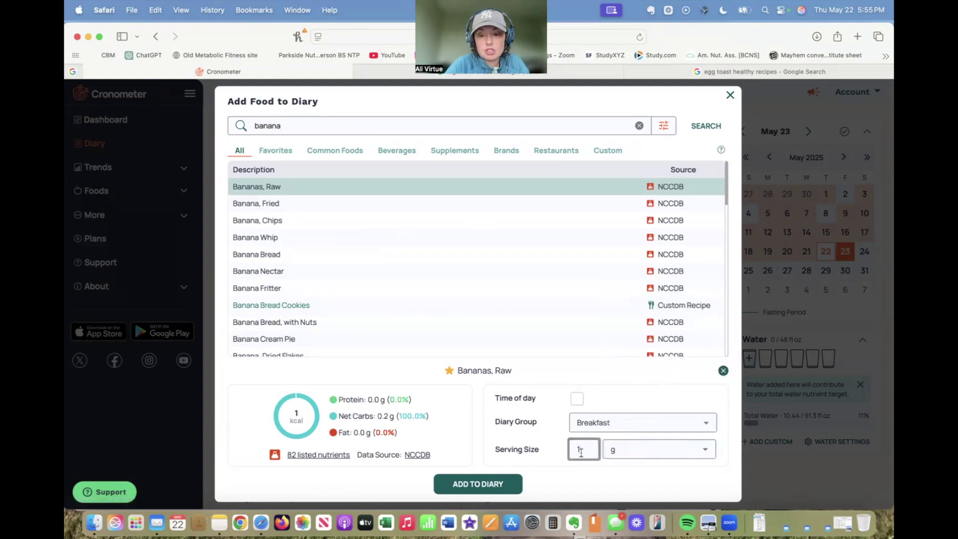
text(00)
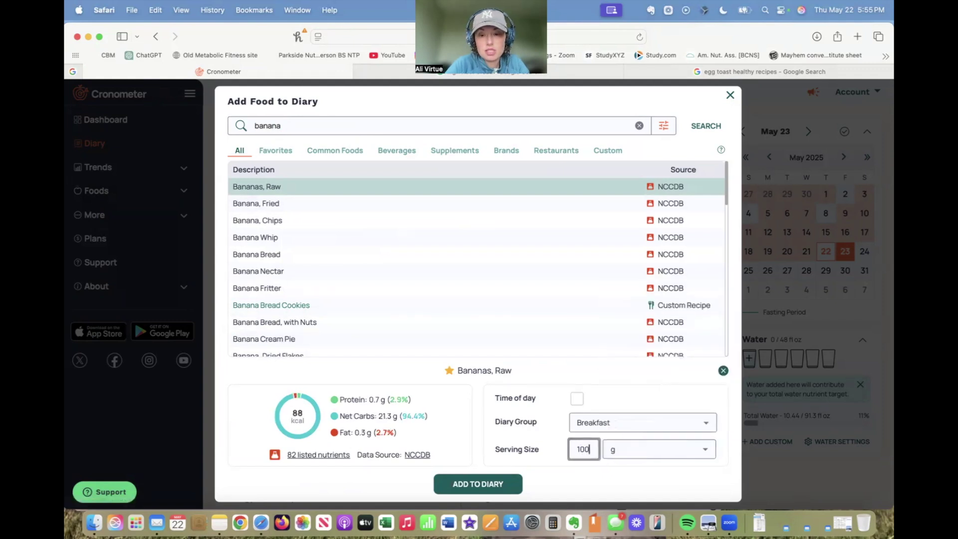
key(BackSpace)
key(BackSpace)
text(20)
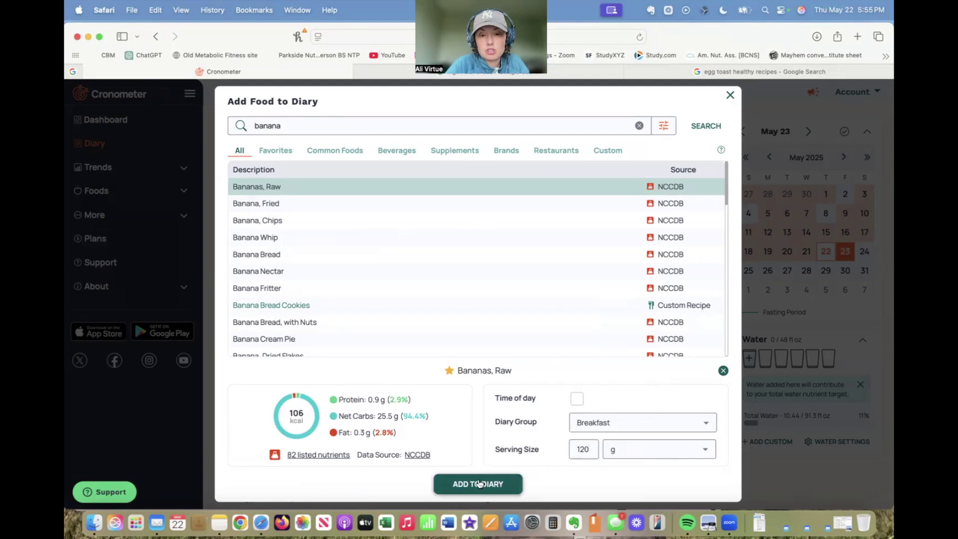
click(478, 484)
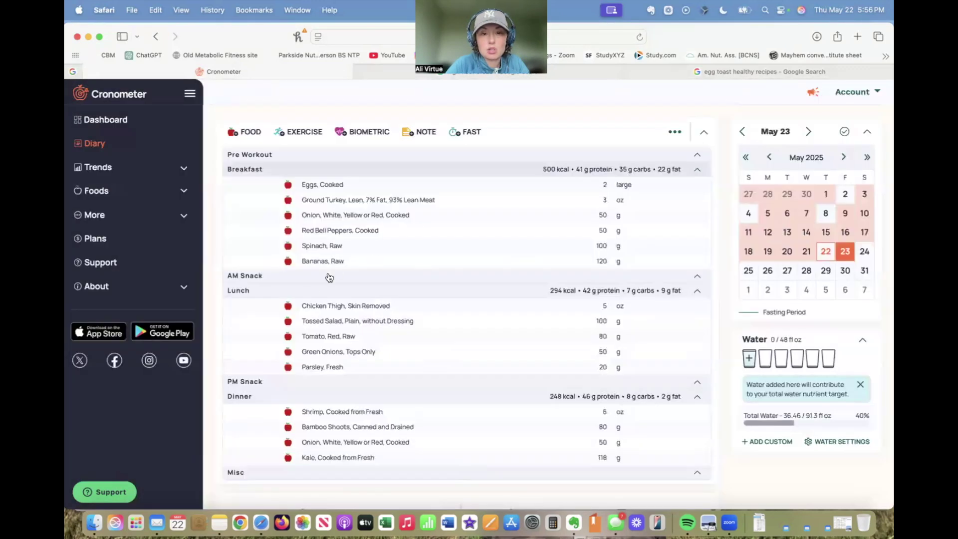
Add 100 g of "Black Beans, Canned, Drained" to Lunch.
click(308, 293)
click(250, 132)
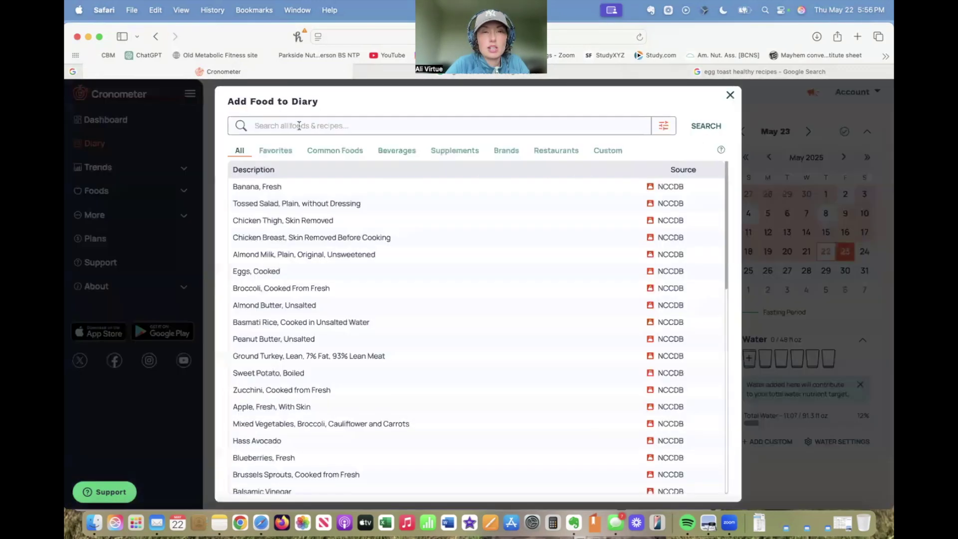
text(black)
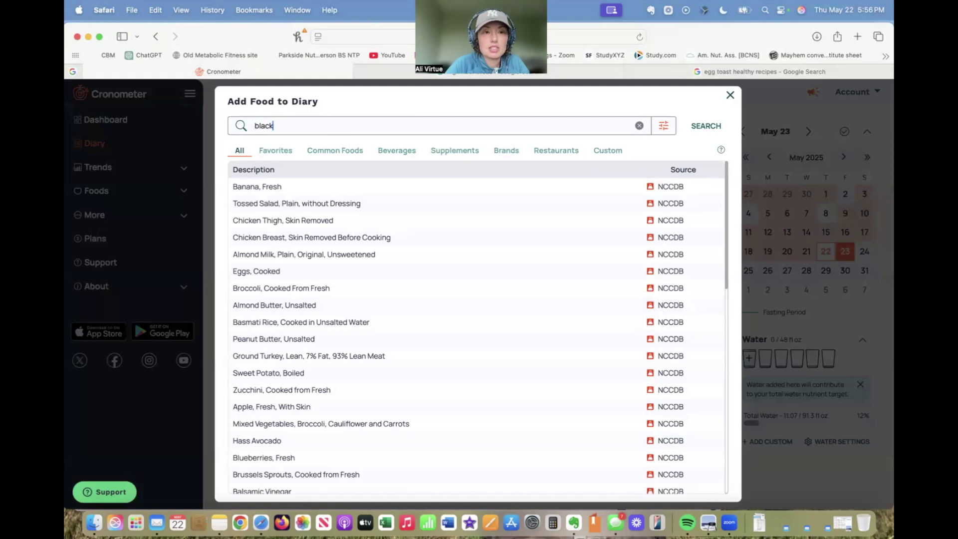
text( beans)
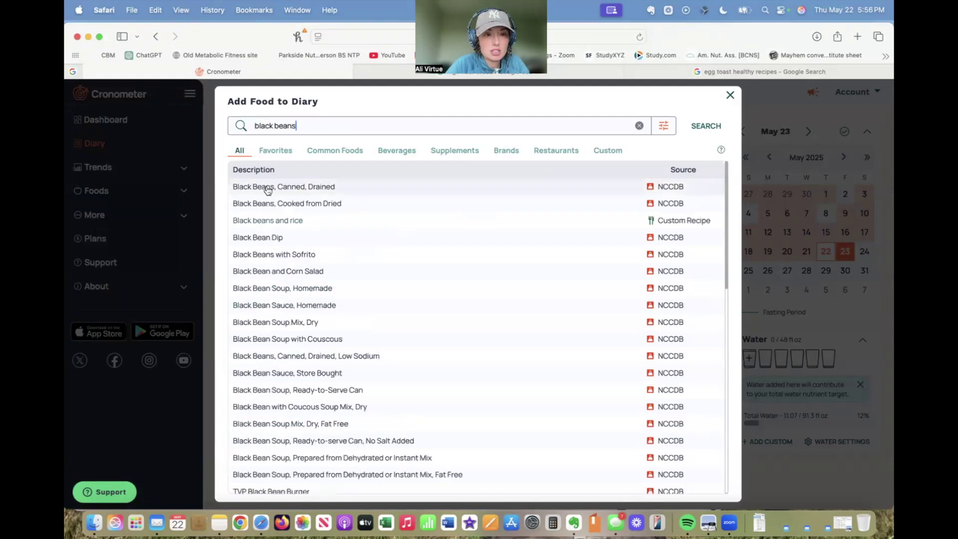
click(269, 190)
click(617, 452)
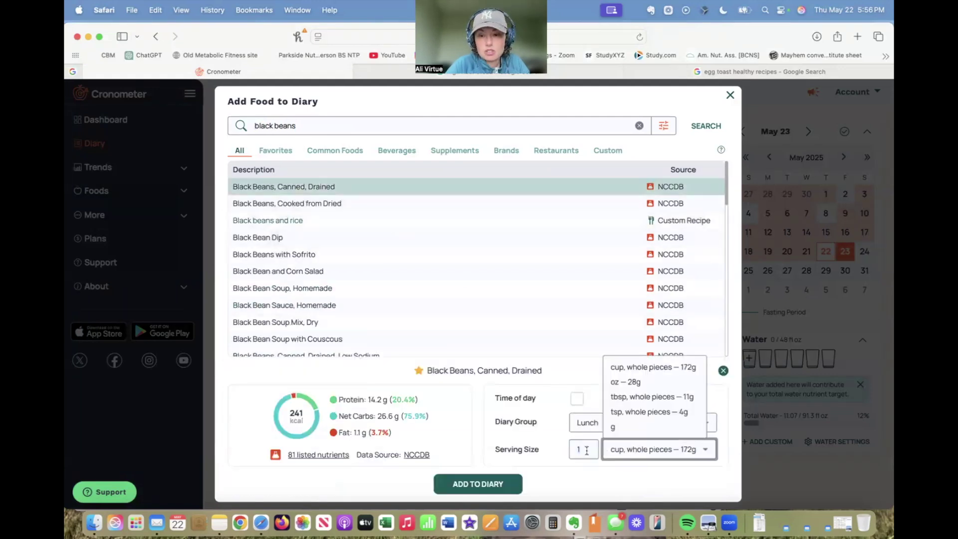
click(625, 435)
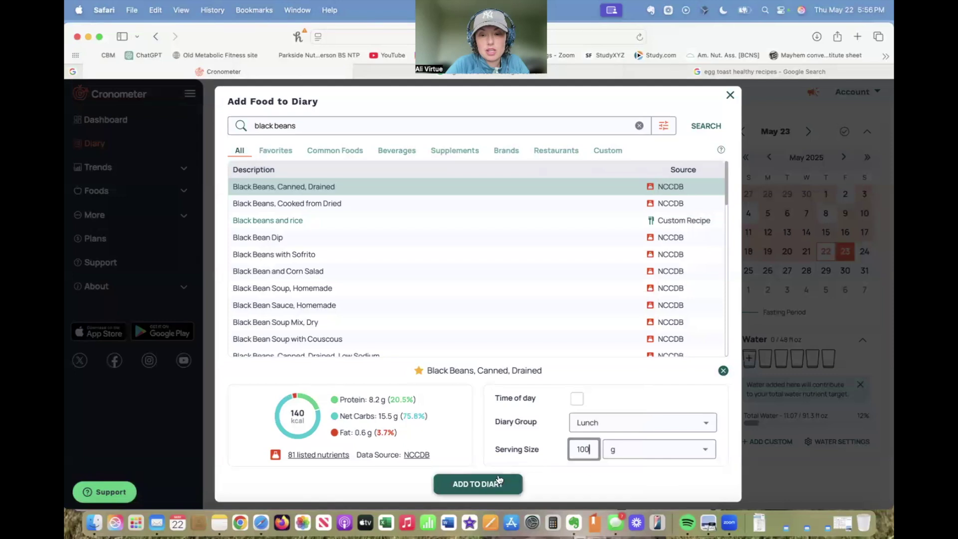
click(478, 484)
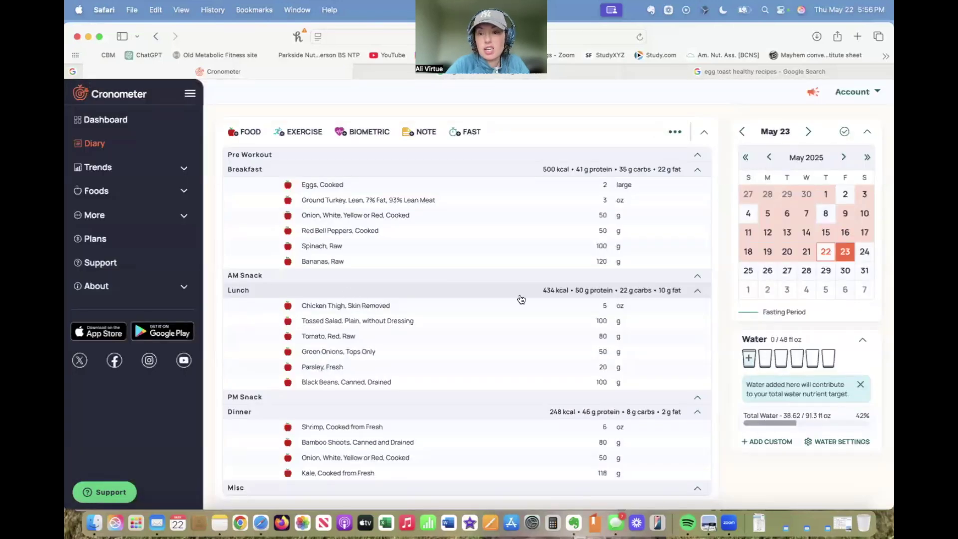
click(316, 296)
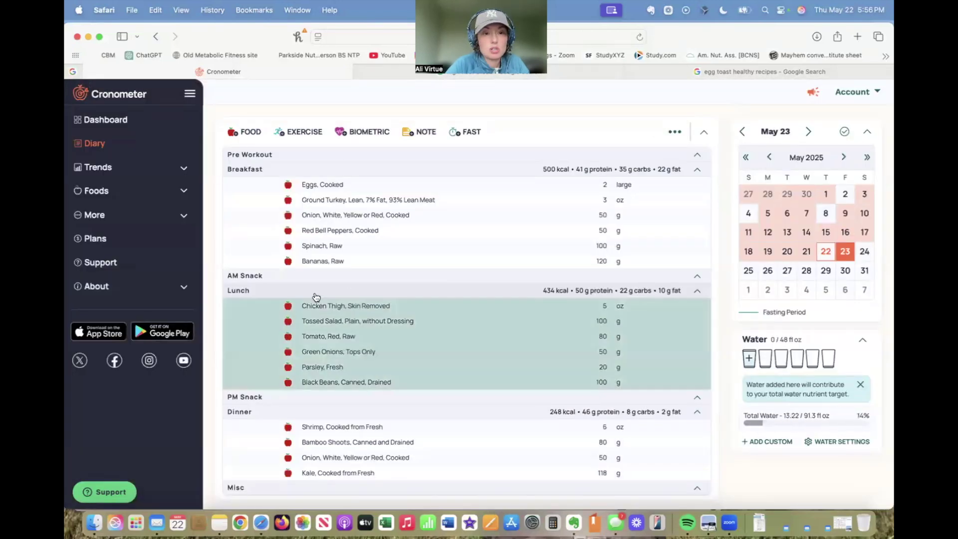
click(605, 387)
click(612, 388)
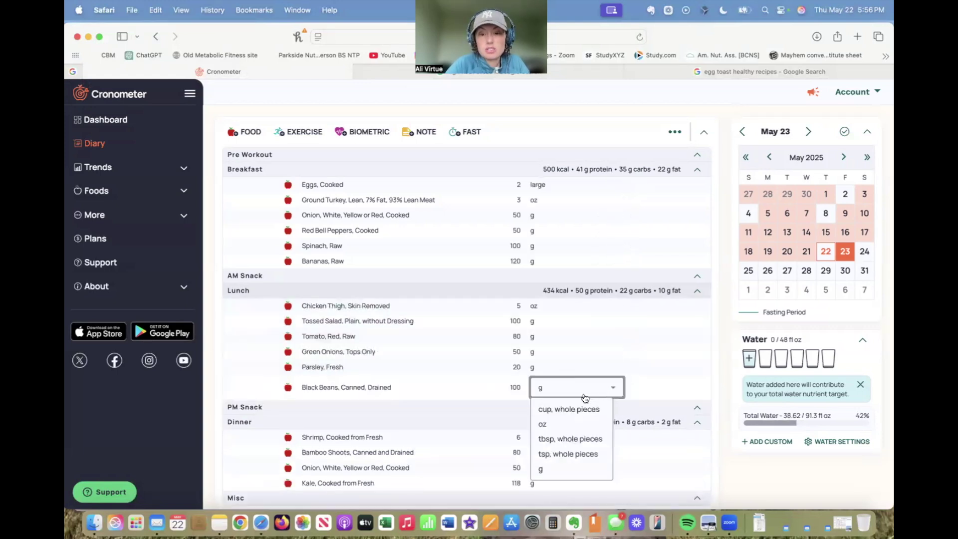
click(491, 388)
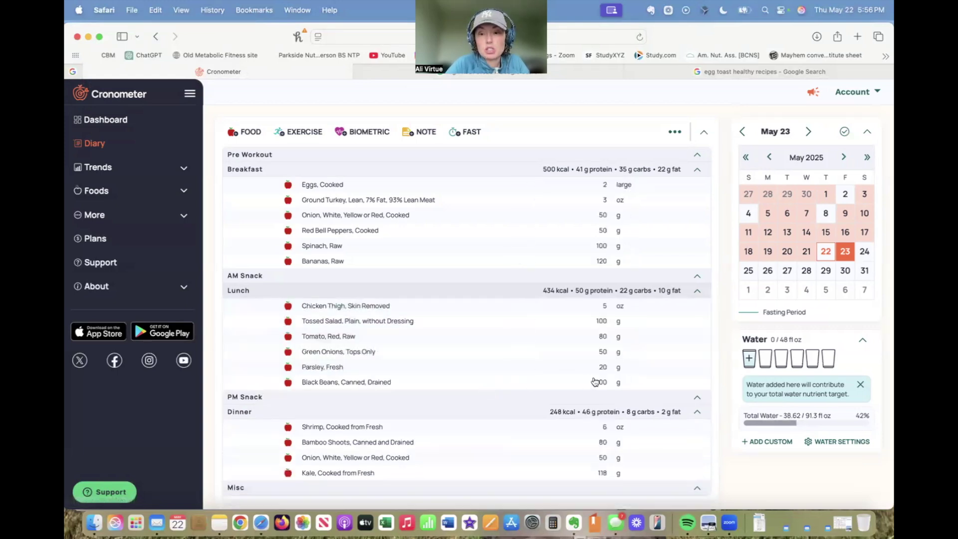
Add 100 g of "Basmati Rice, Cooked in Unsalted Water" to Dinner.
scroll(444, 384, down, 1)
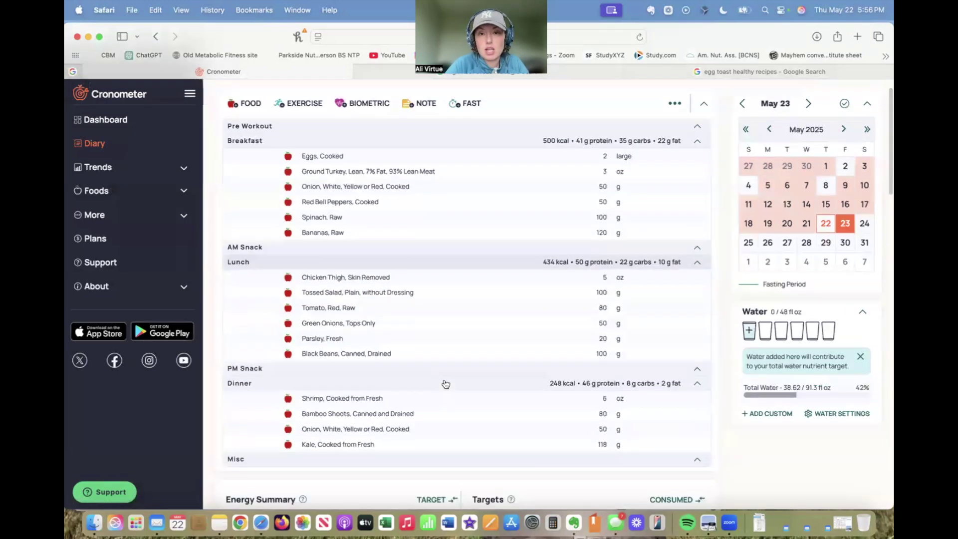
click(329, 389)
scroll(331, 243, up, 1)
click(246, 132)
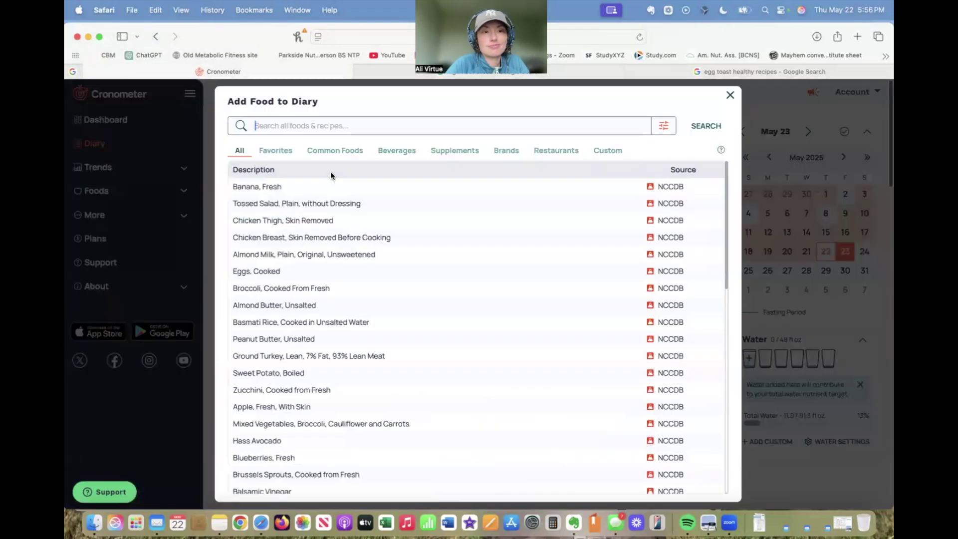
text(rice)
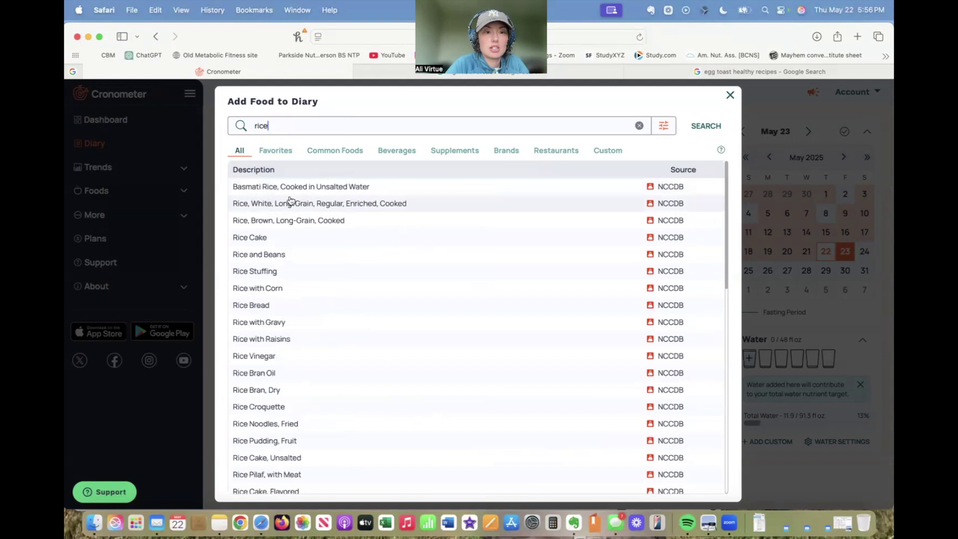
click(349, 187)
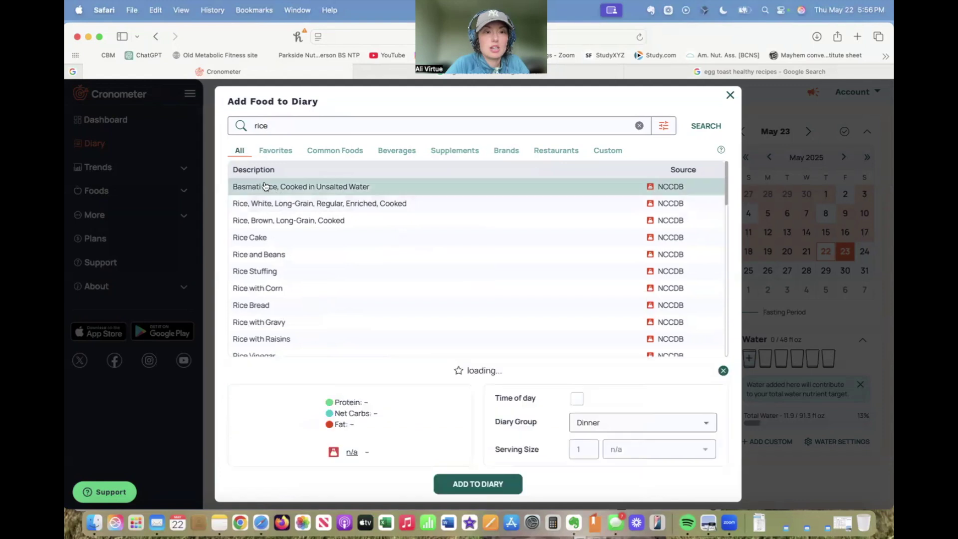
click(627, 452)
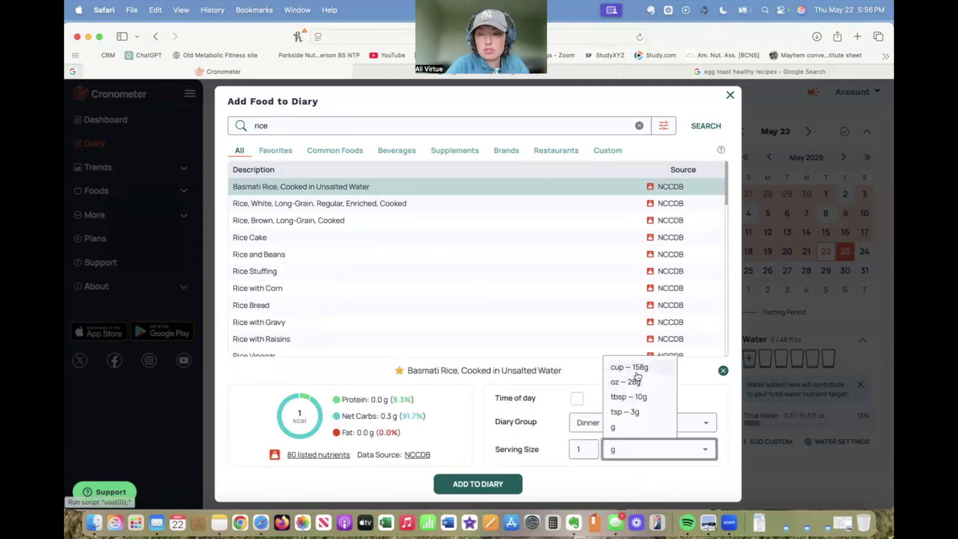
click(621, 428)
click(585, 450)
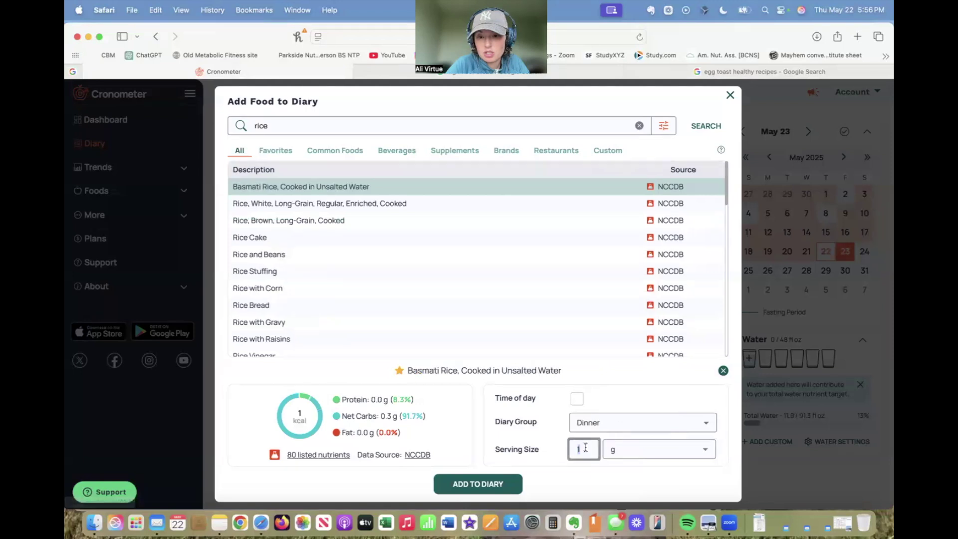
text(00)
click(480, 486)
Check the day's food sources of net carbs, and add one medium 3" diameter "Apple, Fresh, With Skin" to AM Snack.
scroll(484, 341, down, 2)
scroll(484, 341, up, 2)
scroll(482, 339, down, 3)
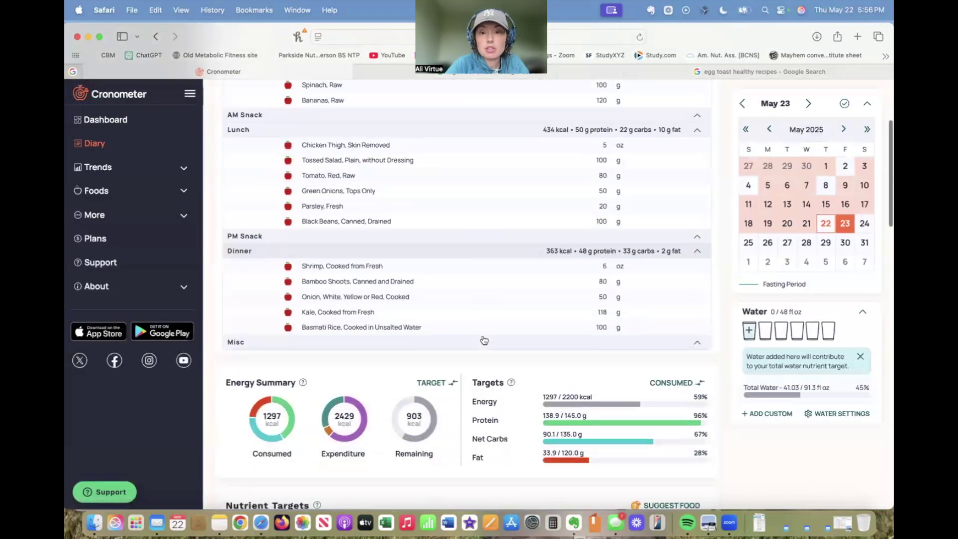
mouse_move(590, 416)
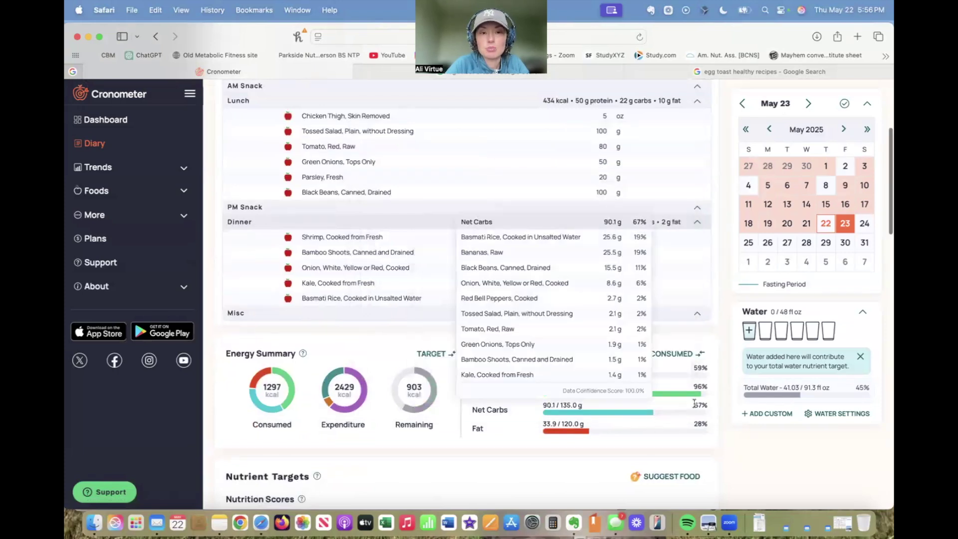
scroll(599, 349, up, 1)
scroll(406, 235, up, 4)
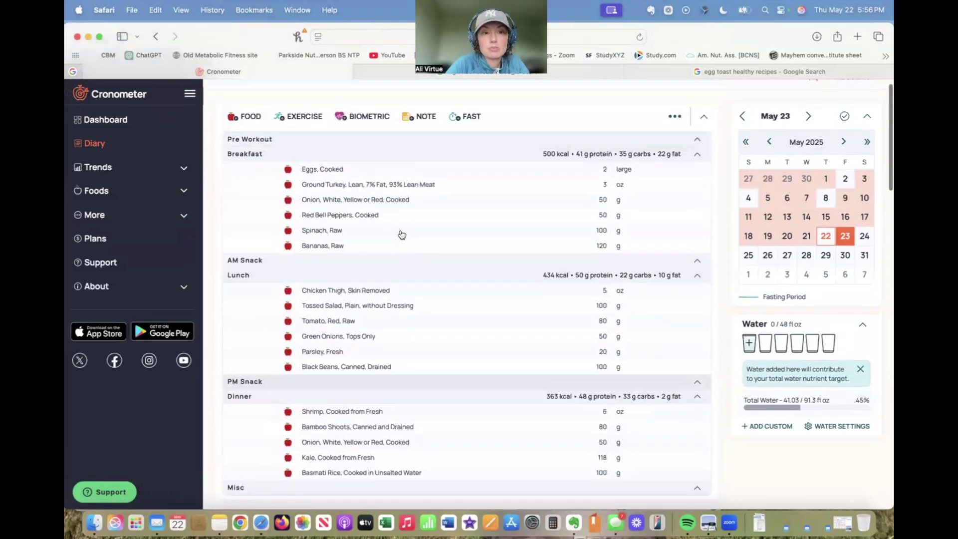
click(250, 118)
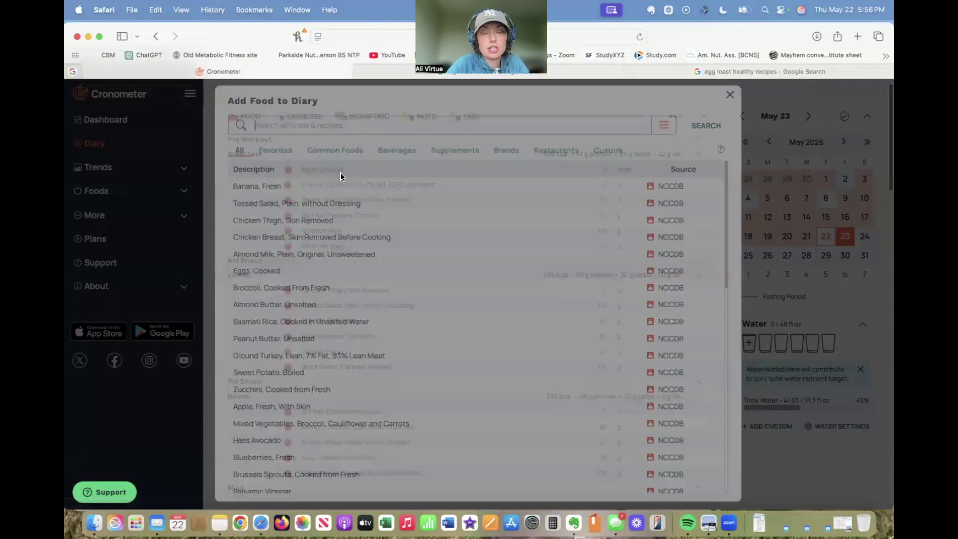
text(apple)
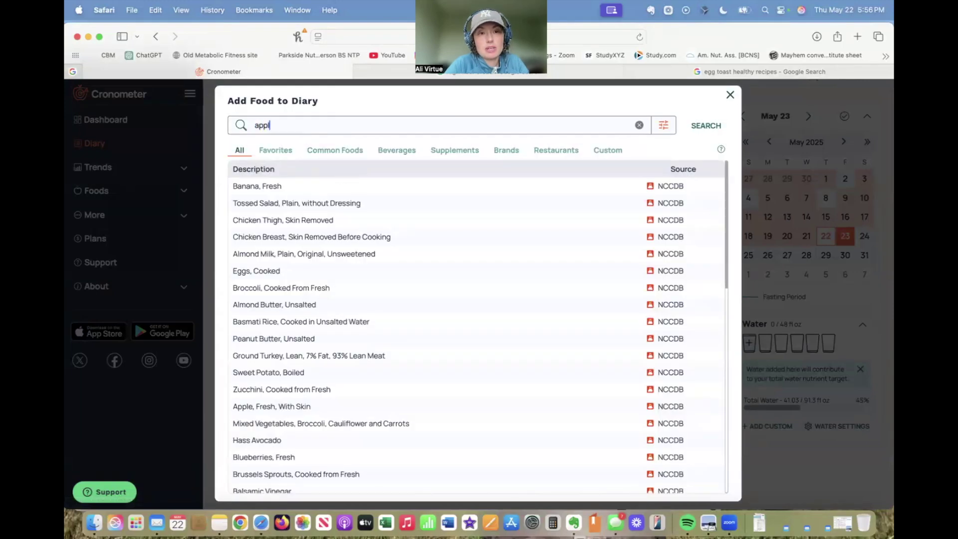
click(615, 451)
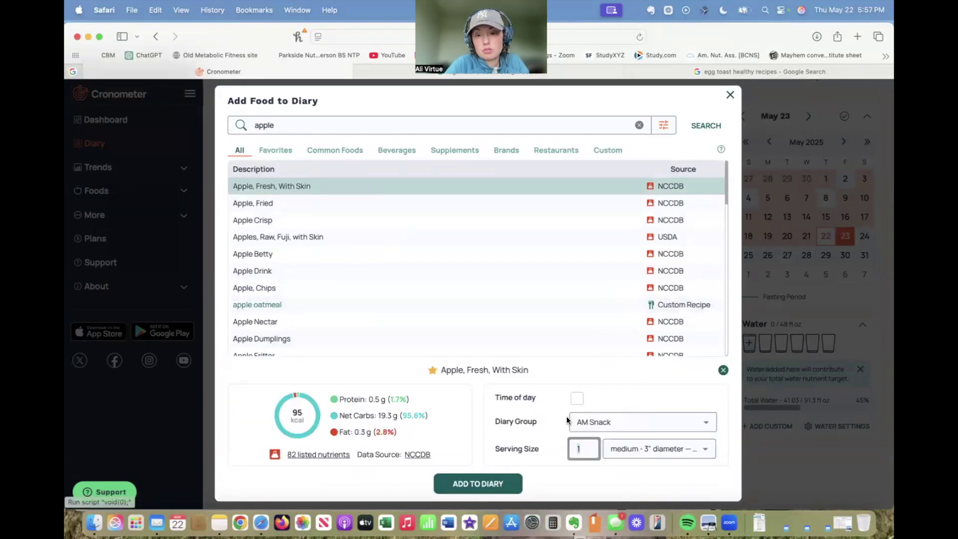
click(491, 487)
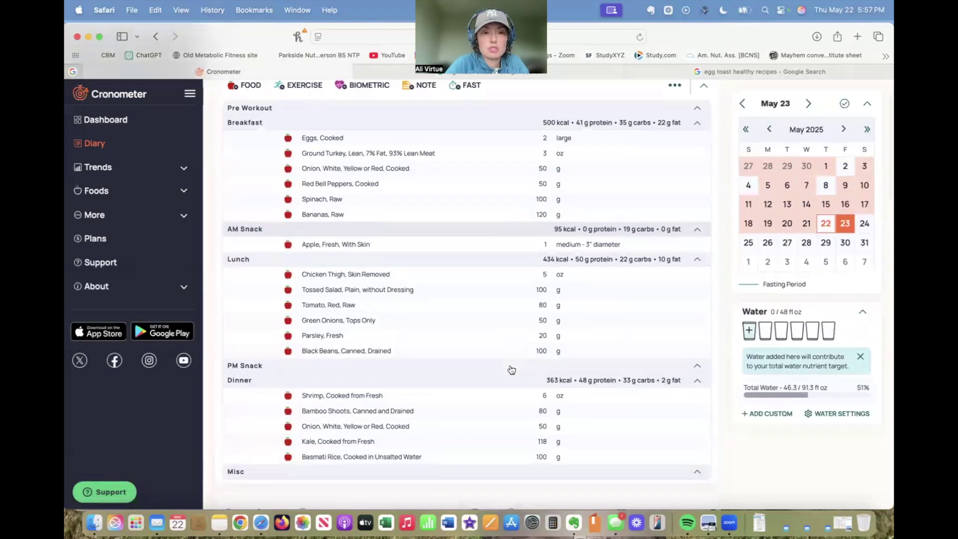
Review the whole-day energy and macro targets and the food sources of protein.
scroll(564, 308, down, 3)
scroll(564, 308, down, 2)
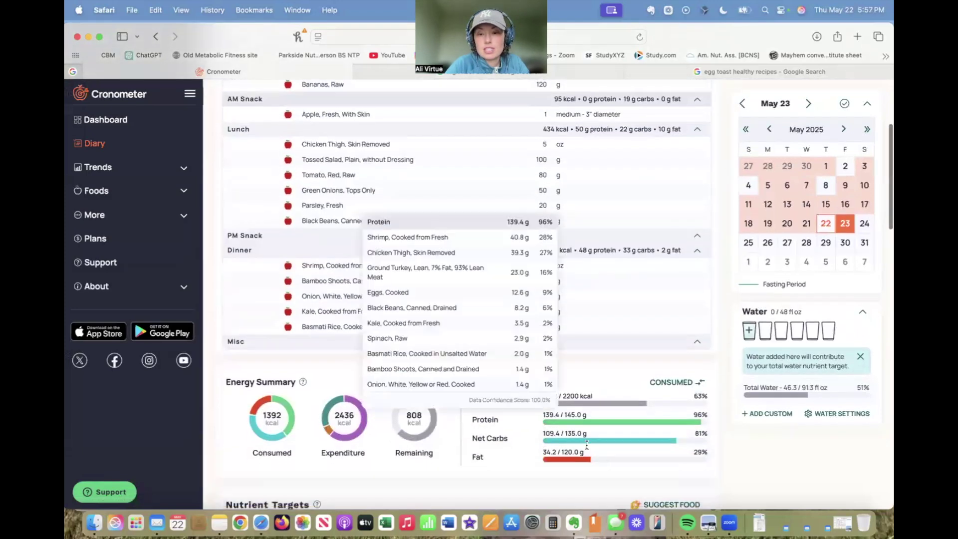
scroll(578, 420, up, 2)
scroll(366, 318, up, 5)
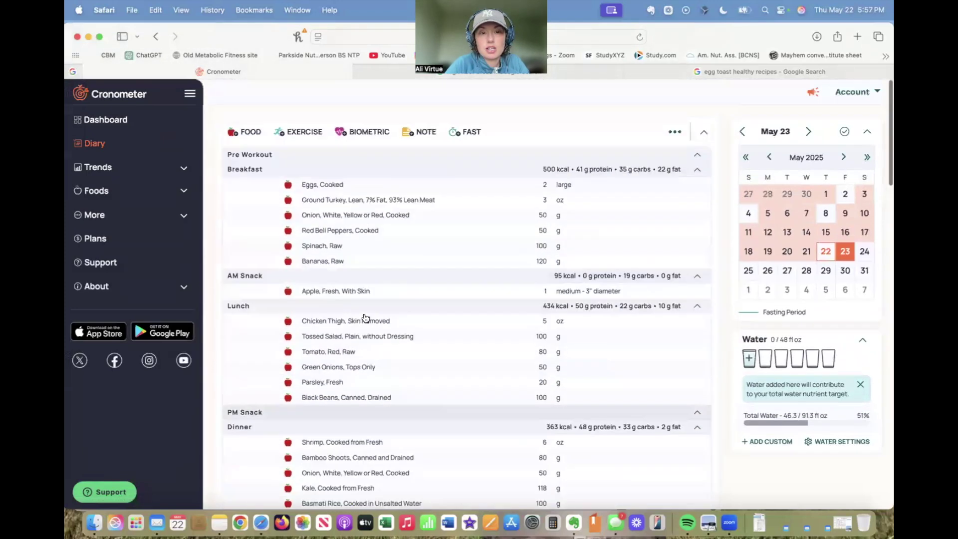
Add one bar of "Rxbar, Protein Bar, Blueberry, 180 Cal" to PM Snack.
click(248, 131)
text(r)
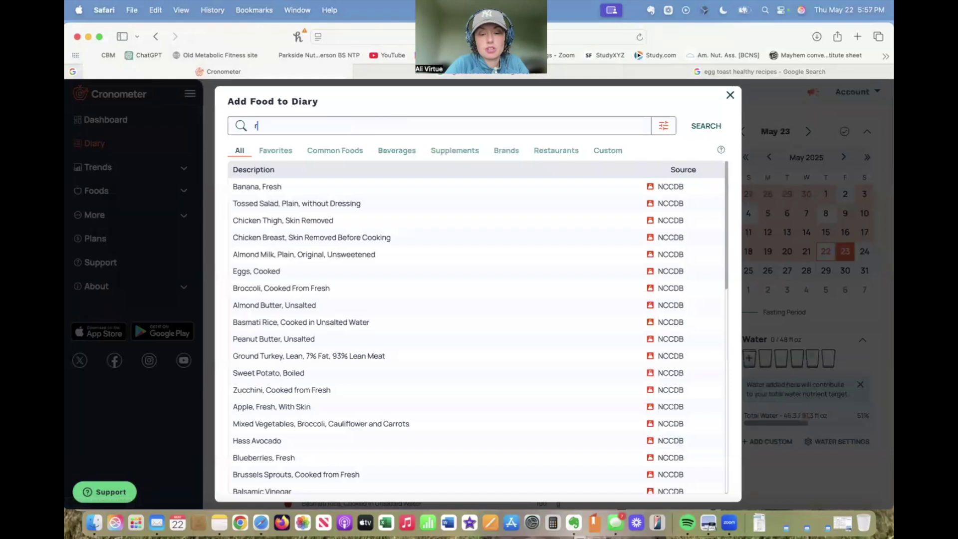
text(x bar)
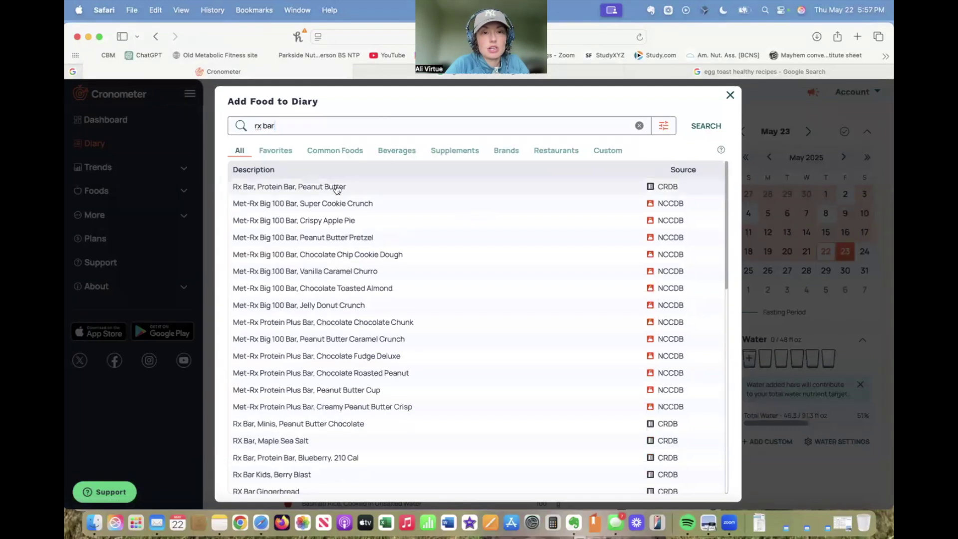
text( blue)
click(319, 187)
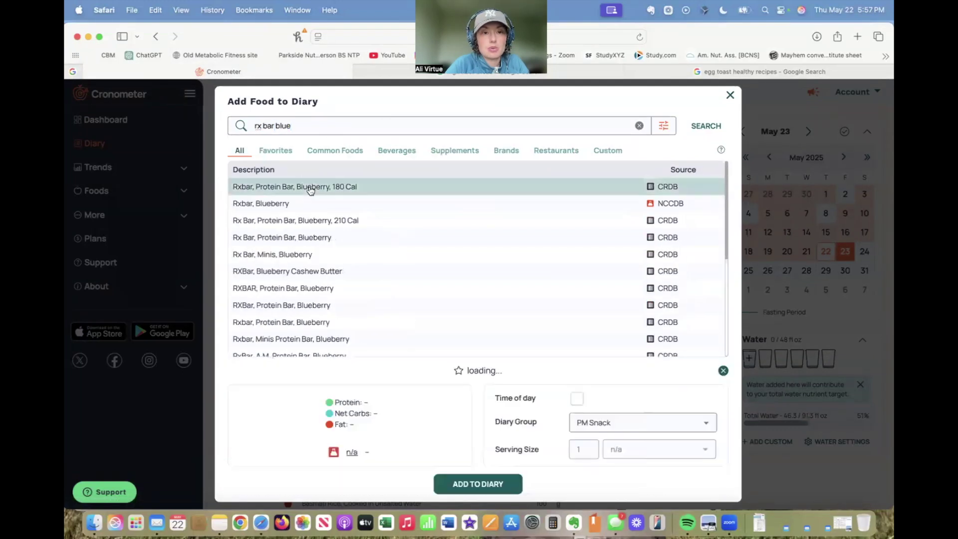
click(475, 484)
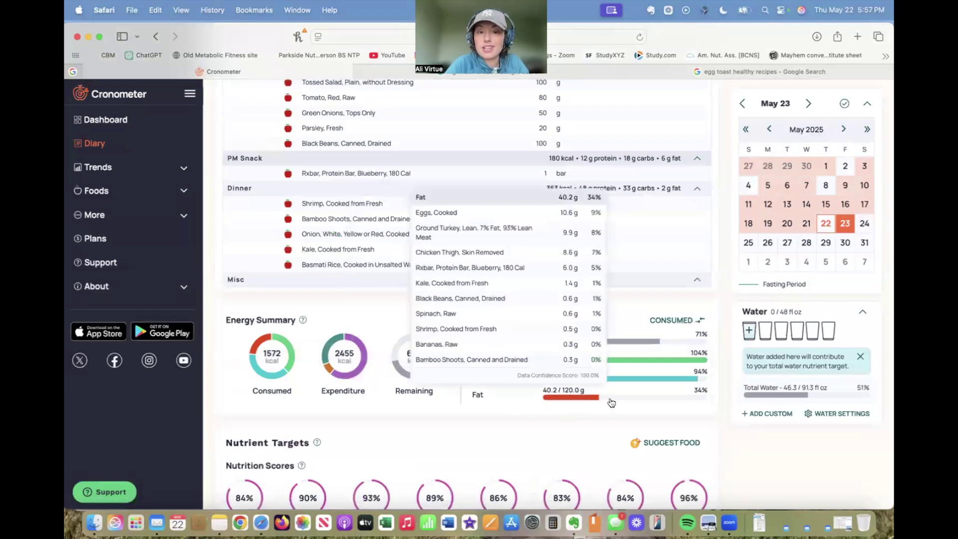
Mark "Primal Kitchen, Cilantro Lime Dressing" as a favorite and add one 2 tbsp (30ml) serving of it to Lunch.
scroll(522, 417, up, 5)
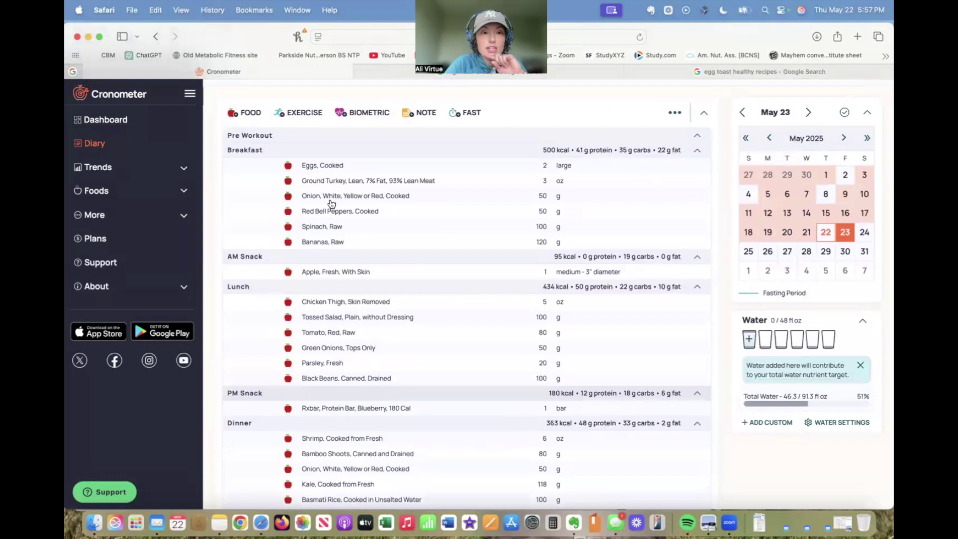
click(358, 151)
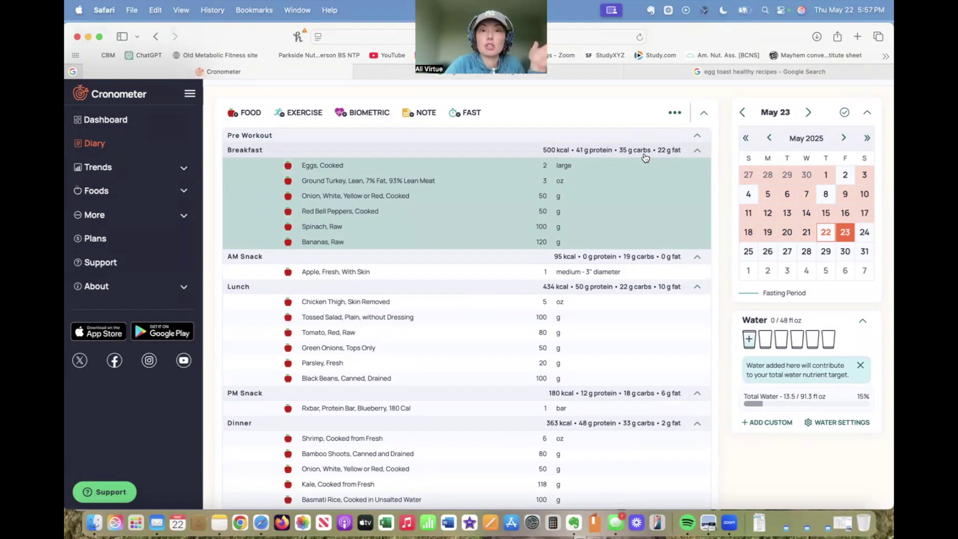
scroll(645, 157, down, 2)
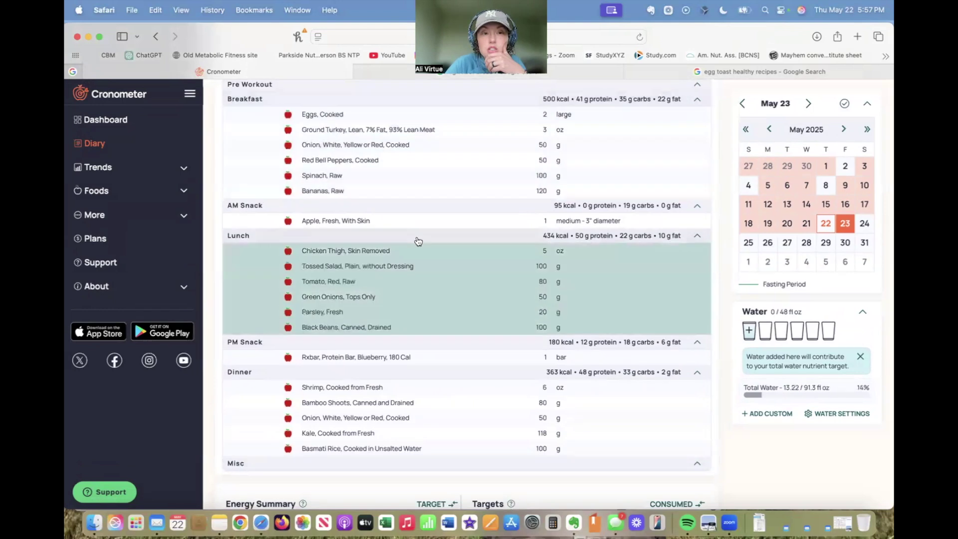
scroll(417, 242, up, 1)
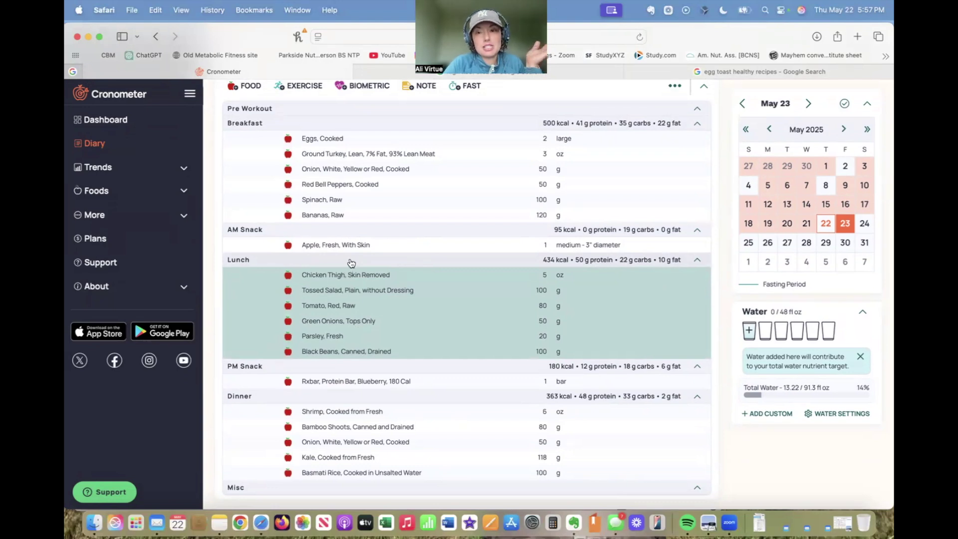
scroll(350, 262, up, 2)
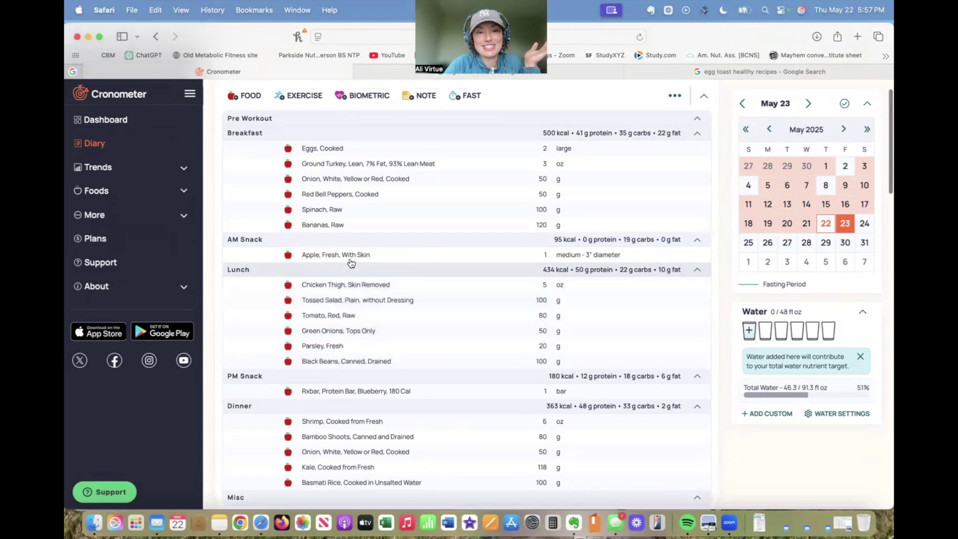
click(249, 133)
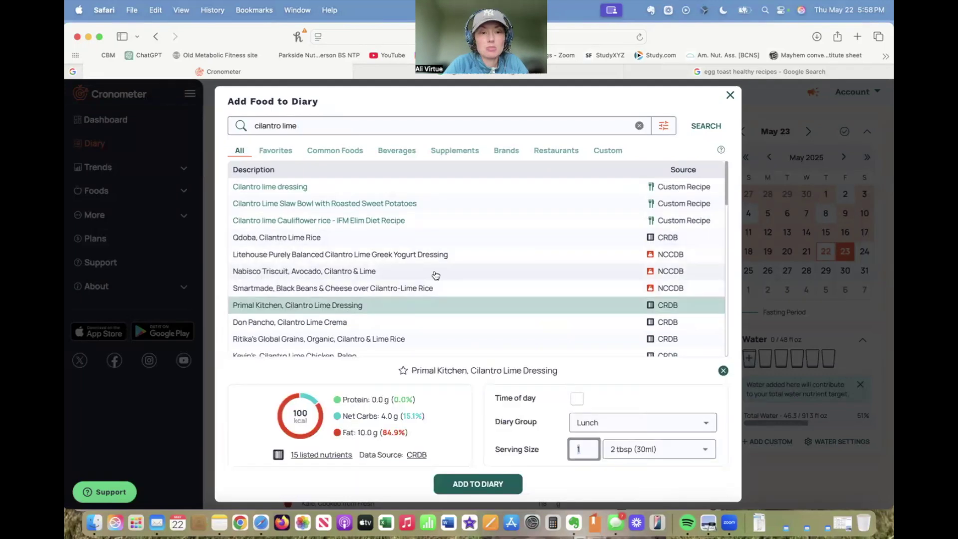
scroll(436, 275, down, 1)
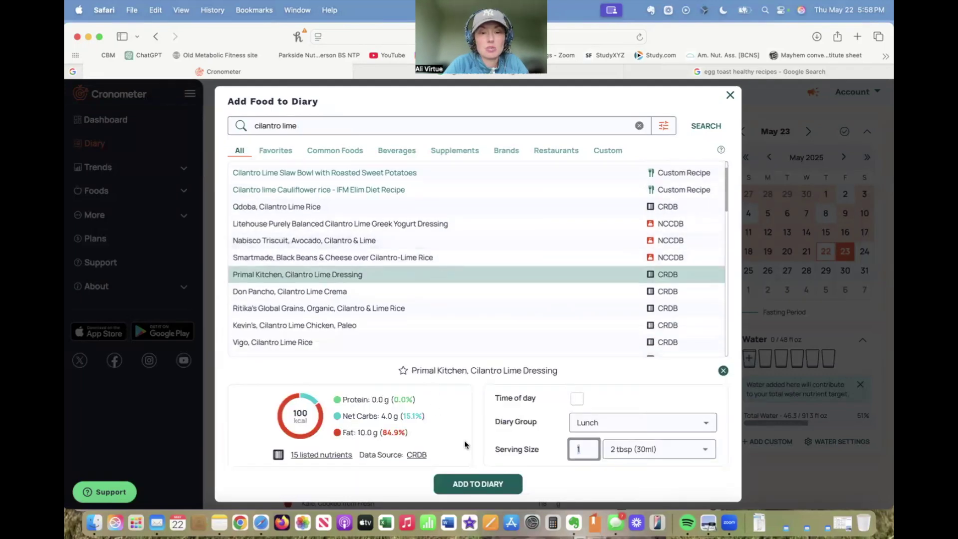
click(402, 371)
click(624, 453)
click(624, 475)
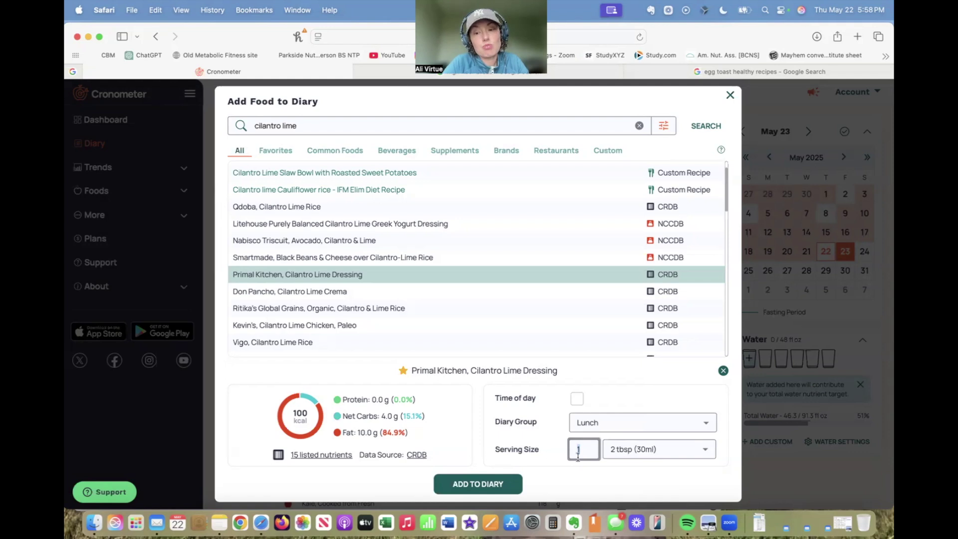
click(483, 485)
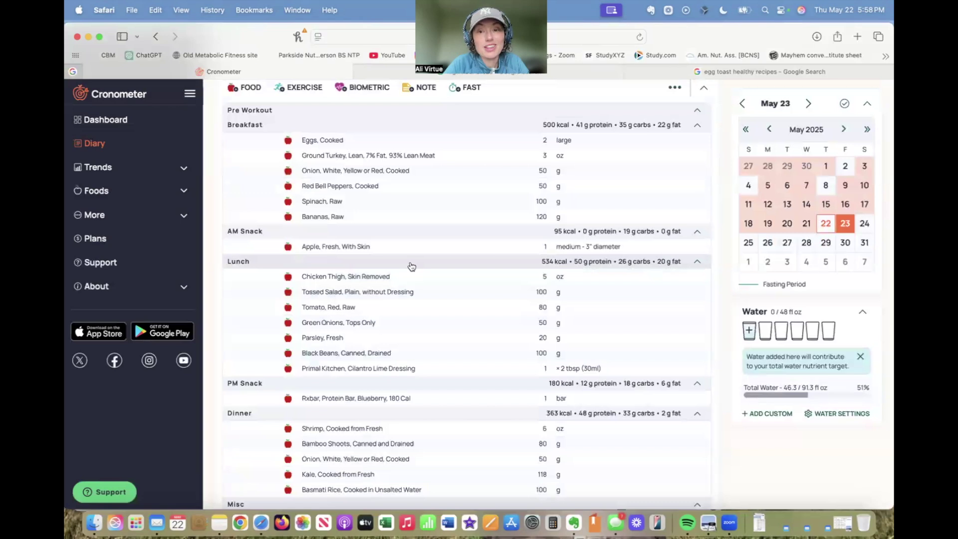
Review Dinner's macros and compare the fat in its shrimp with the fat in Lunch's chicken thigh.
scroll(476, 270, down, 3)
click(333, 348)
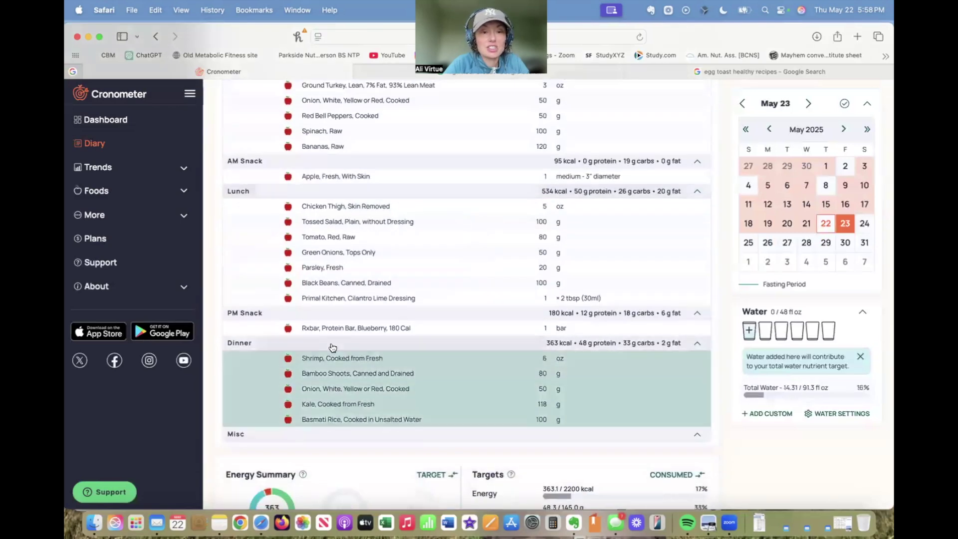
scroll(624, 285, down, 2)
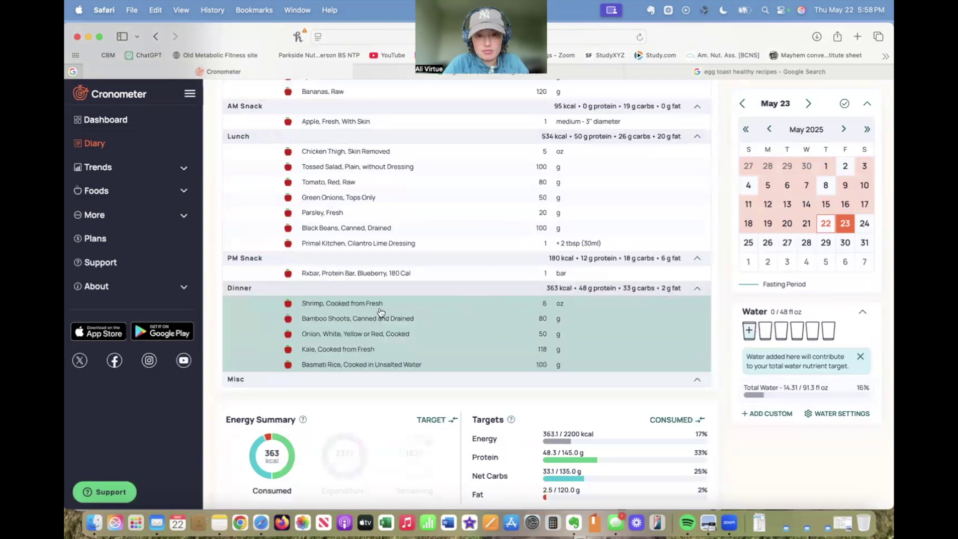
click(380, 307)
scroll(380, 307, down, 1)
mouse_move(555, 452)
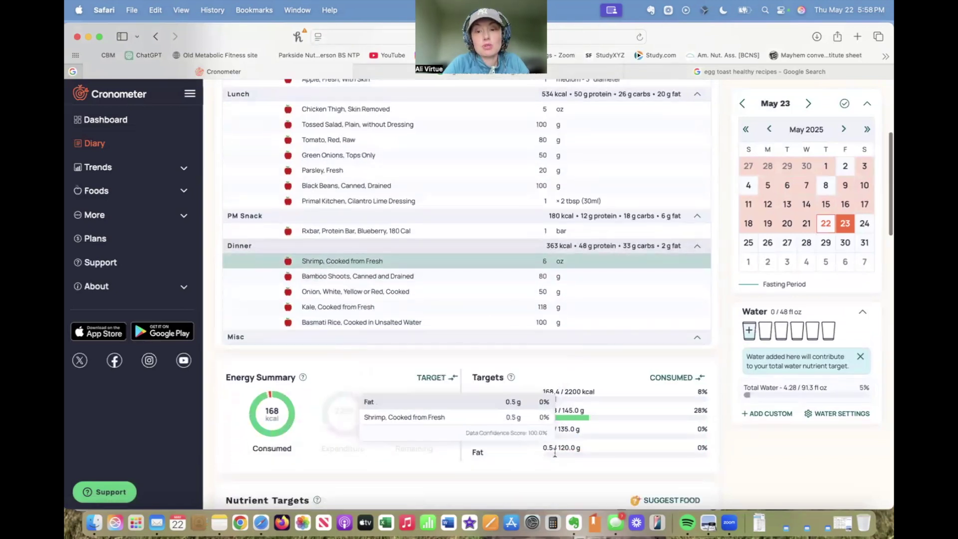
scroll(524, 414, up, 2)
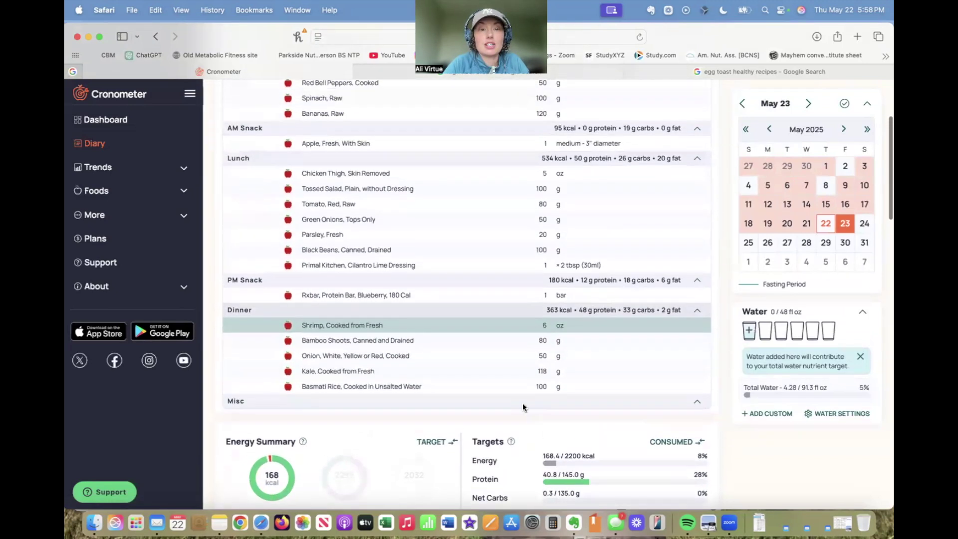
click(396, 182)
scroll(426, 207, down, 2)
mouse_move(553, 422)
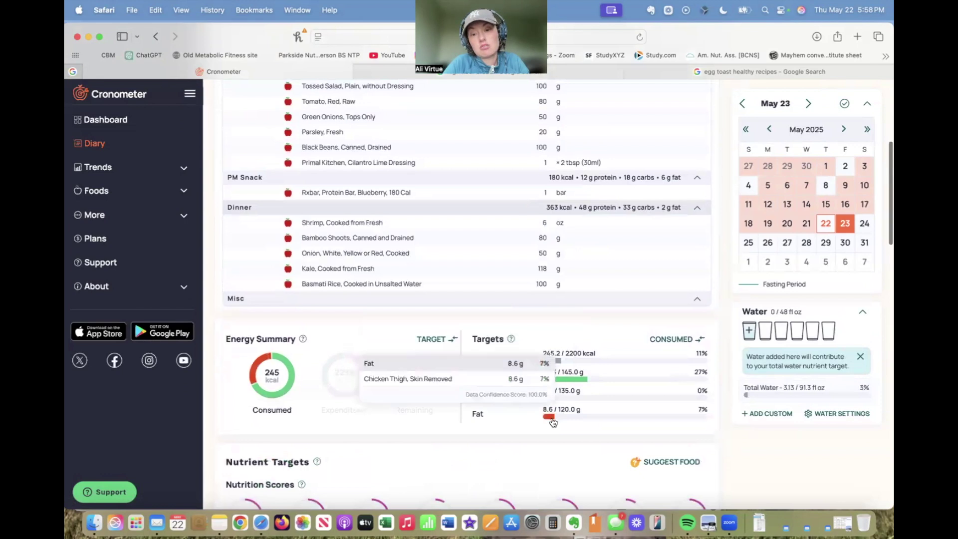
scroll(554, 422, up, 2)
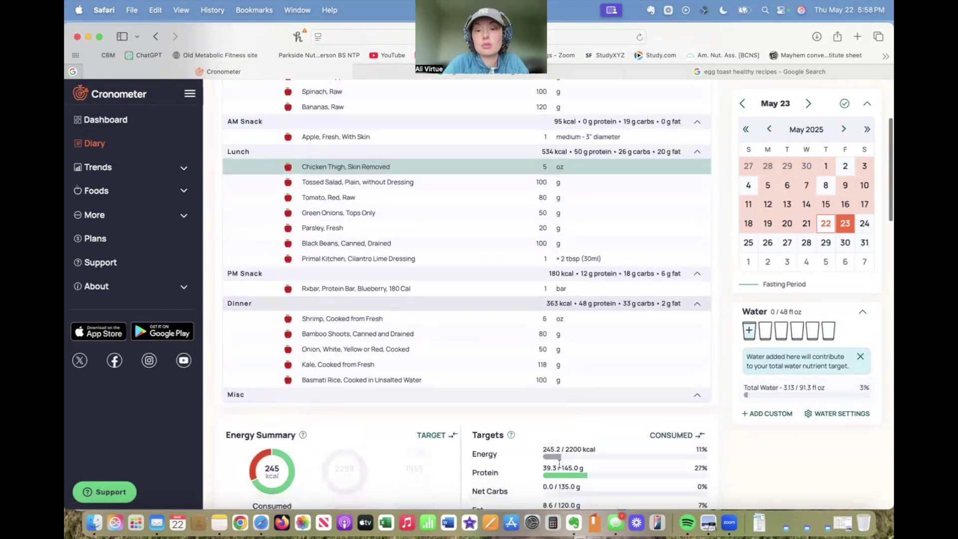
click(344, 320)
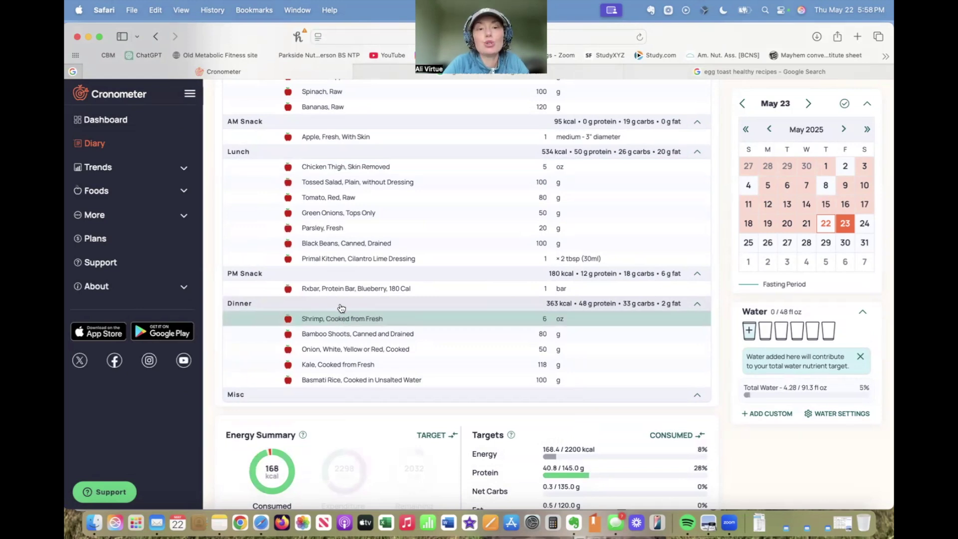
click(336, 309)
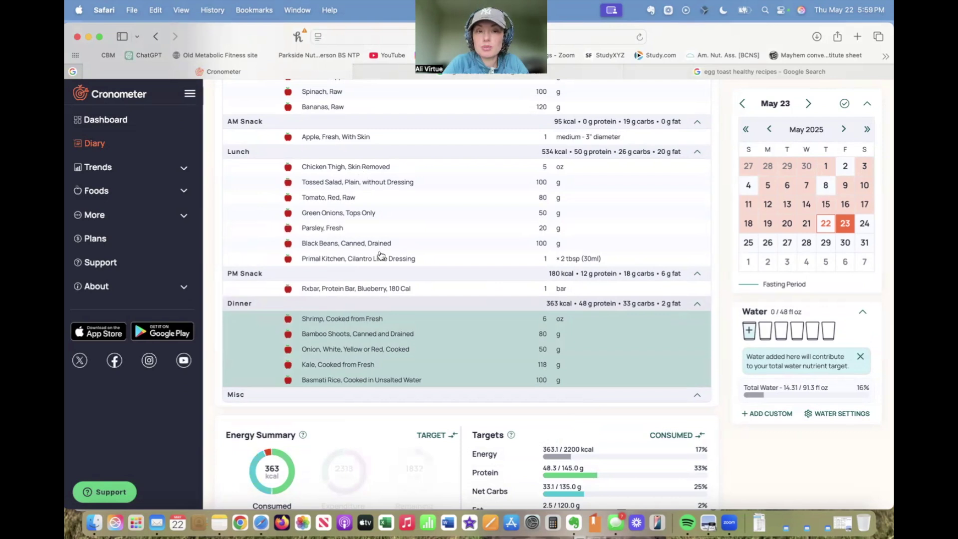
click(350, 307)
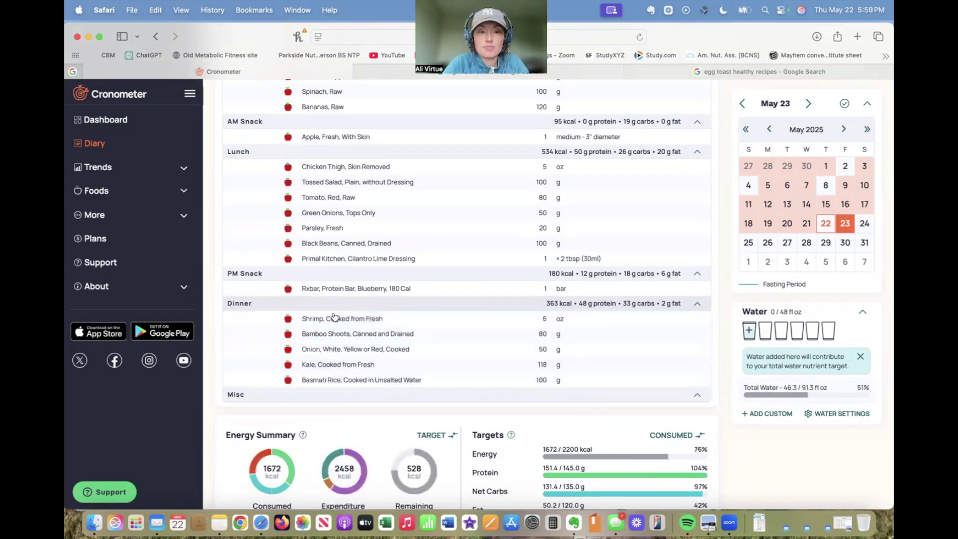
scroll(336, 309, down, 1)
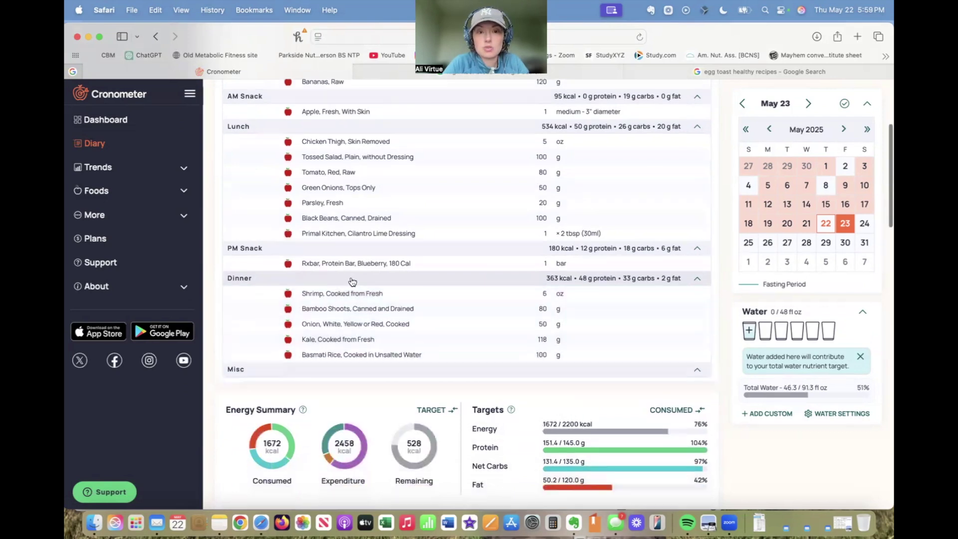
Add 100 g of "Avocado, Black Skin" to Dinner.
click(353, 281)
scroll(352, 282, up, 5)
click(252, 131)
text(avocado)
key(Return)
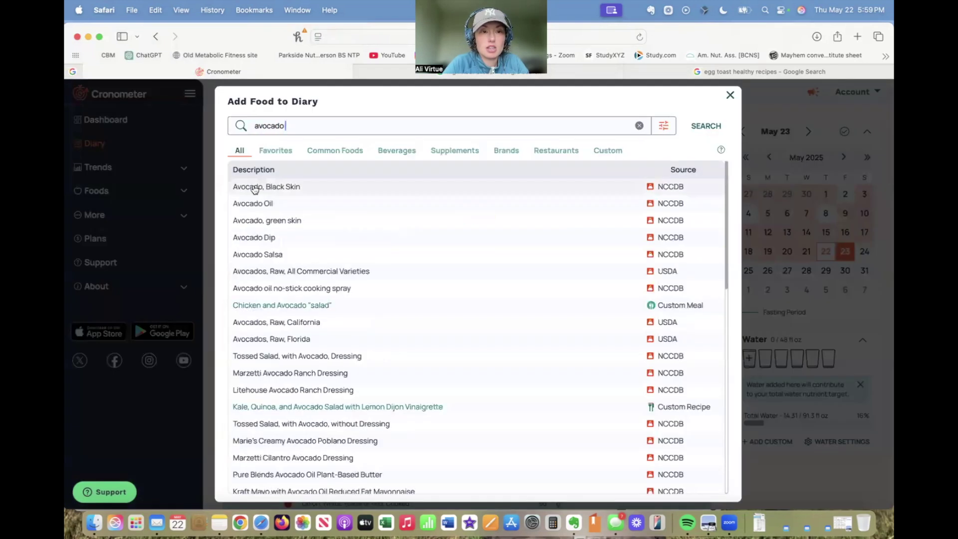
click(487, 193)
text(100)
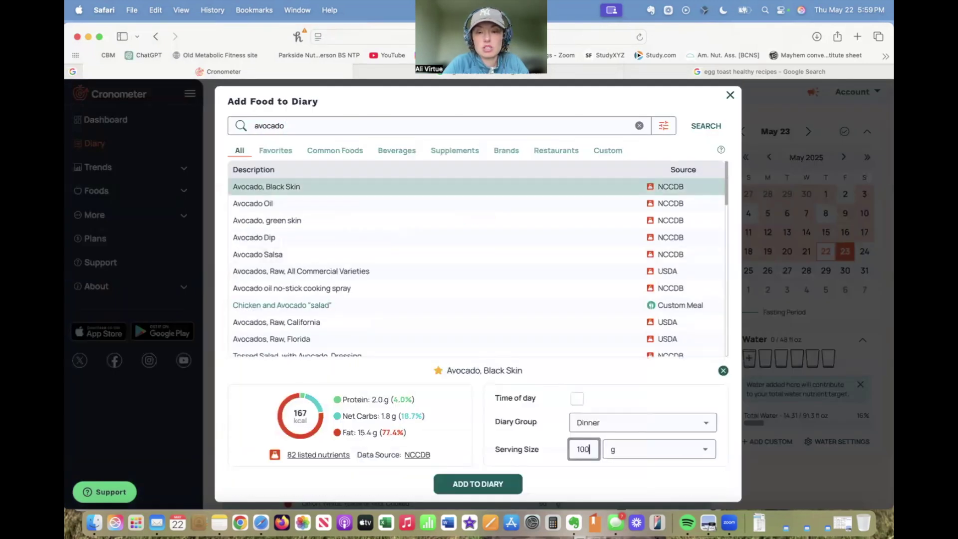
key(Return)
Review the whole-day energy and macro targets, nutrition scores and highlighted nutrients, including iron and calcium.
scroll(549, 342, down, 5)
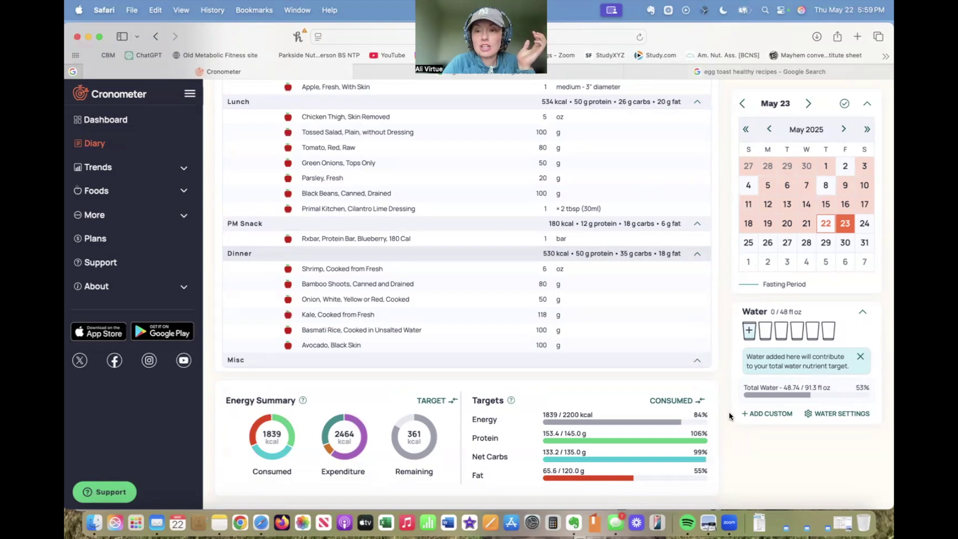
scroll(730, 416, down, 3)
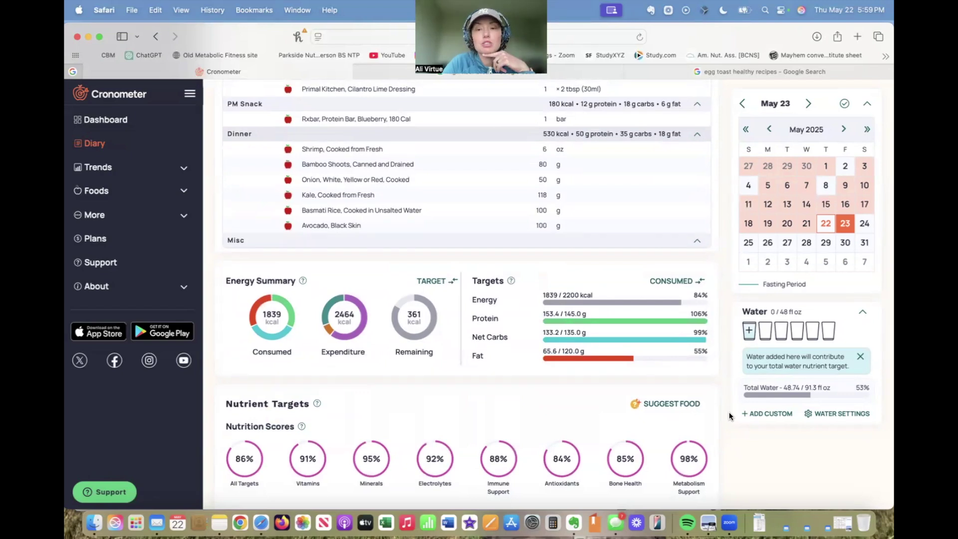
mouse_move(695, 350)
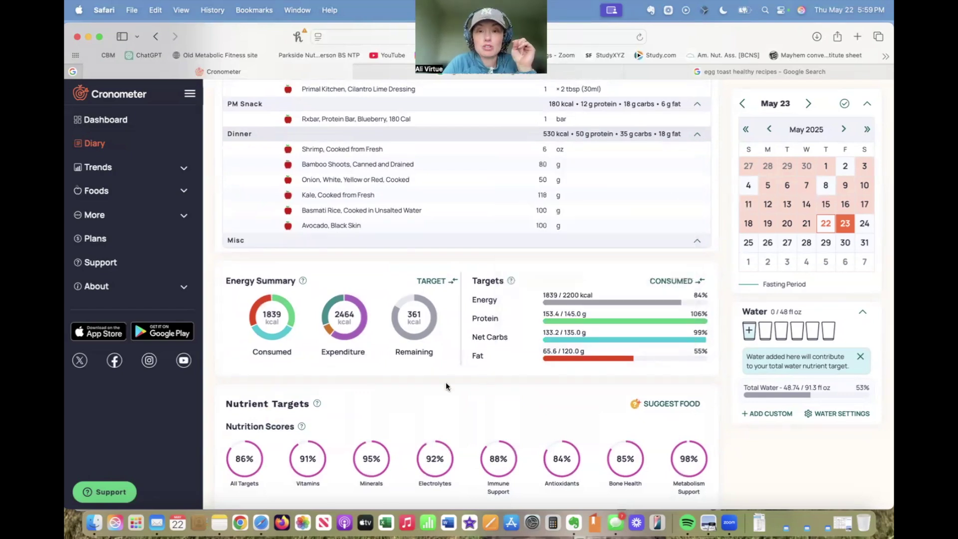
scroll(445, 382, down, 10)
mouse_move(340, 369)
mouse_move(393, 348)
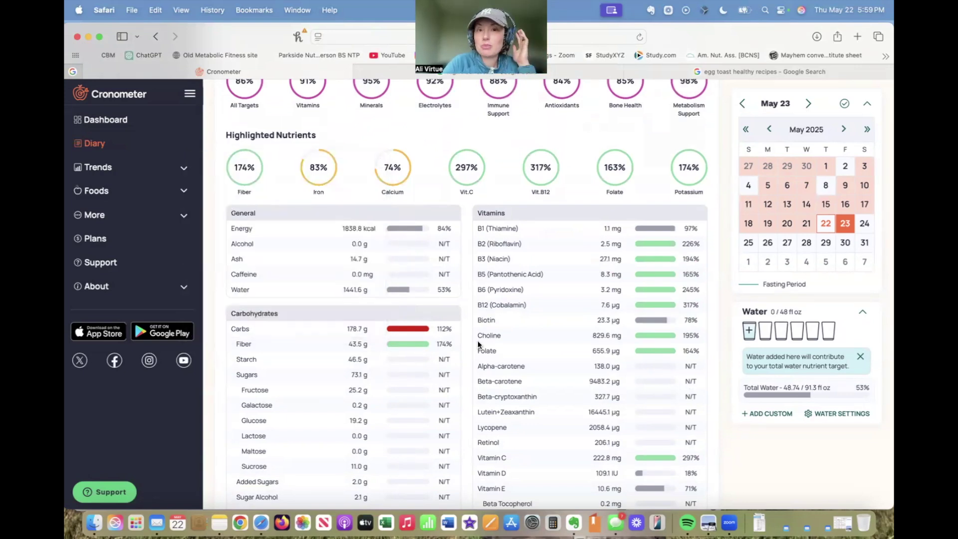
scroll(478, 235, up, 10)
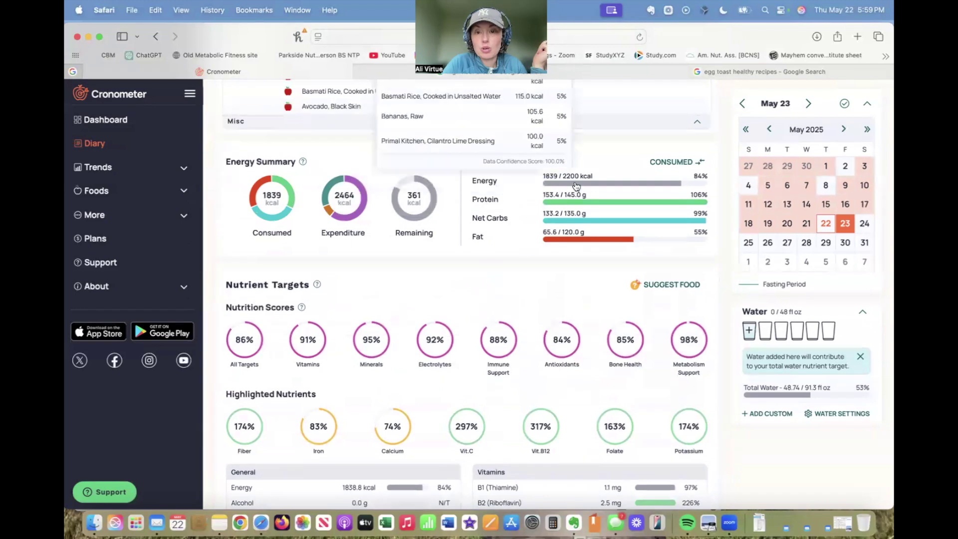
Examine the day's food sources of fiber and the detailed carbohydrate, vitamin and mineral breakdown.
scroll(495, 280, down, 8)
scroll(489, 304, down, 7)
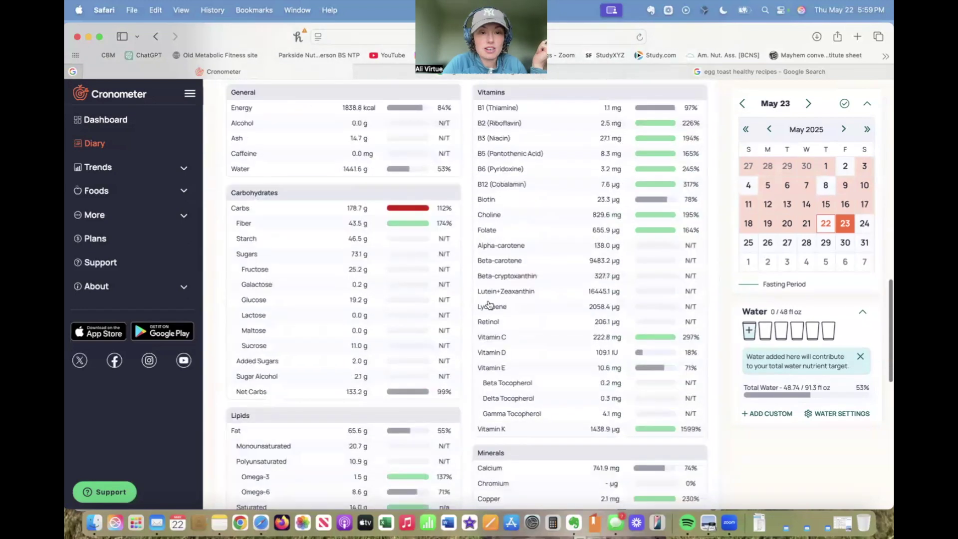
mouse_move(409, 227)
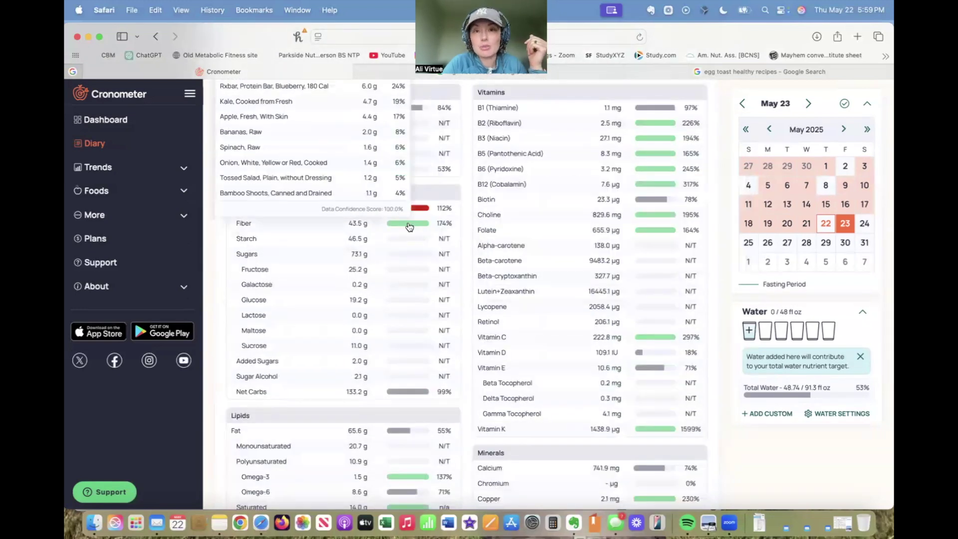
scroll(469, 228, up, 1)
mouse_move(407, 263)
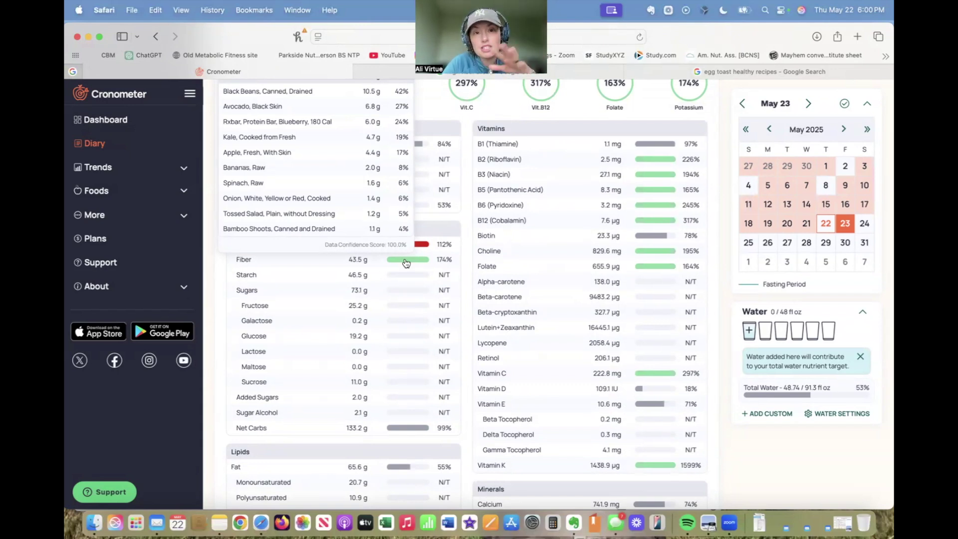
mouse_move(245, 261)
scroll(244, 234, down, 2)
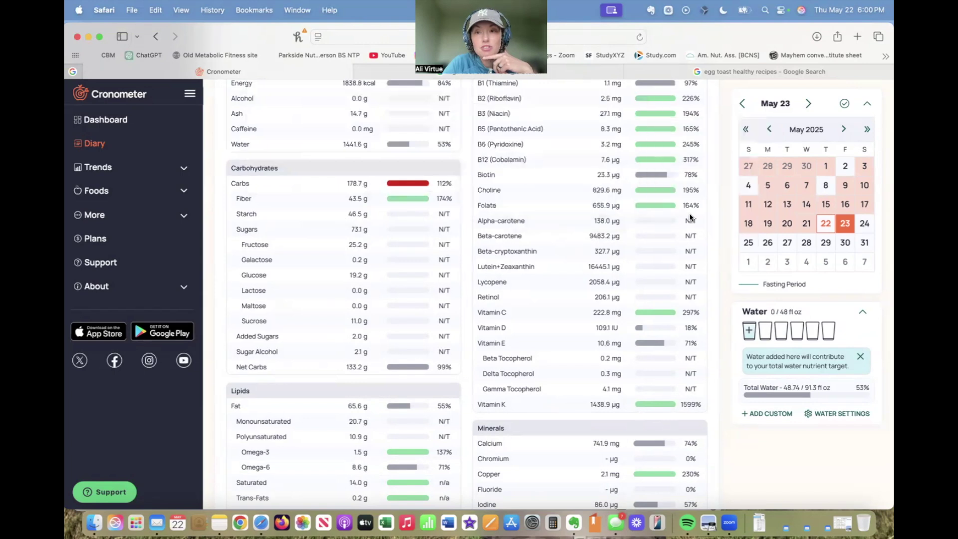
scroll(690, 218, up, 6)
scroll(708, 253, up, 2)
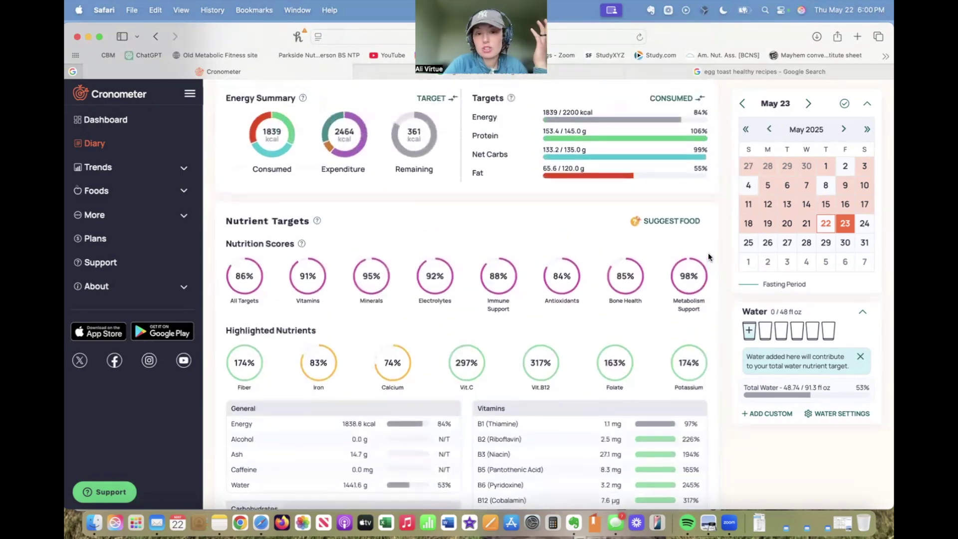
Add 5 oz of "Hamburger or Ground Beef, 85% Lean" to Lunch.
mouse_move(530, 359)
scroll(327, 373, up, 5)
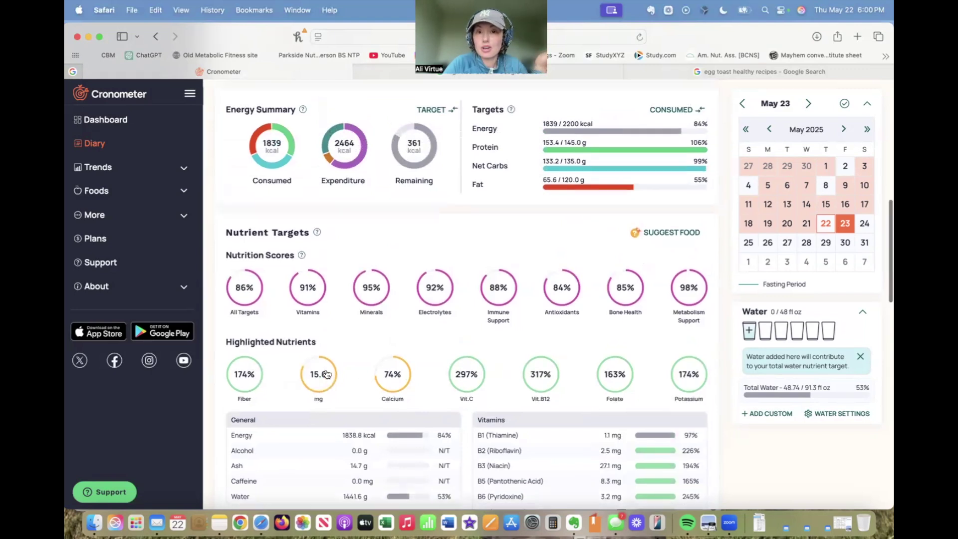
scroll(327, 374, up, 5)
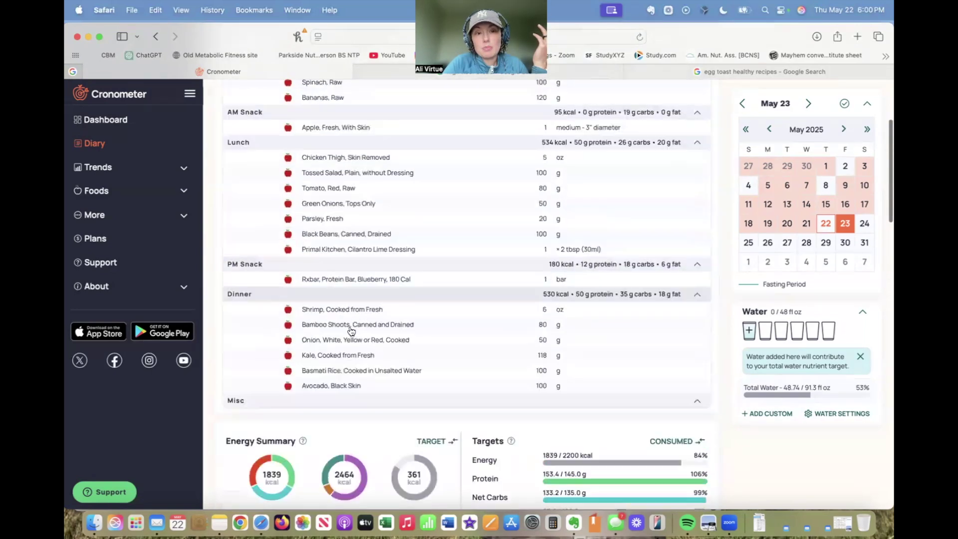
click(338, 285)
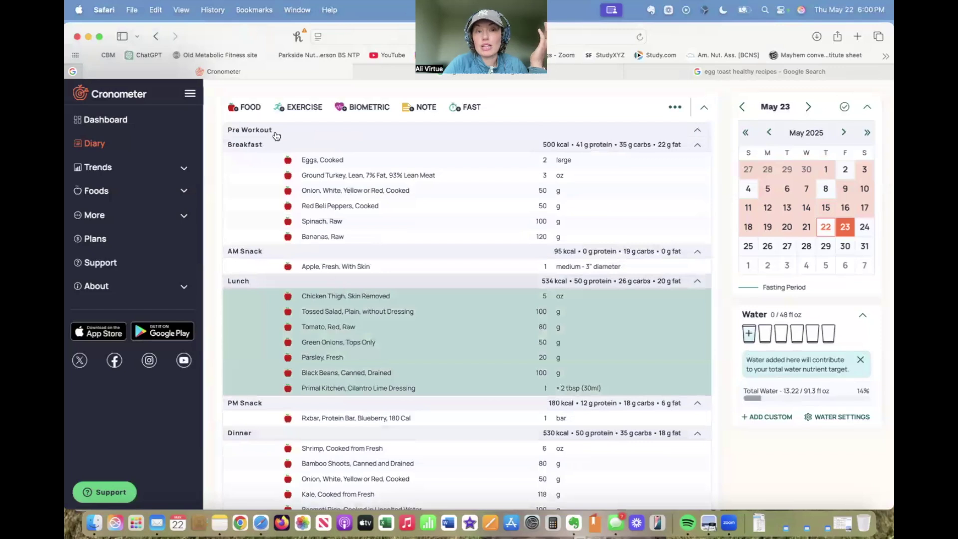
click(253, 112)
text(beef ground)
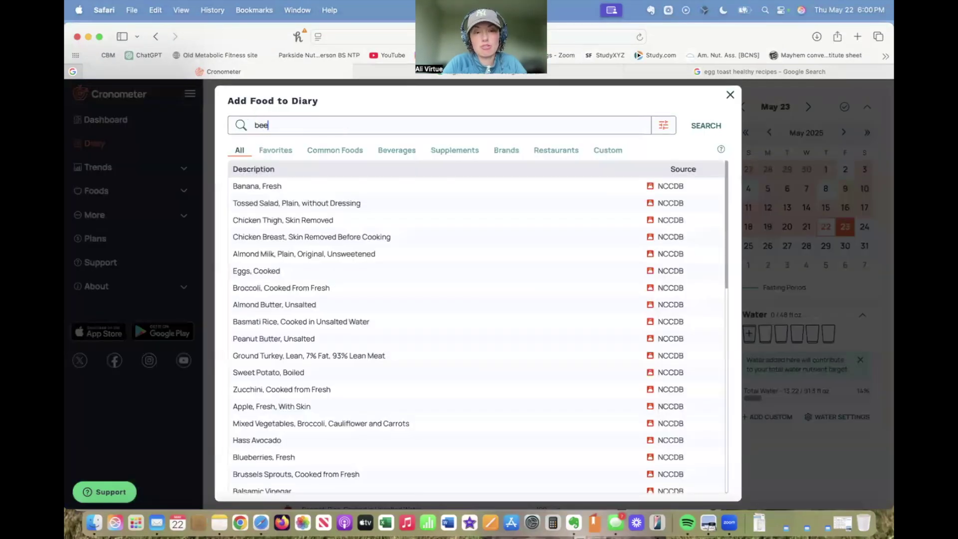
click(265, 203)
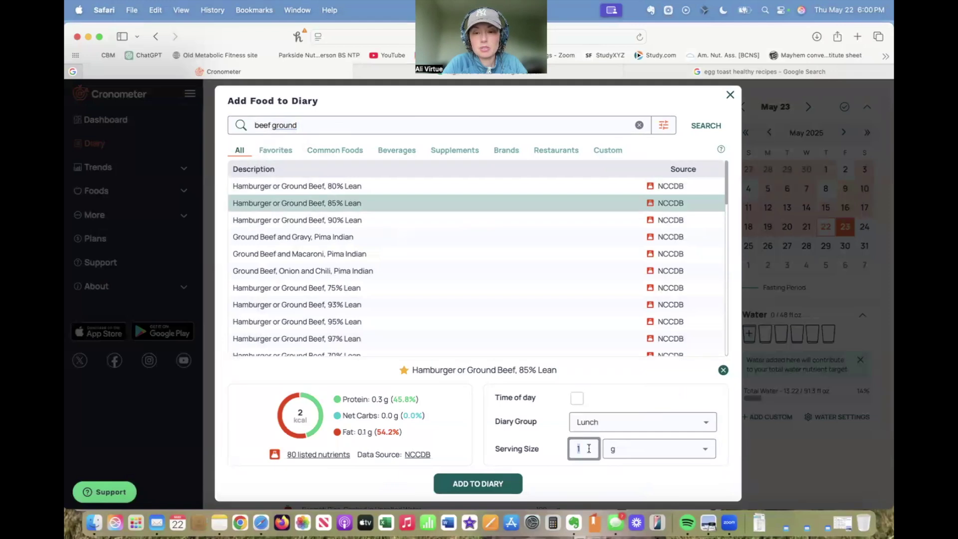
click(614, 449)
click(628, 393)
double_click(586, 448)
text(5)
click(478, 485)
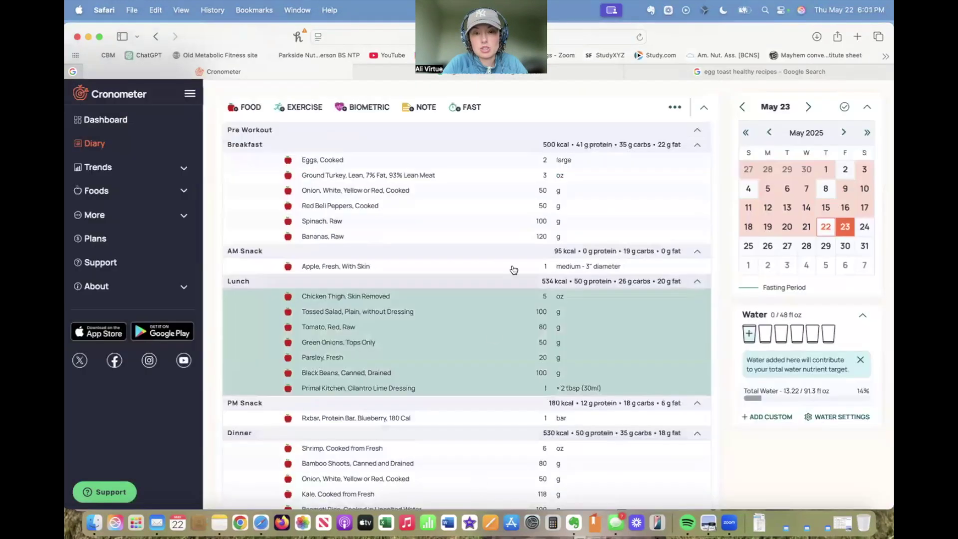
Set the serving of Lunch's chicken thigh to 0 oz and check the day's iron and calcium amounts.
click(545, 296)
text(0)
key(Return)
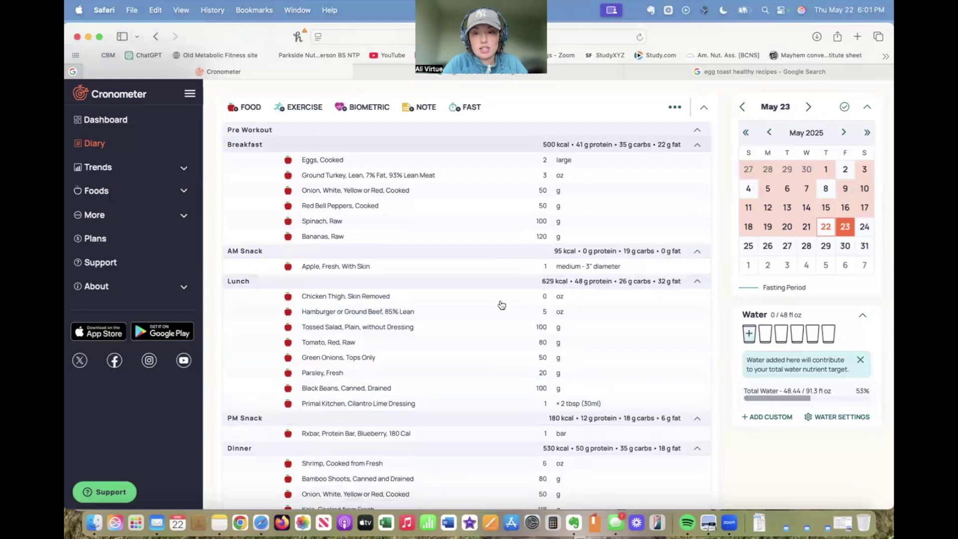
click(394, 314)
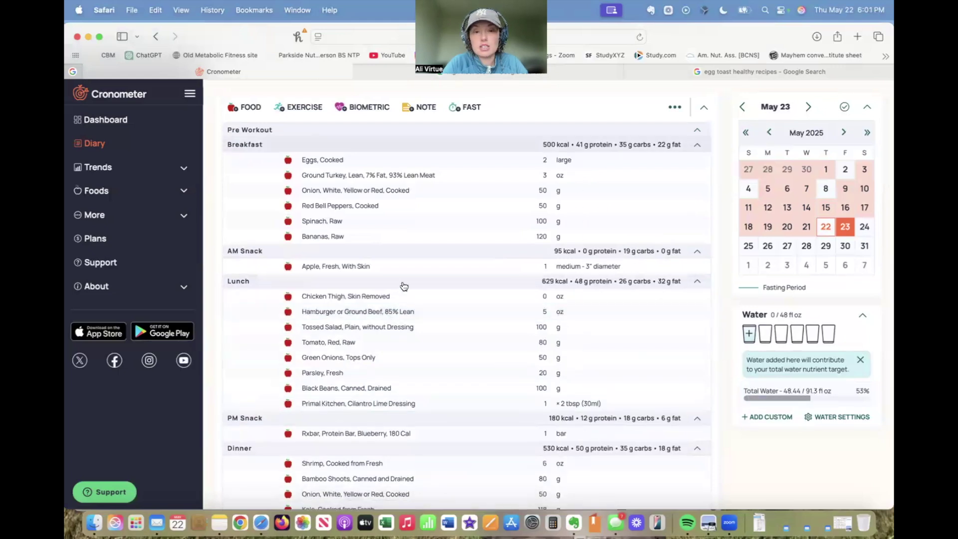
scroll(402, 285, down, 6)
scroll(405, 286, down, 5)
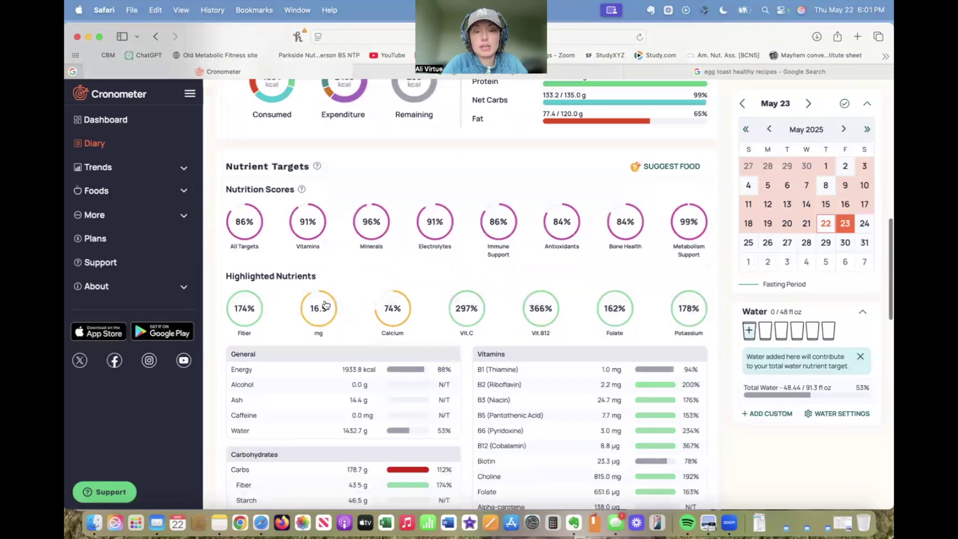
mouse_move(404, 311)
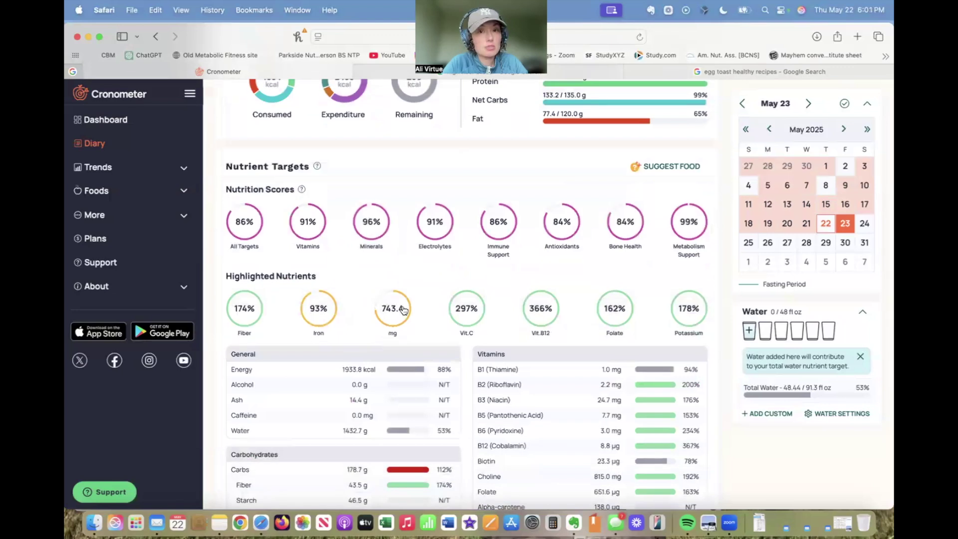
Delete the apple from AM Snack.
scroll(404, 311, up, 10)
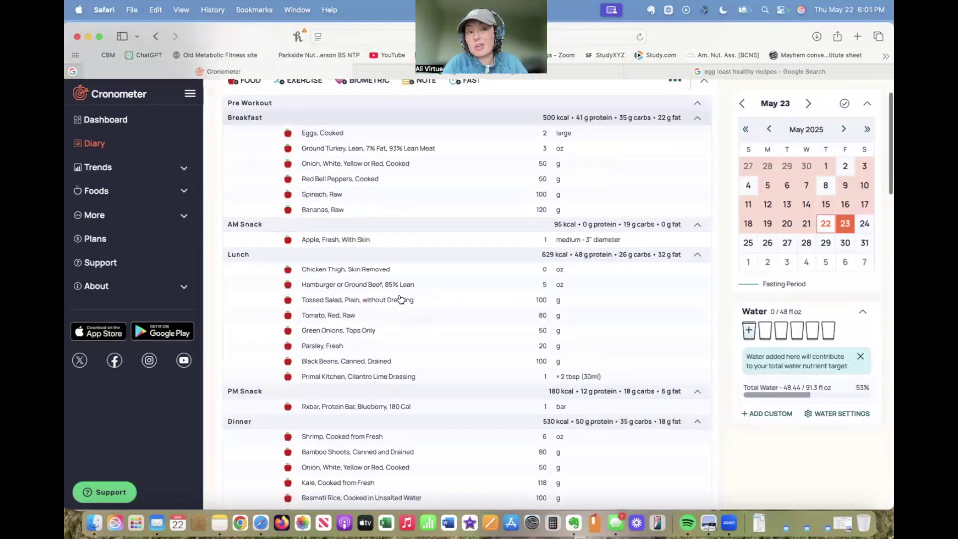
scroll(399, 300, down, 2)
click(335, 192)
key(Delete)
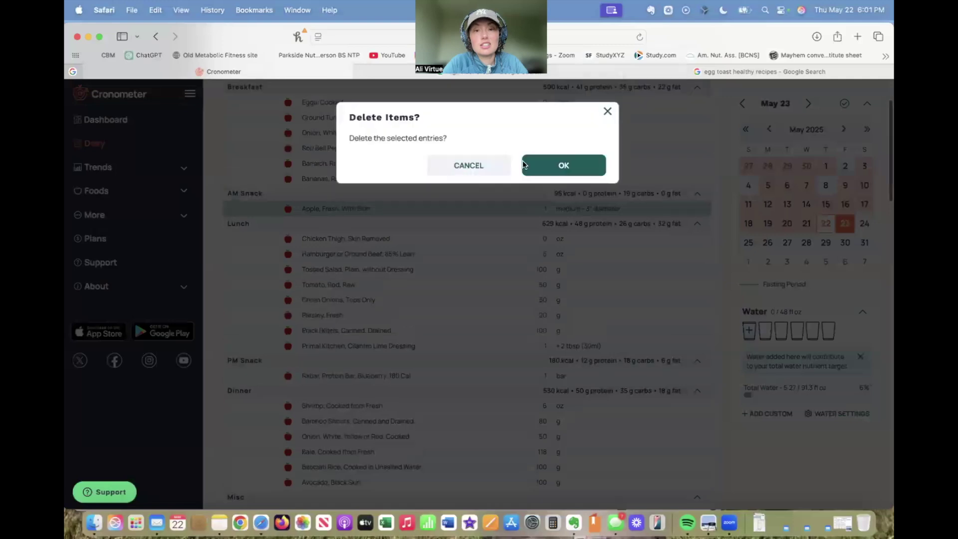
click(523, 162)
scroll(429, 188, up, 2)
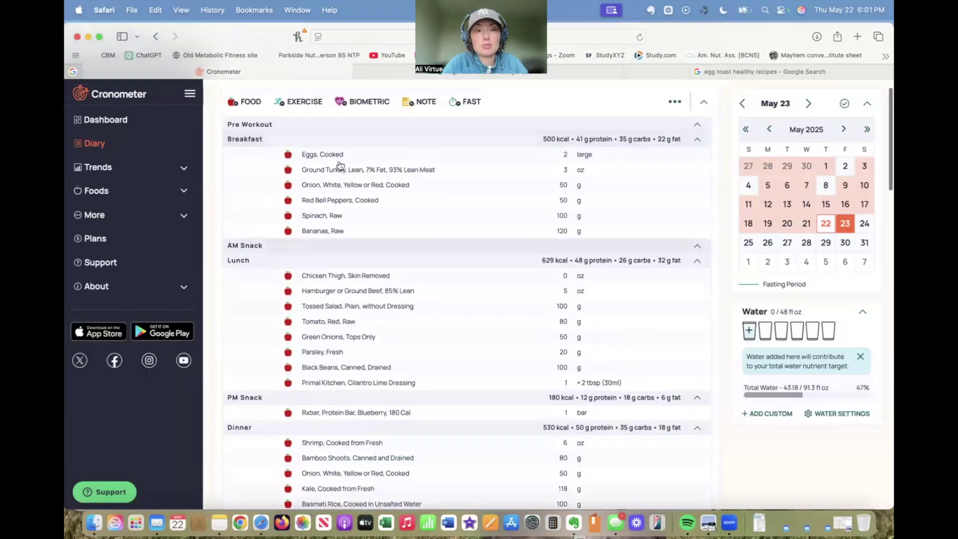
Add 1 cup of "Oikos, Triple Zero, Blended Greek Nonfat Yogurt, Strawberry" to AM Snack.
click(245, 102)
text(oikos)
click(266, 189)
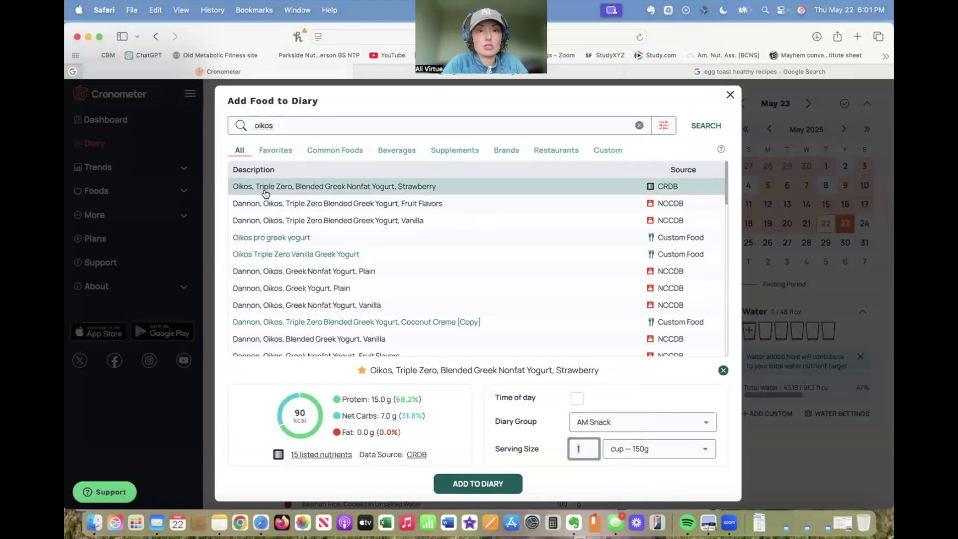
click(477, 484)
Examine the day's calcium amount and its top food sources without changing the calcium target.
scroll(510, 357, down, 2)
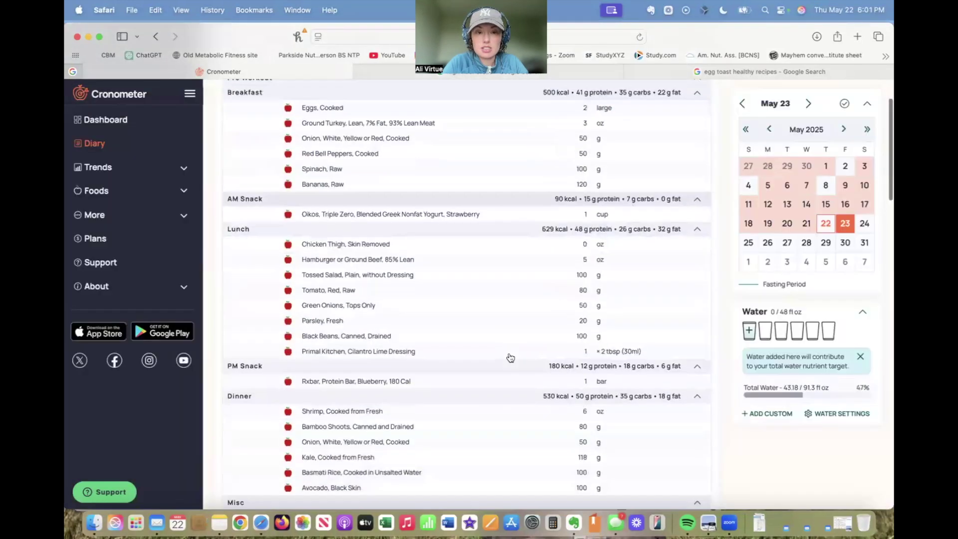
scroll(510, 357, down, 10)
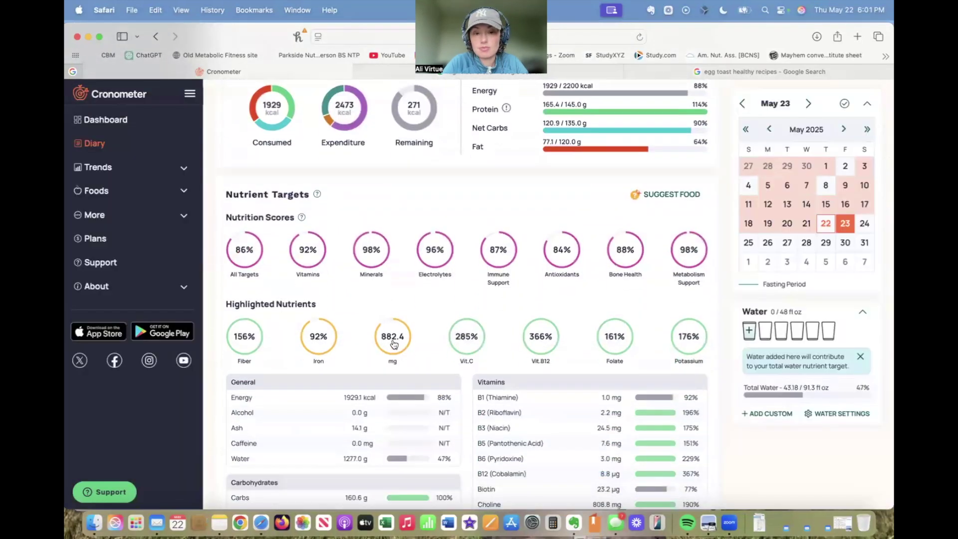
click(393, 337)
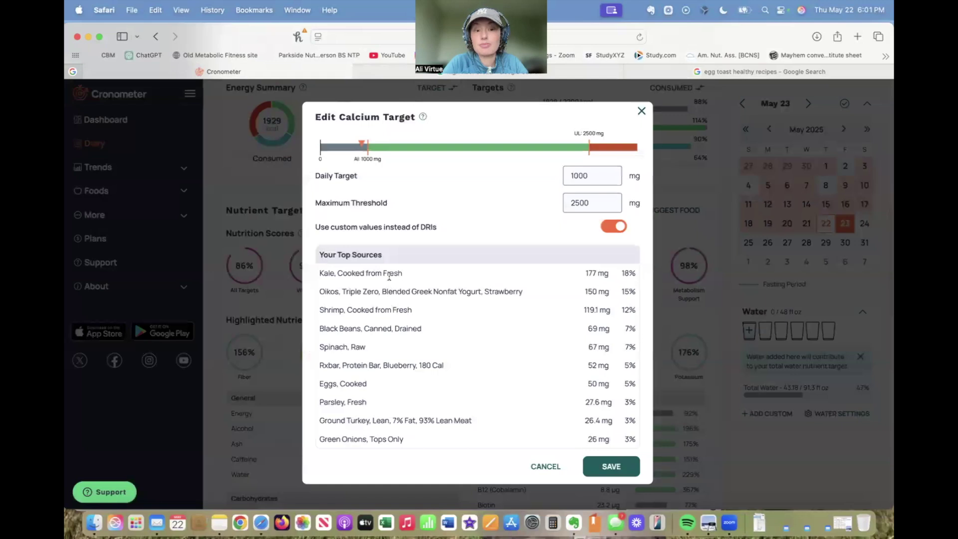
click(642, 114)
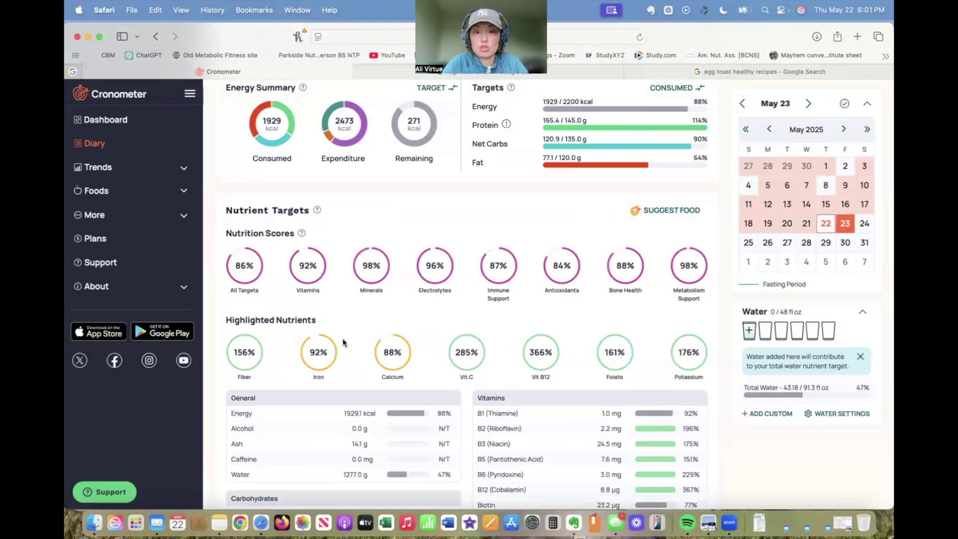
scroll(570, 317, up, 7)
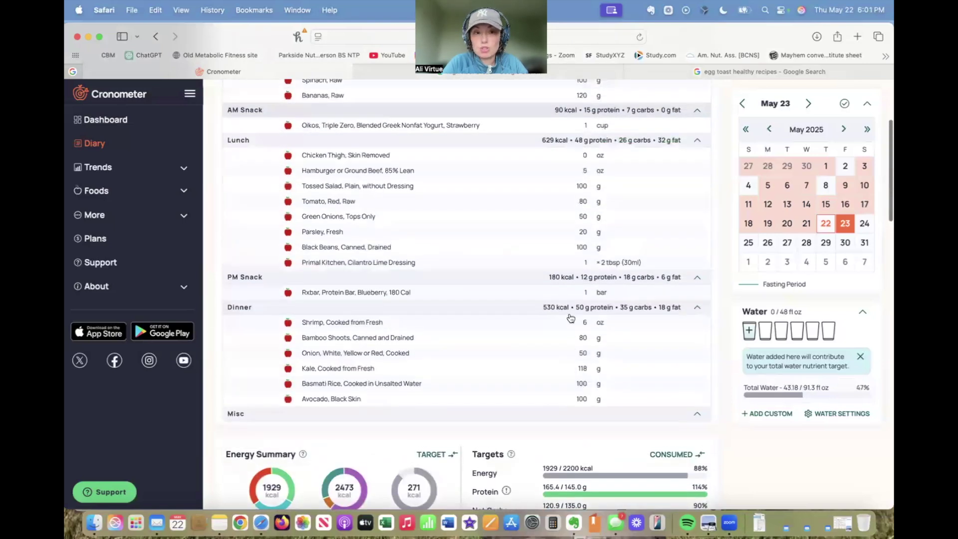
scroll(571, 318, down, 2)
scroll(571, 318, down, 10)
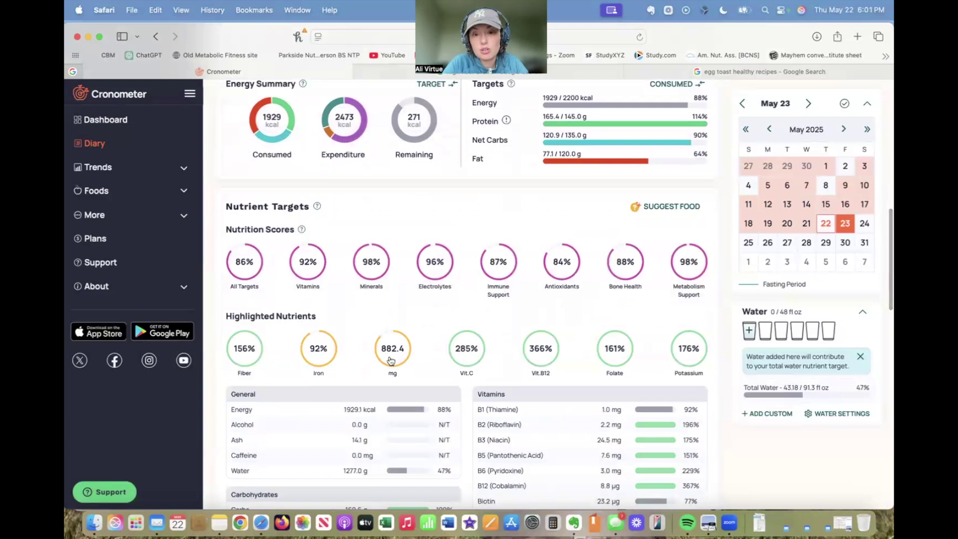
Examine the vitamin breakdown, including biotin's function and food sources, and compare the planned meals with the energy and macro targets.
scroll(391, 360, down, 1)
scroll(600, 354, down, 8)
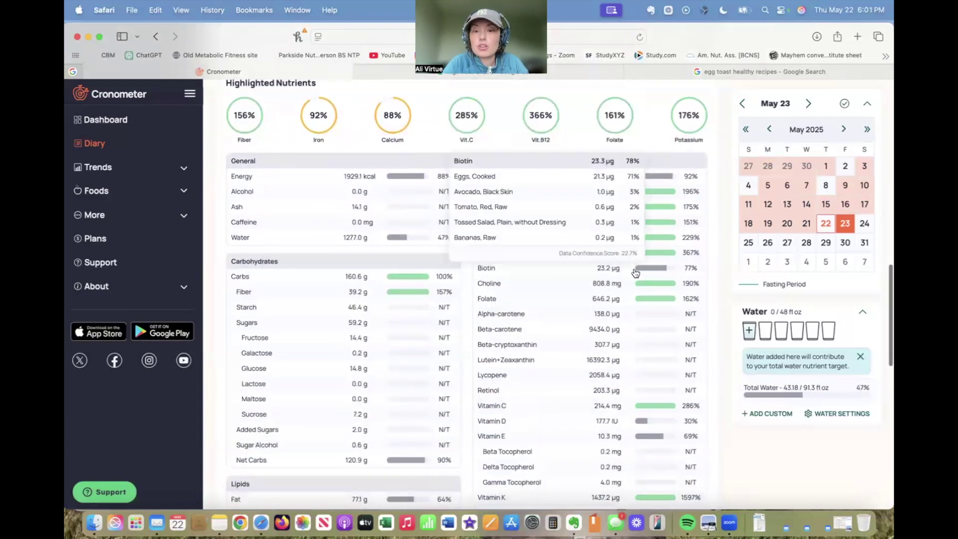
mouse_move(492, 270)
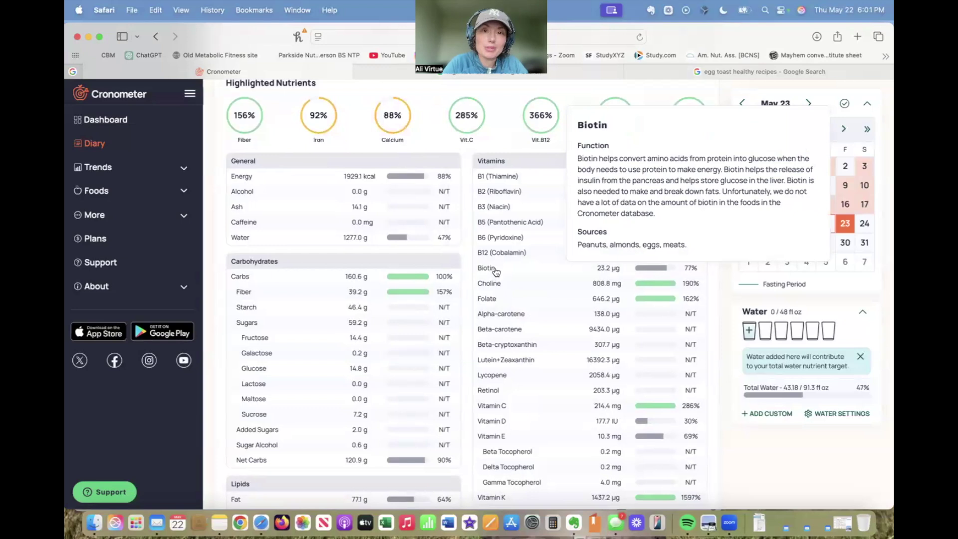
scroll(496, 271, down, 2)
scroll(463, 283, up, 5)
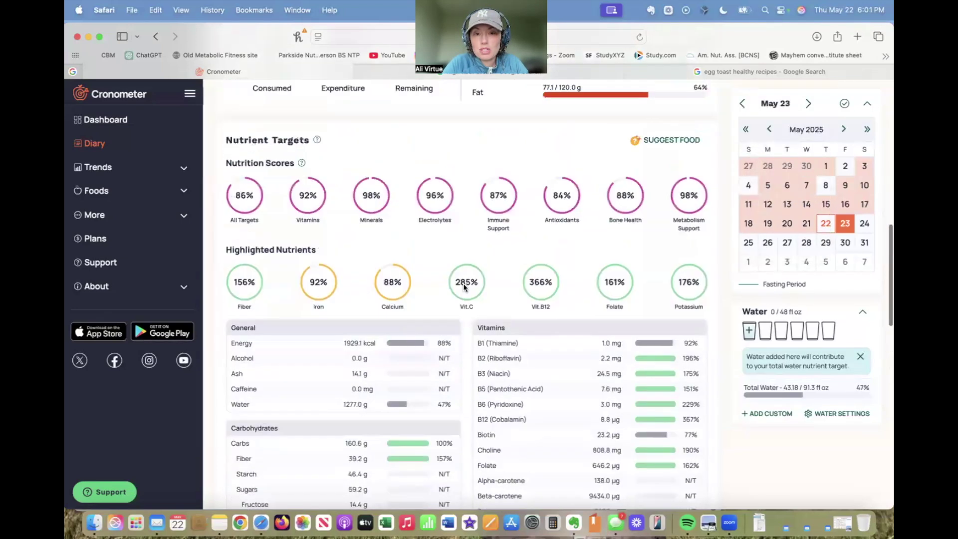
scroll(463, 283, up, 8)
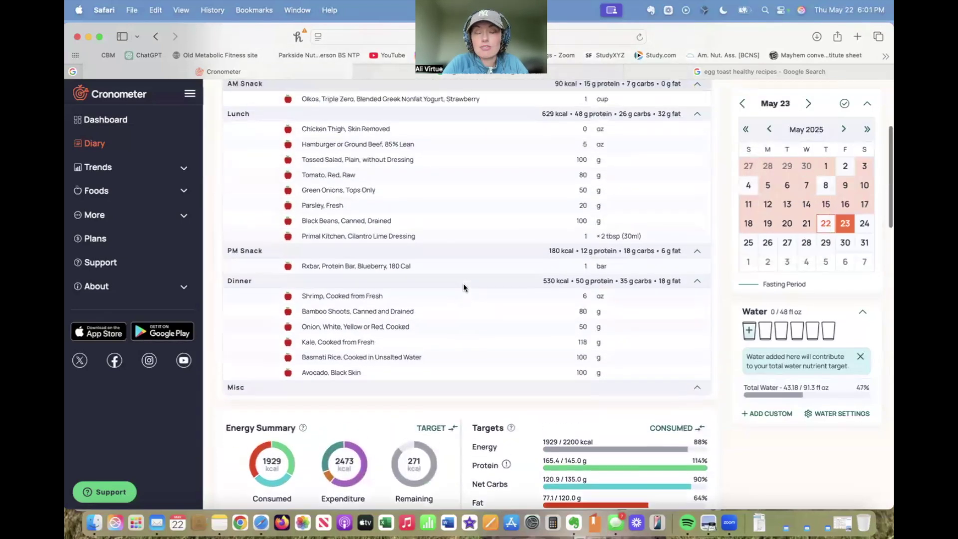
scroll(464, 287, up, 1)
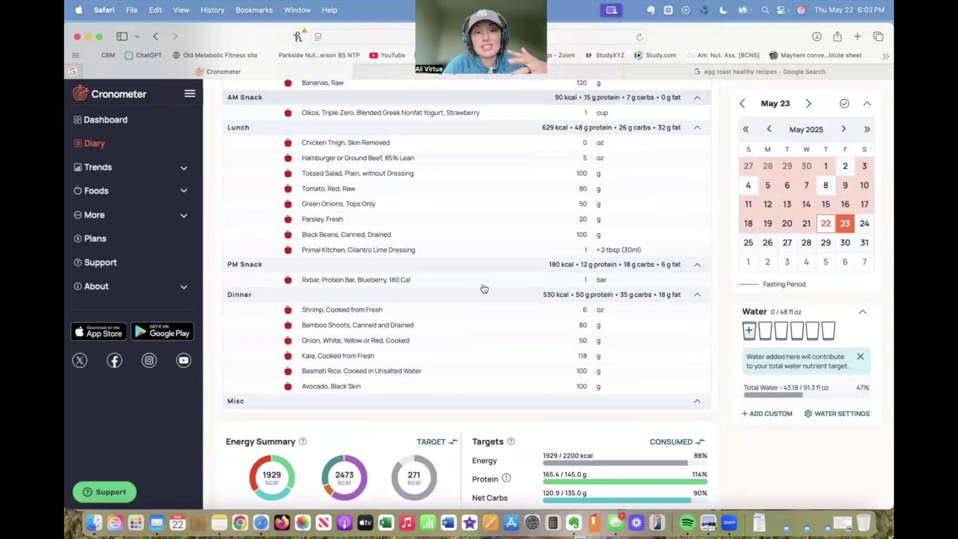
scroll(677, 312, down, 4)
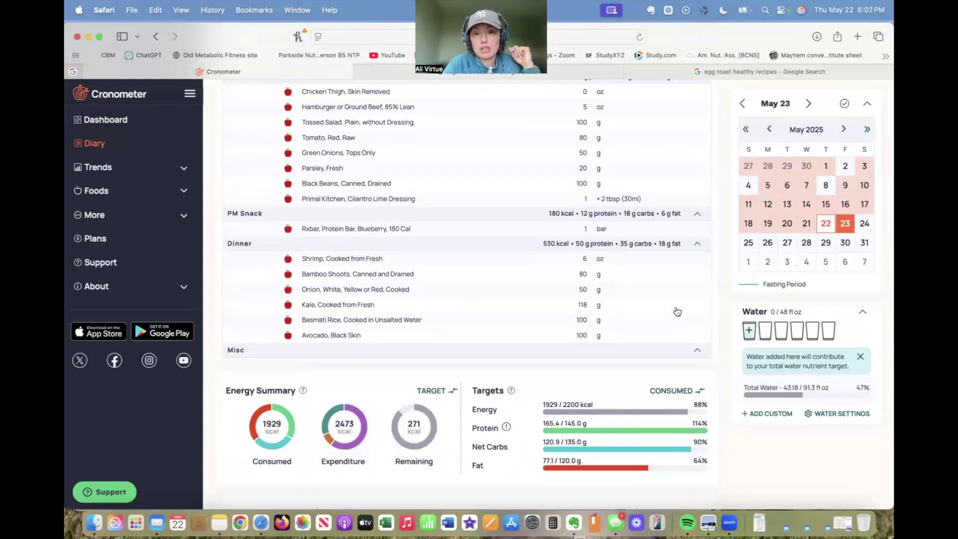
scroll(677, 312, down, 3)
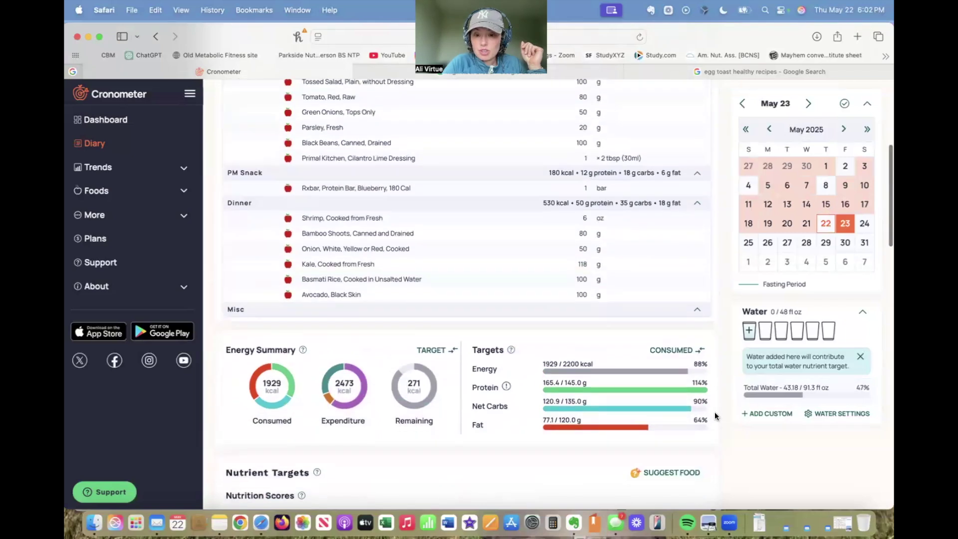
mouse_move(627, 391)
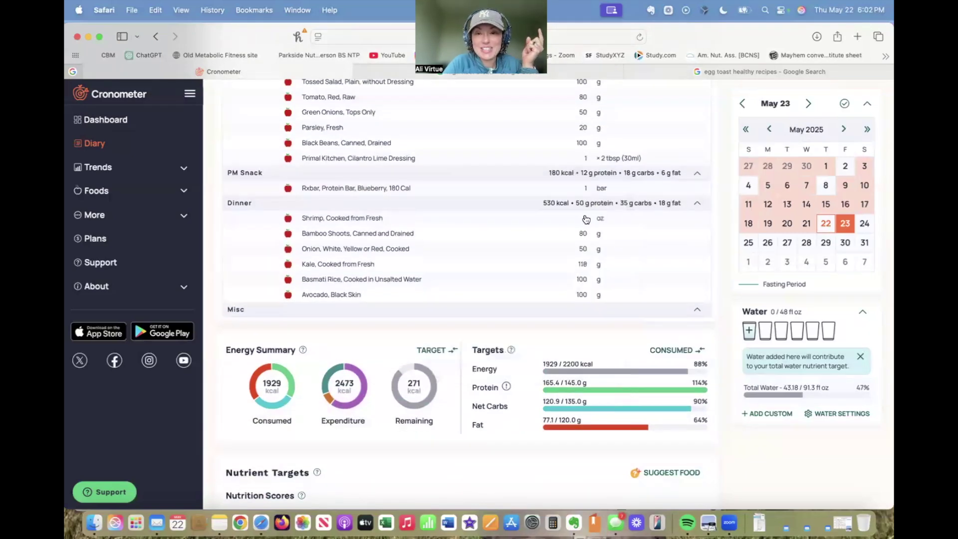
Set the serving of Lunch's ground beef to 4 oz and Dinner's shrimp to 5 oz.
scroll(586, 220, up, 5)
click(584, 177)
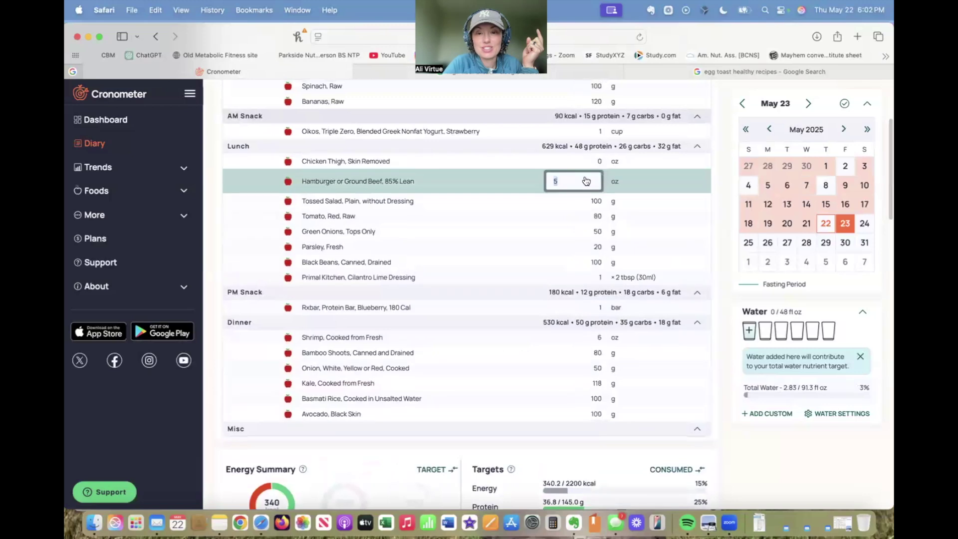
text(4)
key(Return)
scroll(588, 251, down, 3)
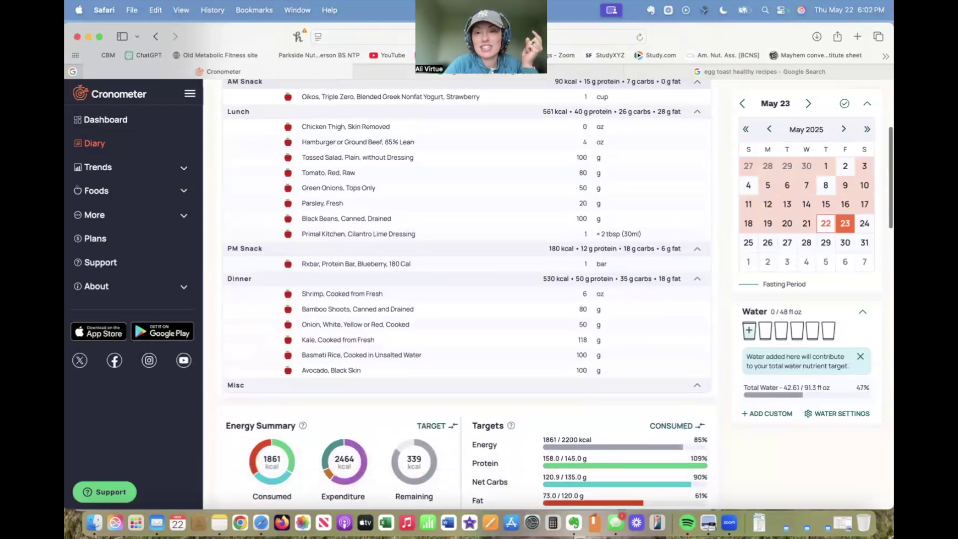
click(588, 251)
text(5)
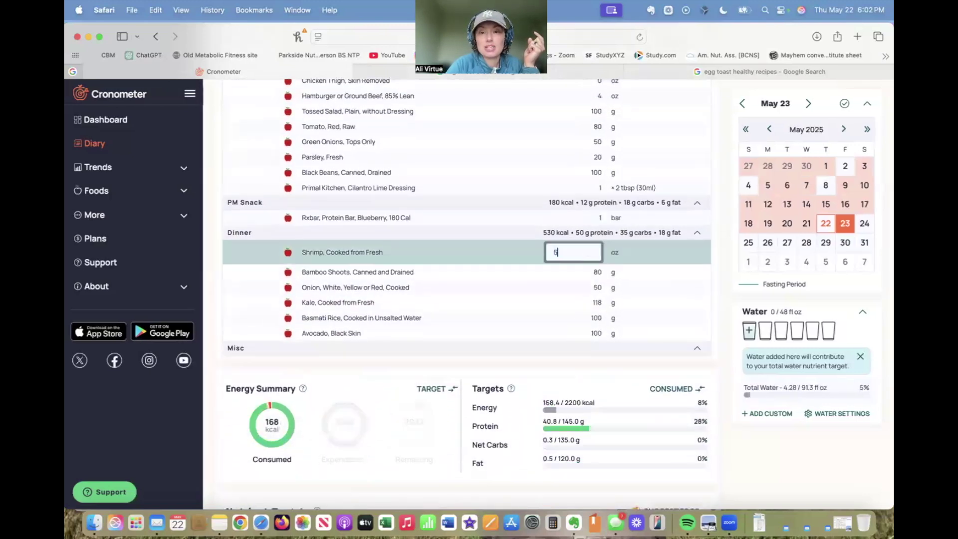
key(Return)
Review the day's energy, net carbs and protein against their targets, including the foods contributing to each.
scroll(621, 366, down, 2)
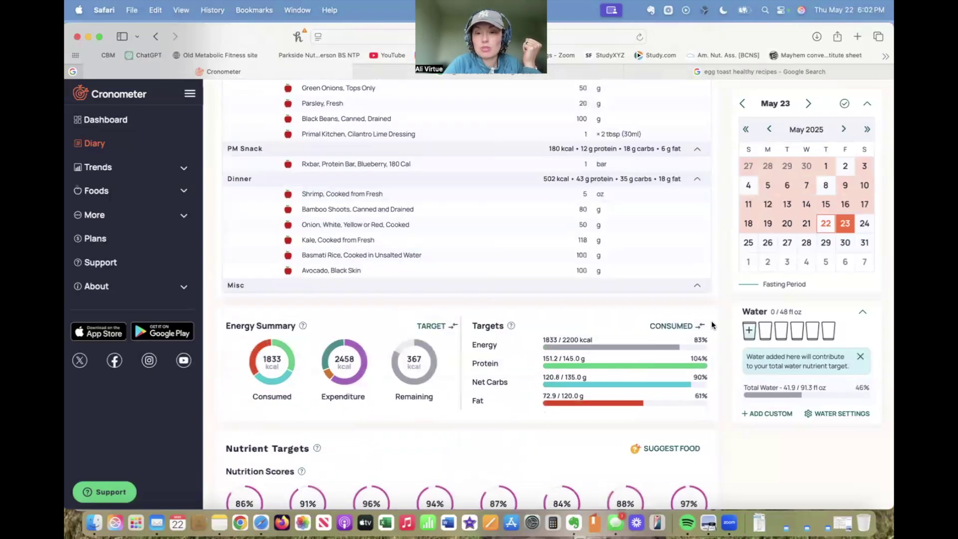
mouse_move(610, 349)
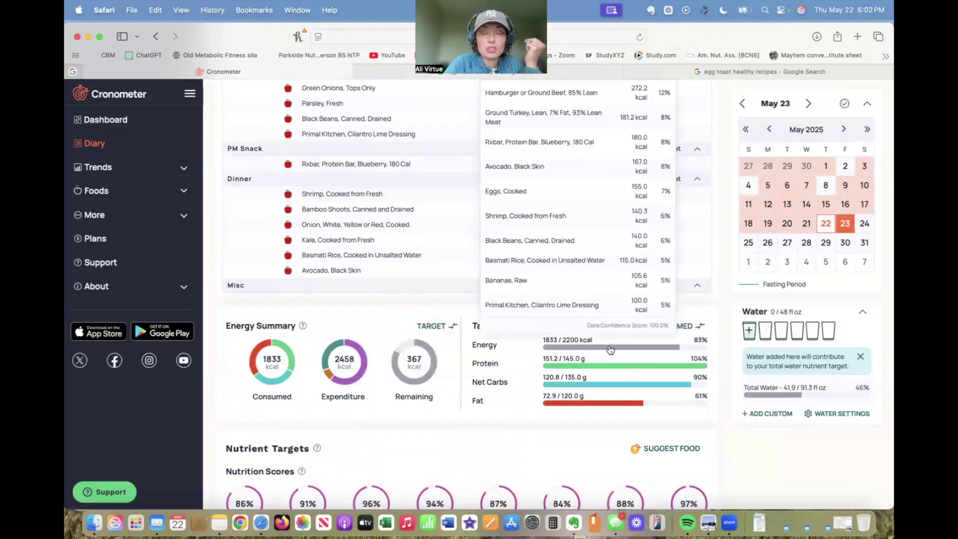
mouse_move(688, 389)
scroll(687, 389, up, 1)
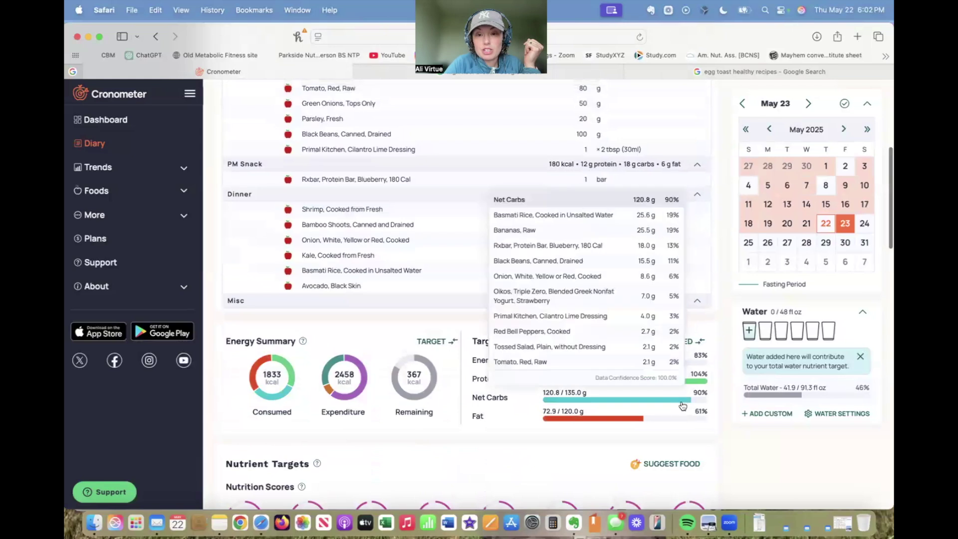
mouse_move(652, 380)
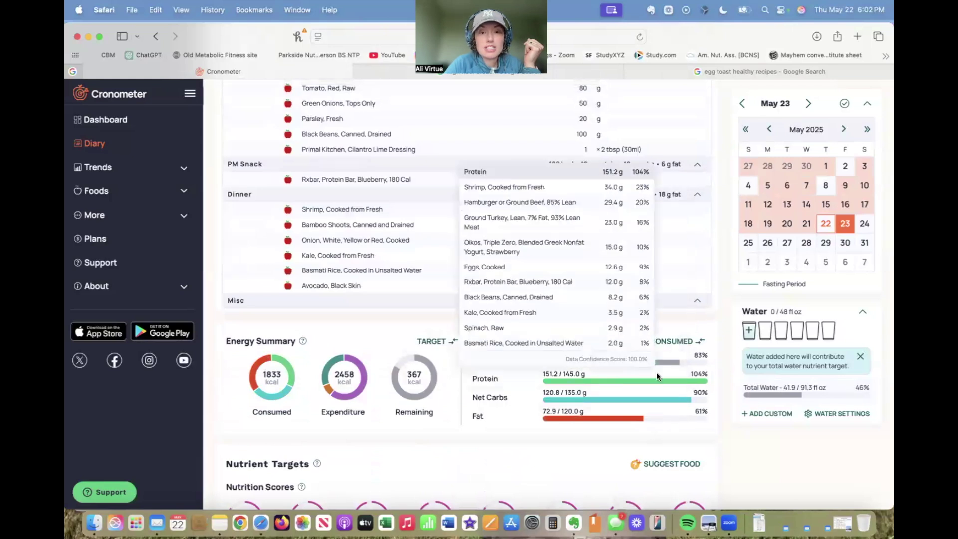
Compare the meals planned from Breakfast to Dinner with the day's energy, protein, net carbs and fat targets.
scroll(657, 376, up, 5)
scroll(657, 375, down, 5)
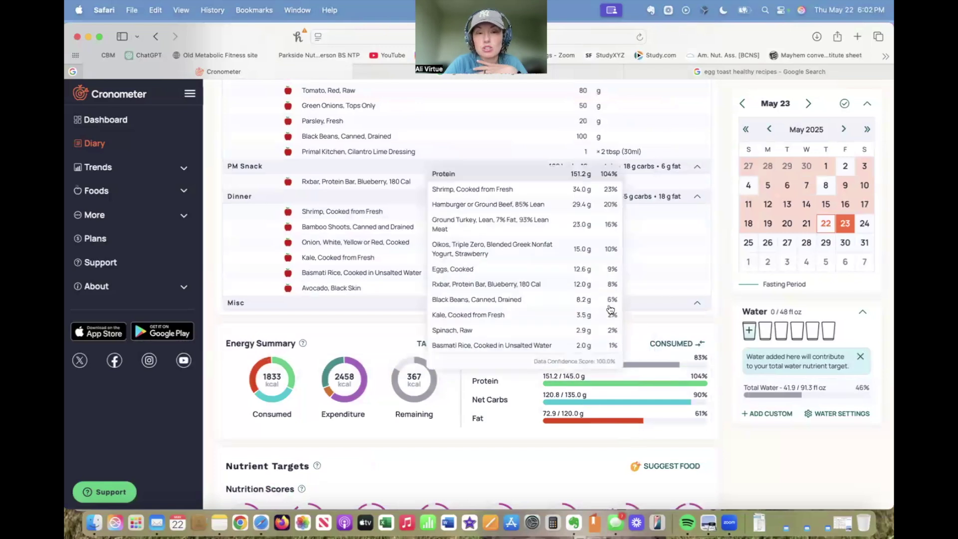
scroll(603, 287, up, 1)
scroll(603, 286, down, 1)
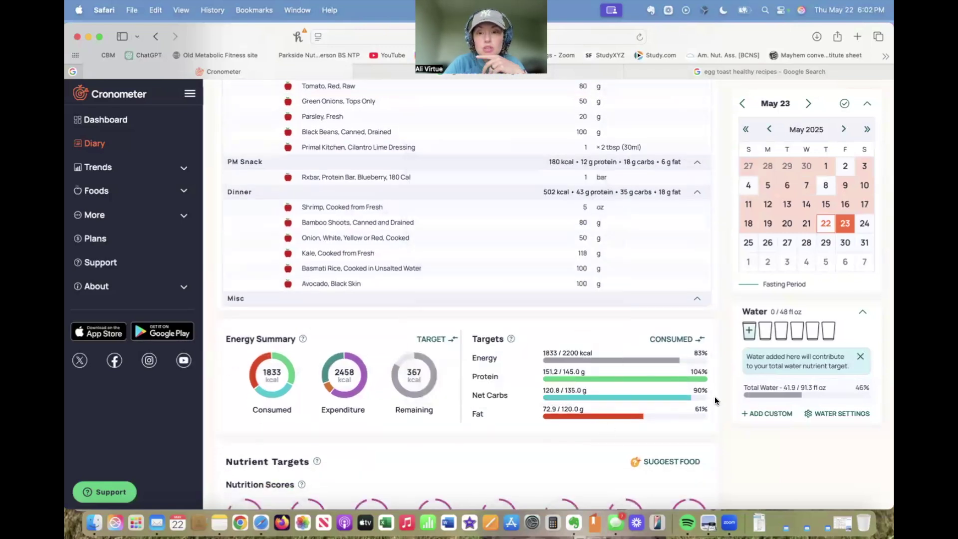
scroll(734, 348, down, 1)
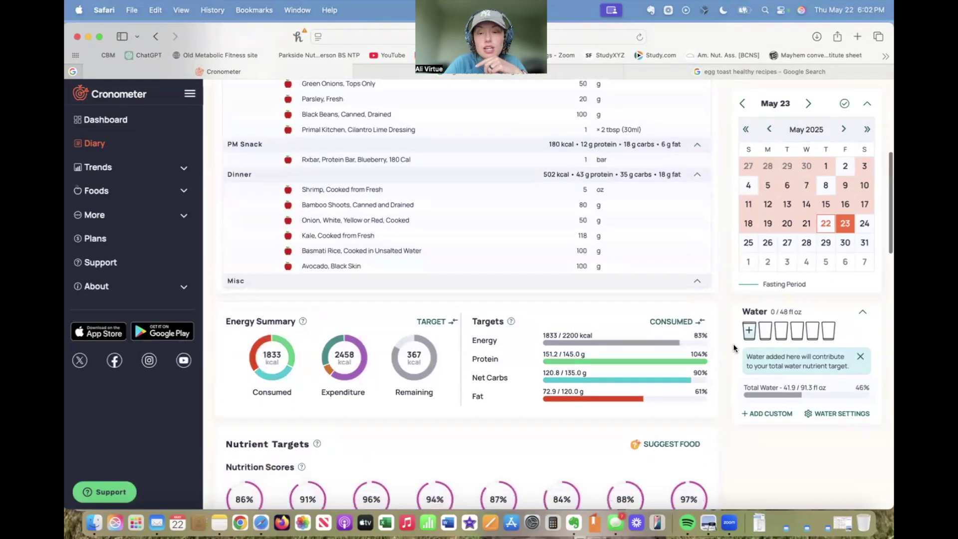
scroll(594, 309, up, 3)
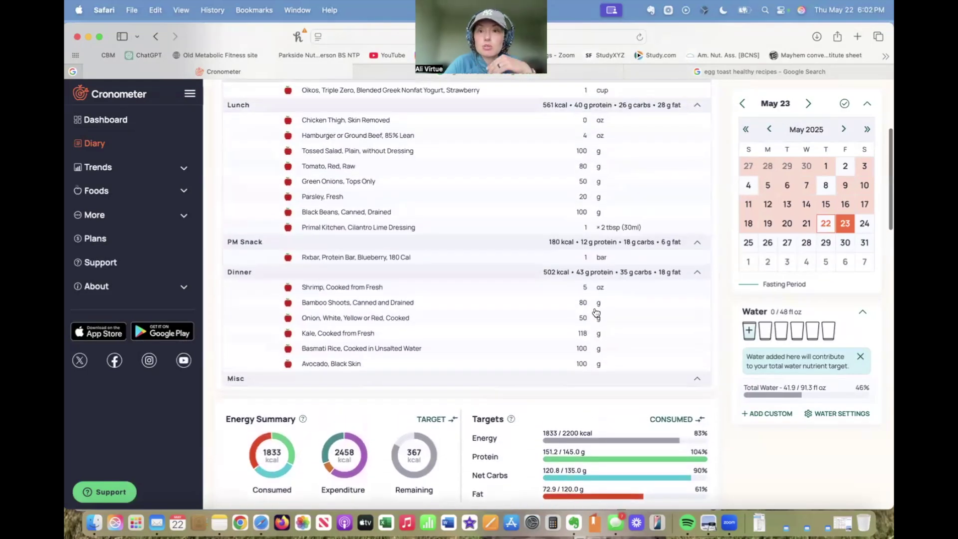
scroll(594, 307, up, 5)
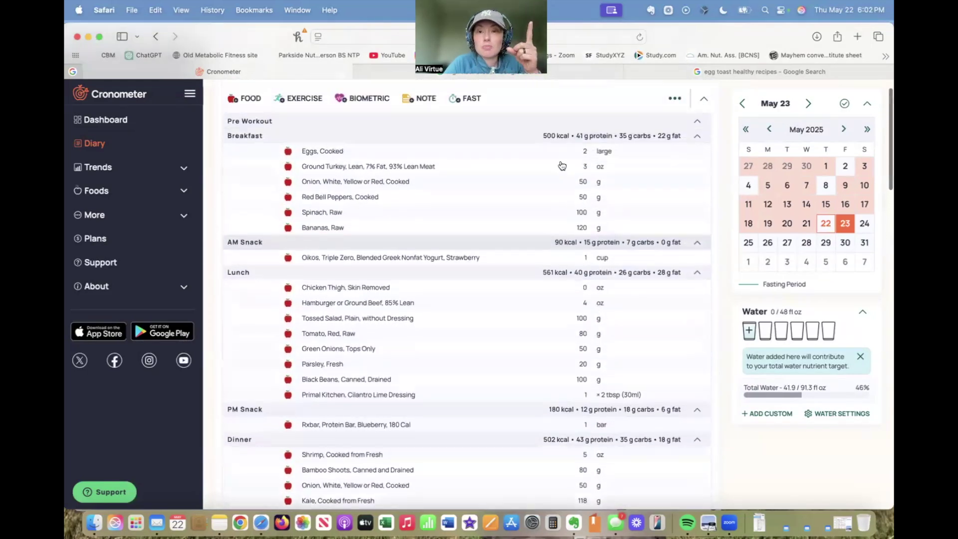
scroll(508, 286, down, 1)
scroll(508, 286, down, 1)
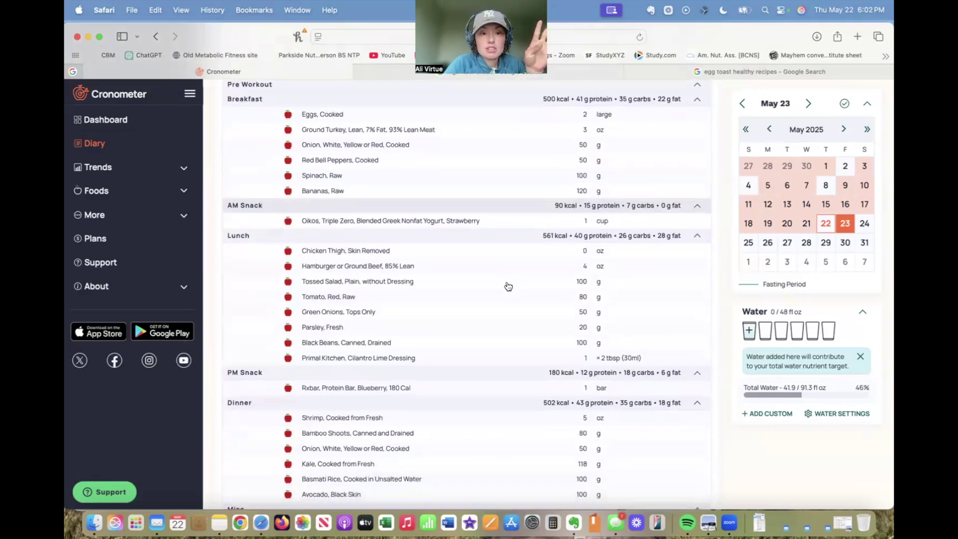
scroll(508, 286, down, 2)
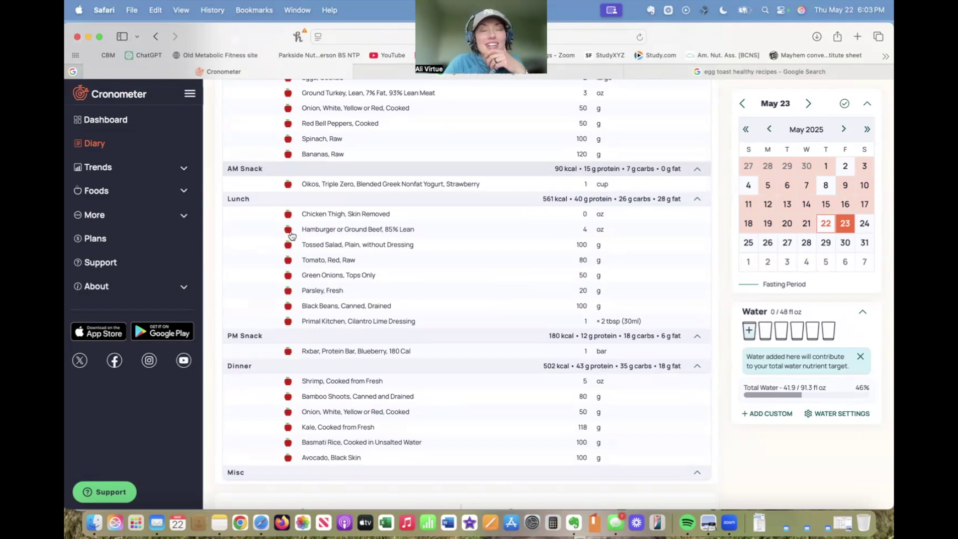
scroll(402, 180, down, 3)
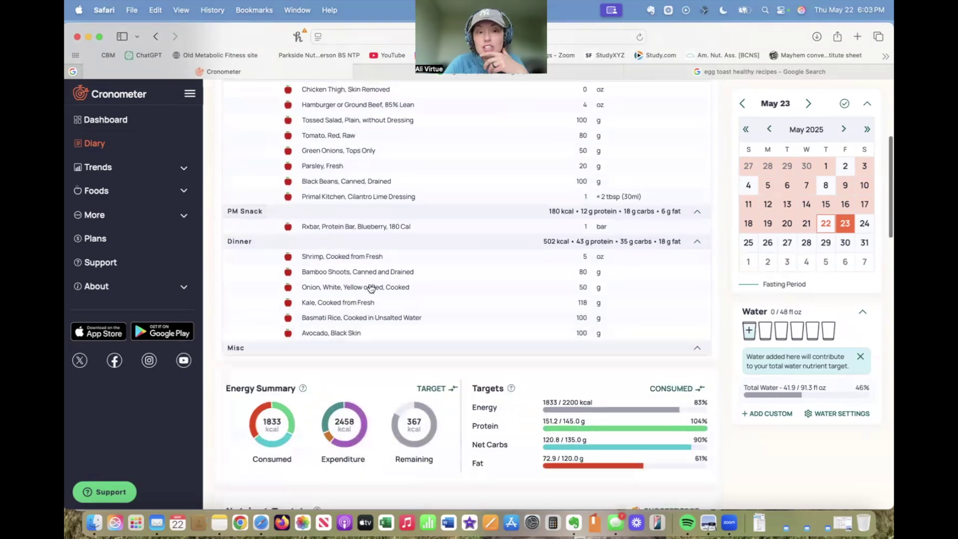
Inspect the PM Snack Rxbar's serving and its contribution to the day's energy and protein targets.
scroll(397, 305, up, 2)
scroll(398, 307, up, 2)
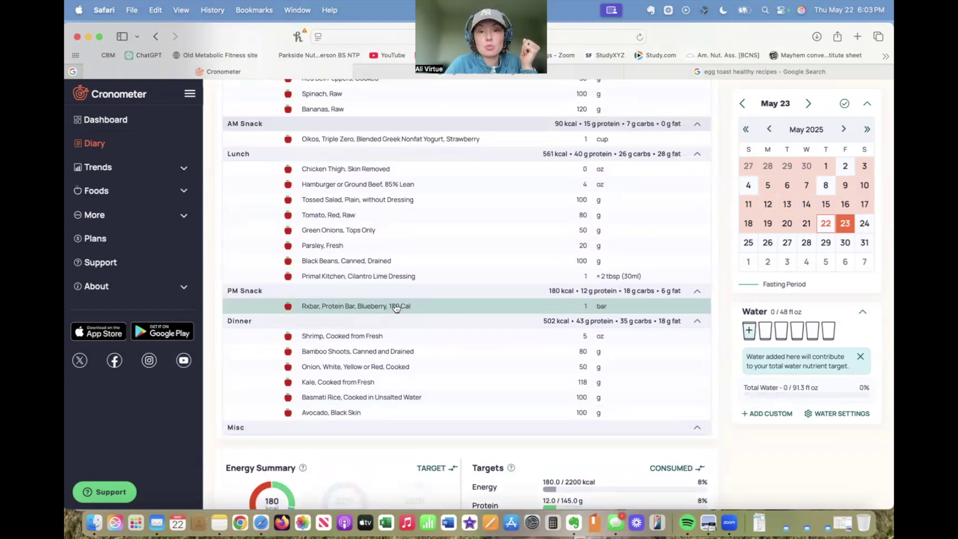
click(588, 310)
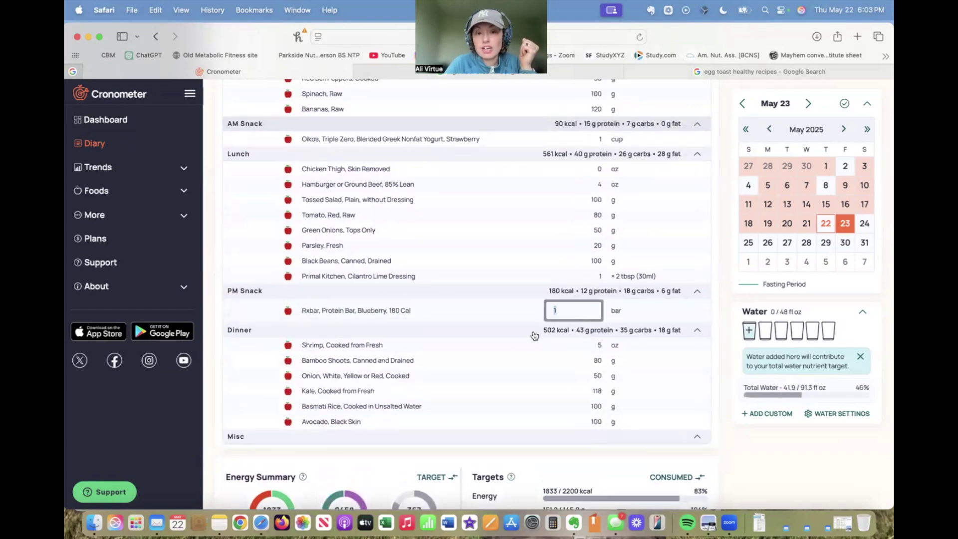
scroll(533, 340, down, 3)
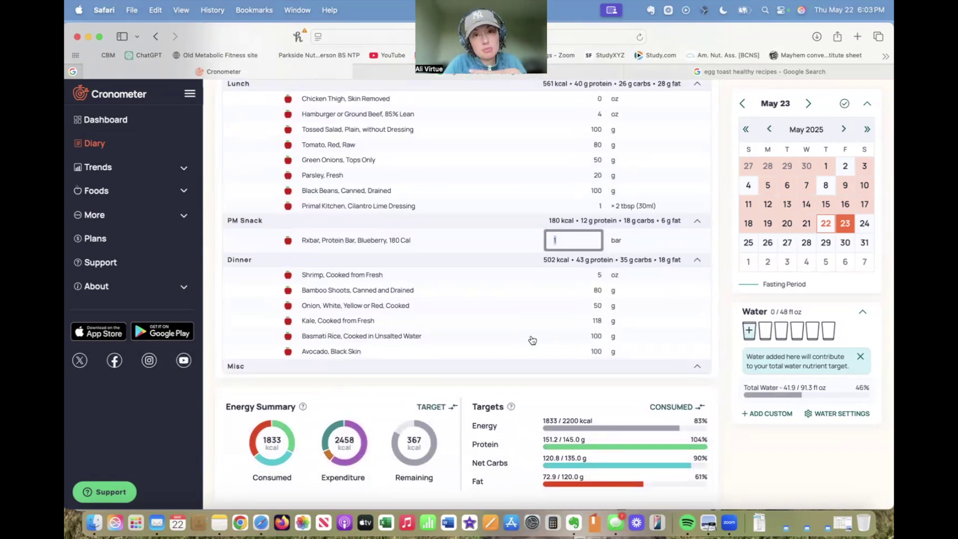
scroll(532, 340, up, 4)
click(412, 328)
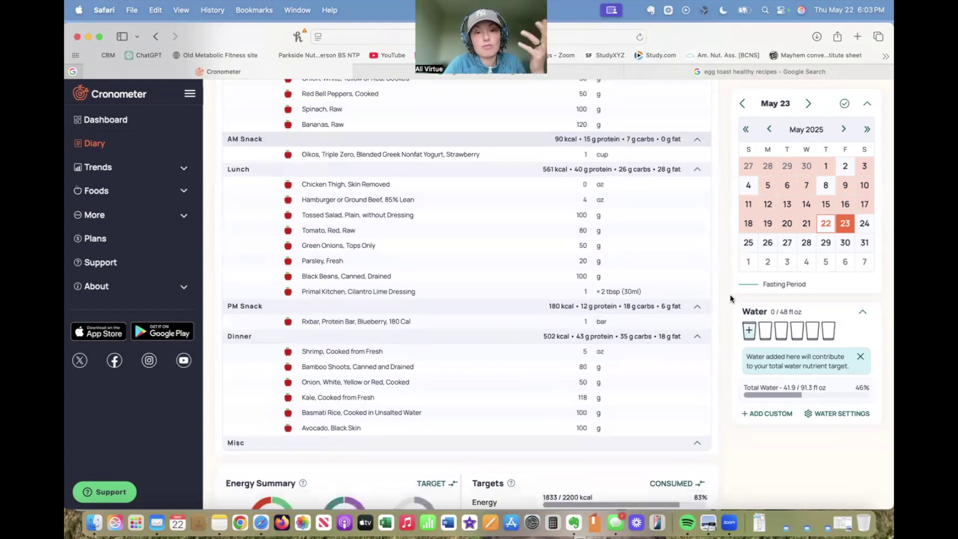
Review the complete May 23 meal plan, with each meal's calories, protein, carbs and fat.
scroll(730, 295, up, 2)
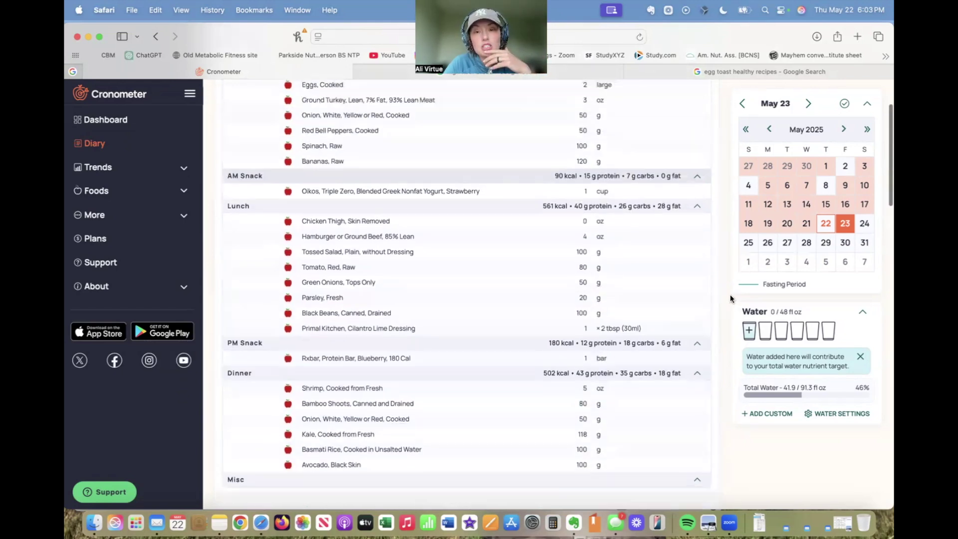
scroll(730, 294, up, 3)
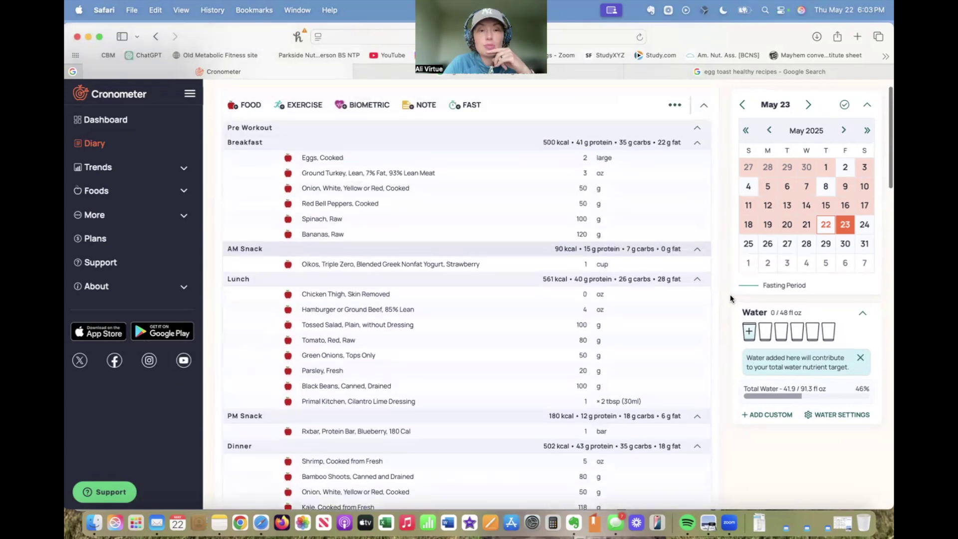
scroll(730, 294, down, 4)
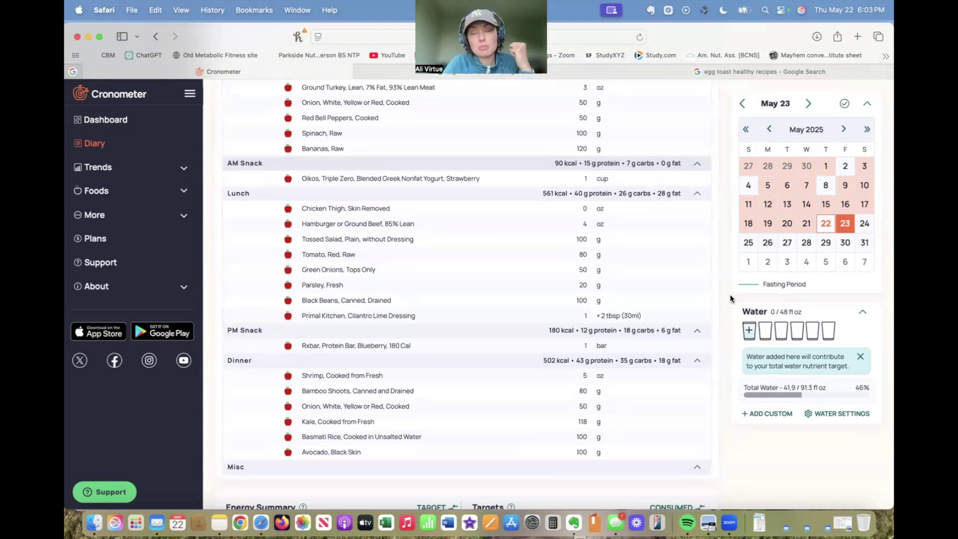
scroll(729, 294, up, 3)
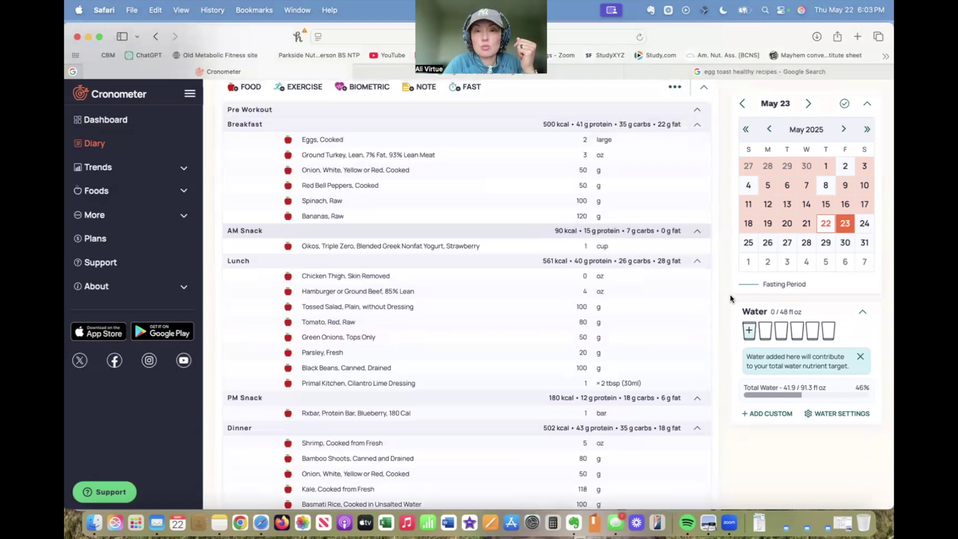
scroll(729, 294, down, 1)
scroll(730, 294, down, 1)
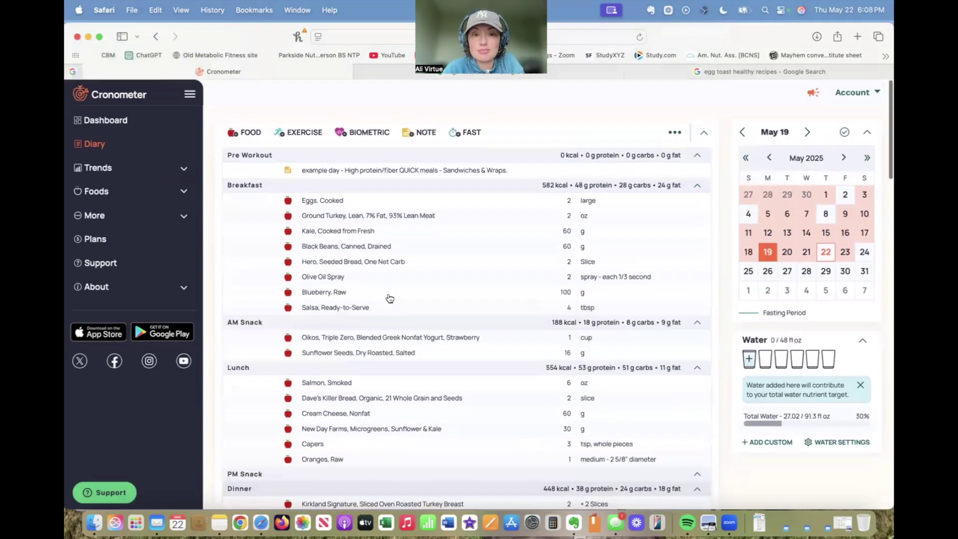
Review the May 19 example day of sandwiches and wraps, and view the diary for May 20 and May 21.
scroll(388, 298, down, 1)
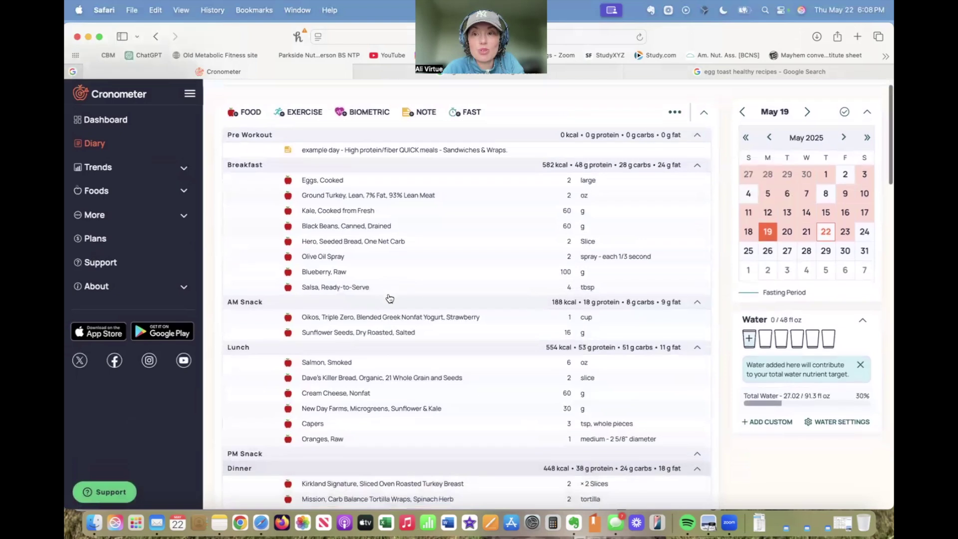
scroll(390, 298, down, 1)
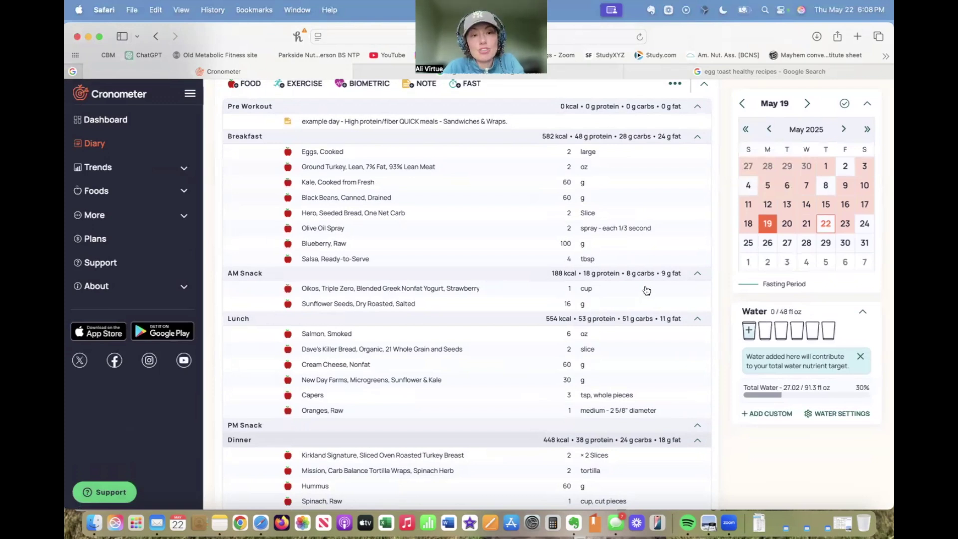
click(787, 225)
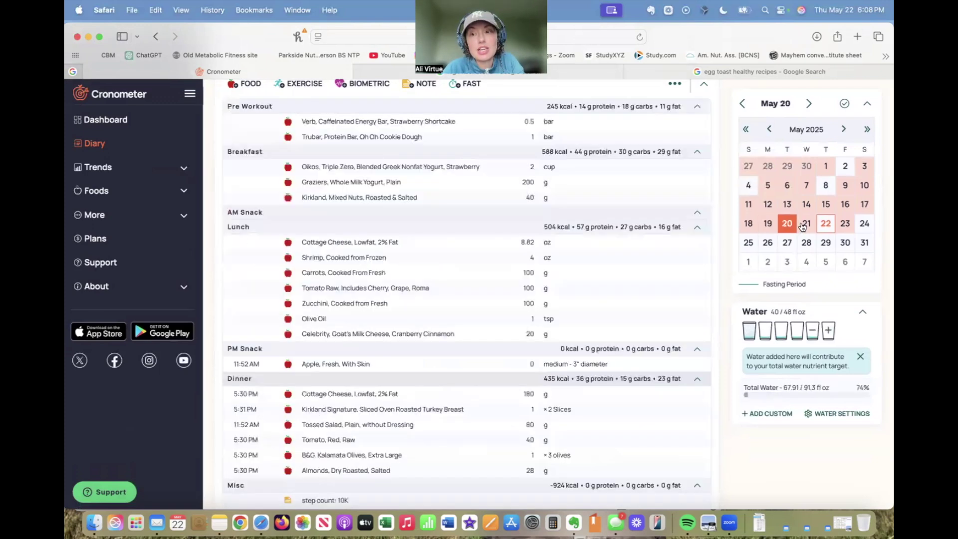
click(807, 223)
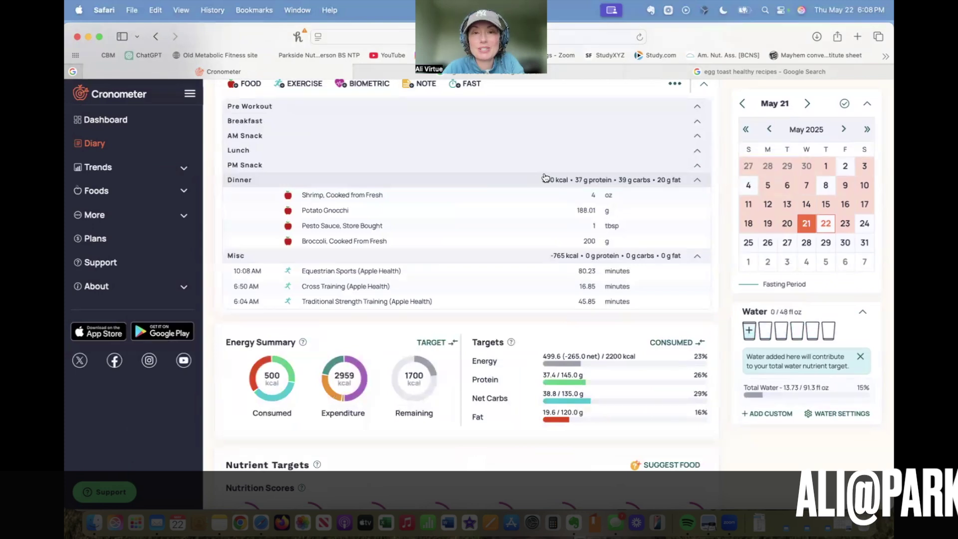